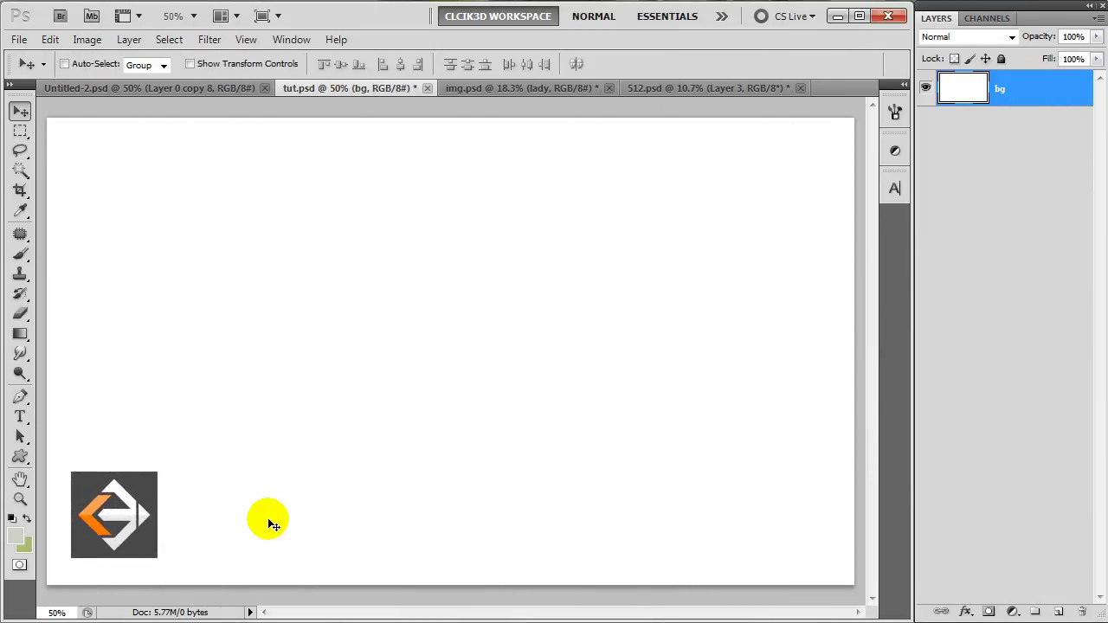
Fill the bg layer with the grey-green colour #cdd0c5
{"action": "left_click", "coordinate": [17, 537]}
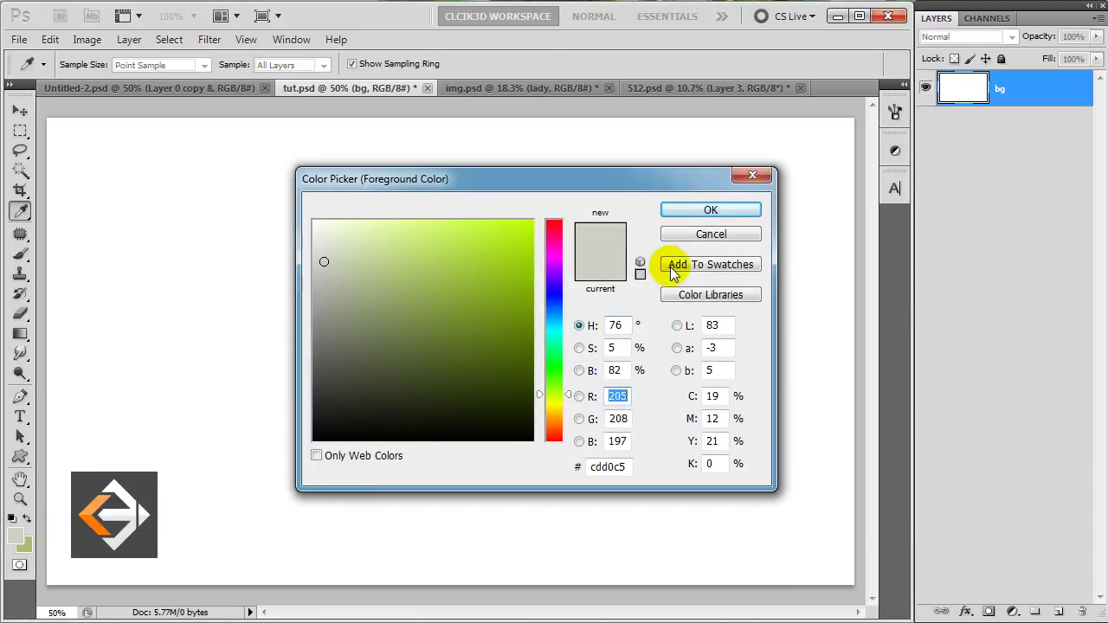
{"action": "left_click", "coordinate": [716, 217]}
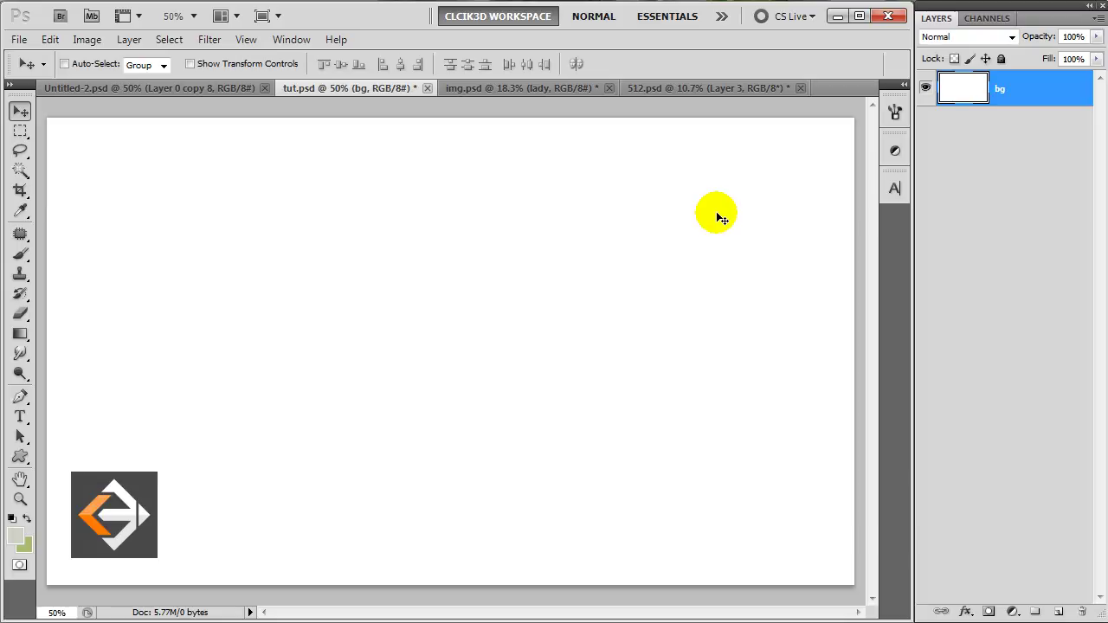
{"action": "key", "text": "alt+BackSpace"}
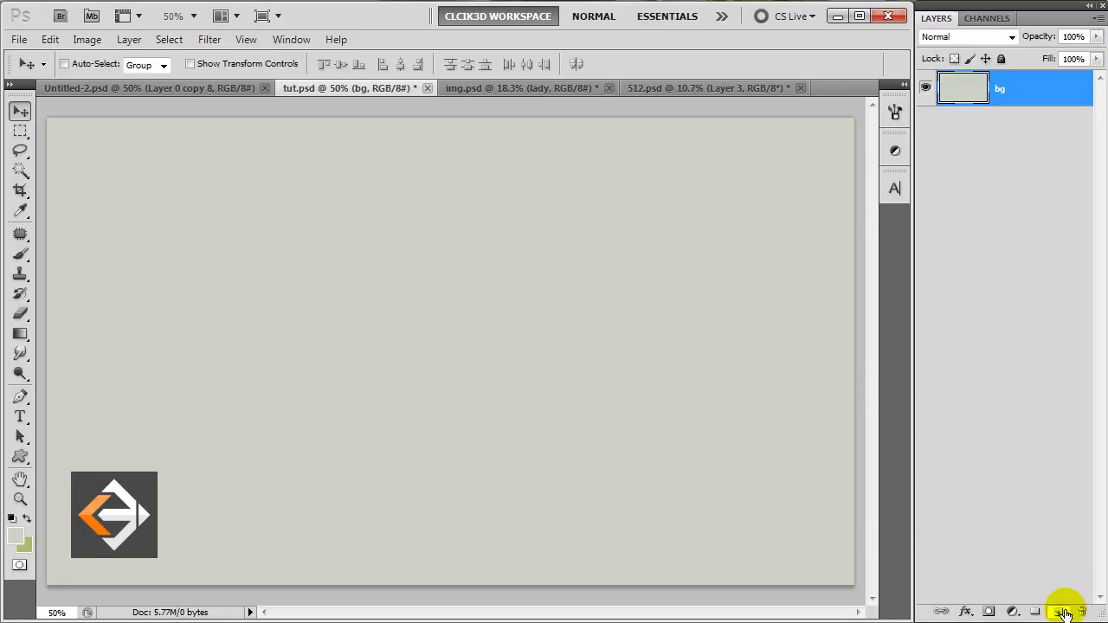
Add a new empty layer above bg and name it glow
{"action": "left_click", "coordinate": [1061, 612]}
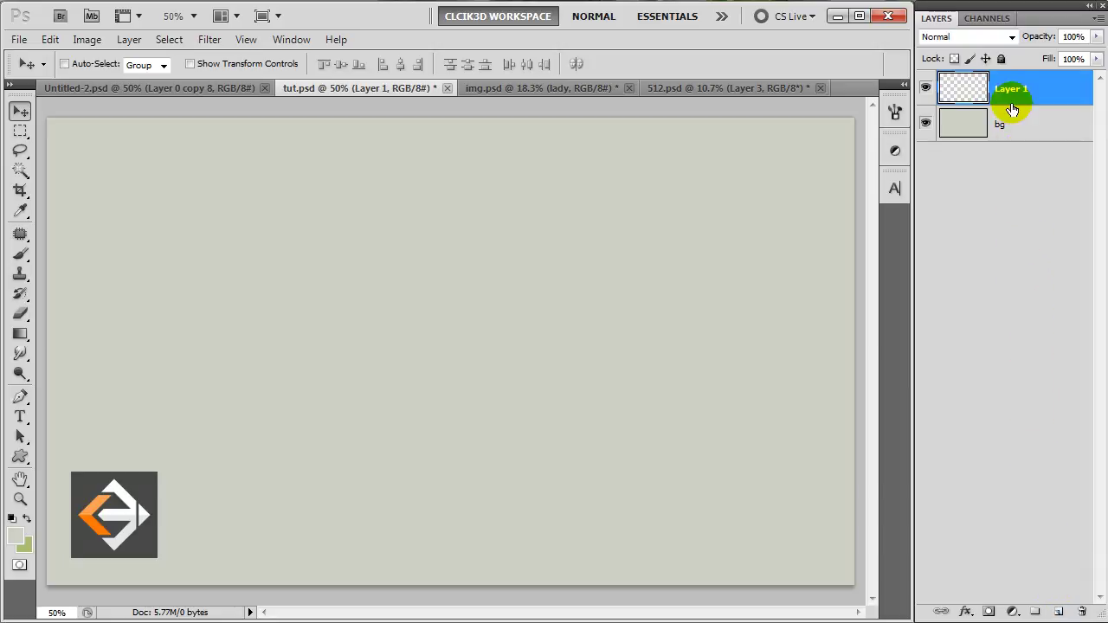
{"action": "double_click", "coordinate": [1009, 91]}
{"action": "type", "text": "glow"}
{"action": "key", "text": "Return"}
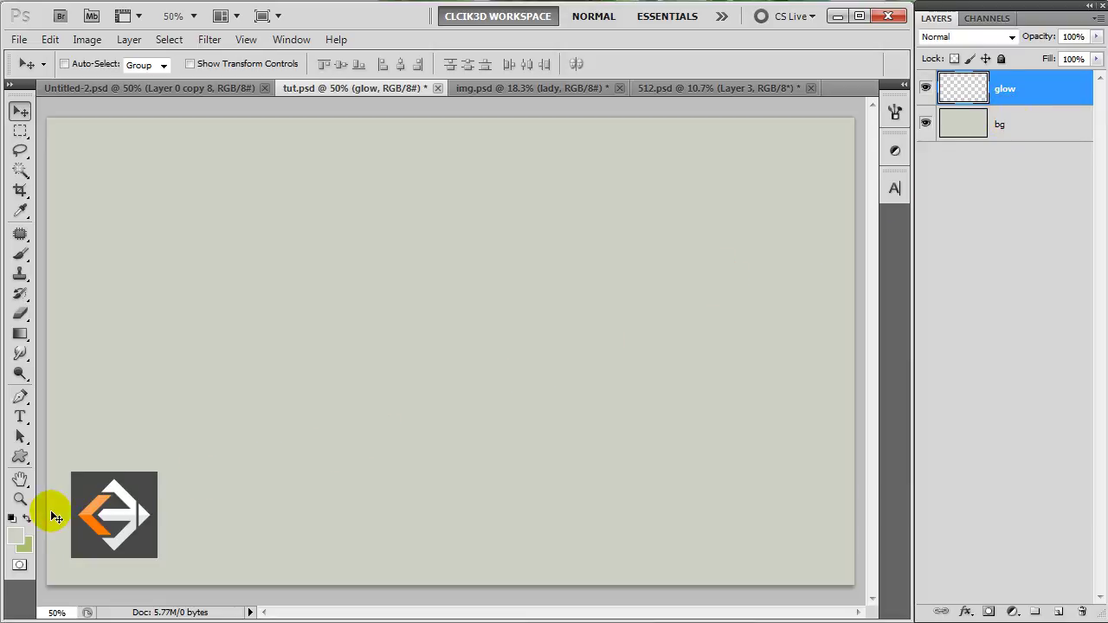
Set the foreground painting colour to white #ffffff
{"action": "left_click", "coordinate": [15, 532]}
{"action": "left_click_drag", "start_coordinate": [337, 378], "coordinate": [289, 156]}
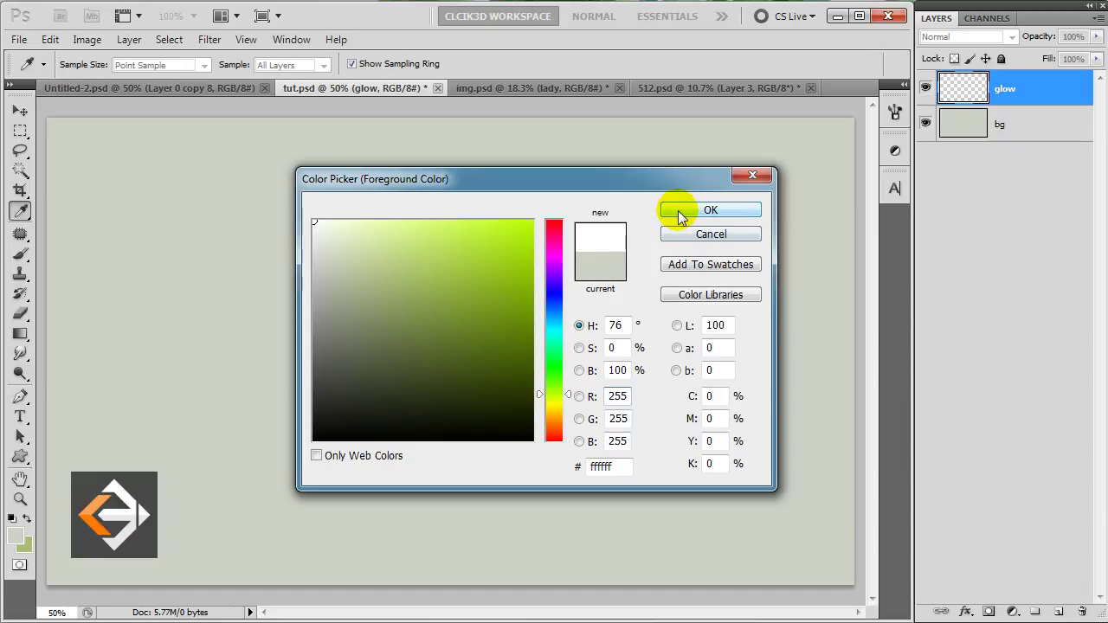
{"action": "left_click", "coordinate": [680, 212]}
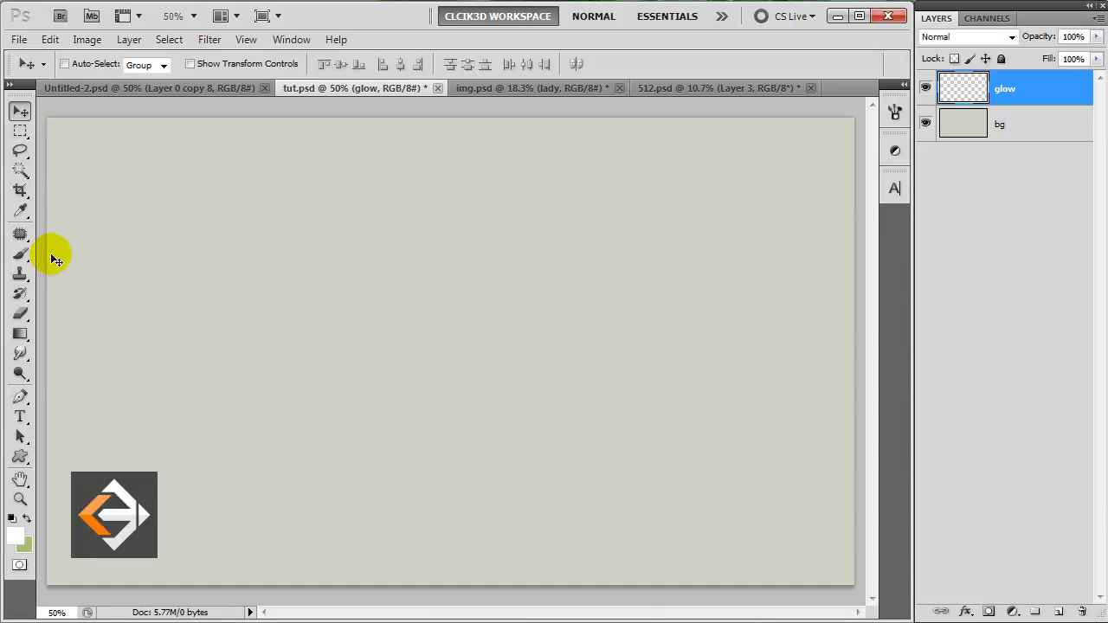
{"action": "left_click", "coordinate": [26, 254]}
Paint a tall vertical stroke up the canvas centre with a 700 px soft white brush
{"action": "right_click", "coordinate": [134, 173]}
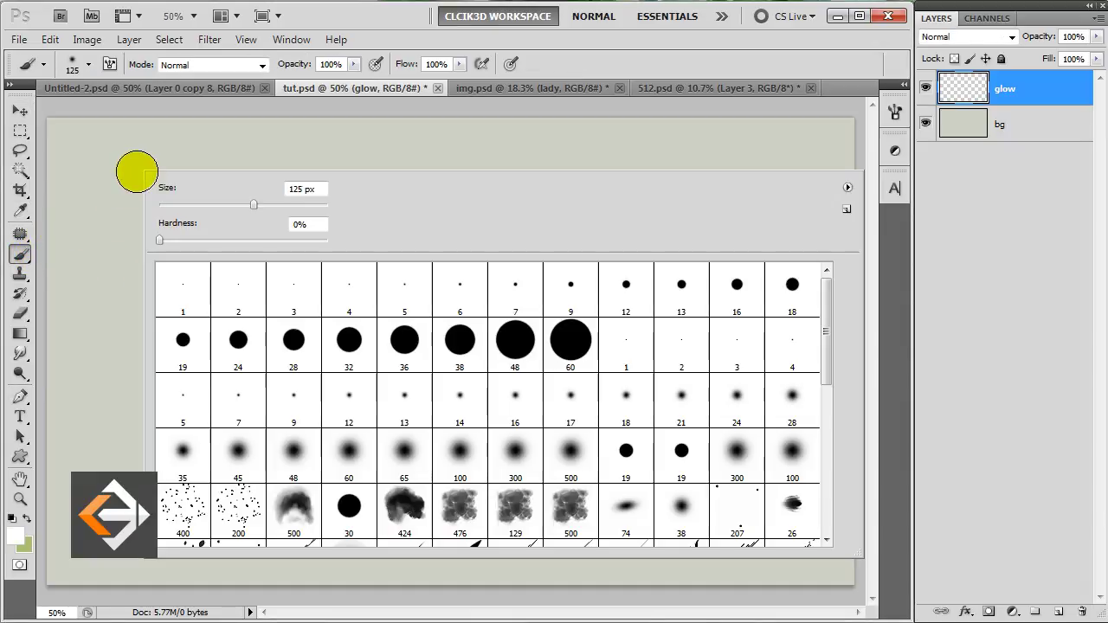
{"action": "scroll", "coordinate": [402, 351], "scroll_direction": "down", "scroll_amount": 1}
{"action": "double_click", "coordinate": [574, 425]}
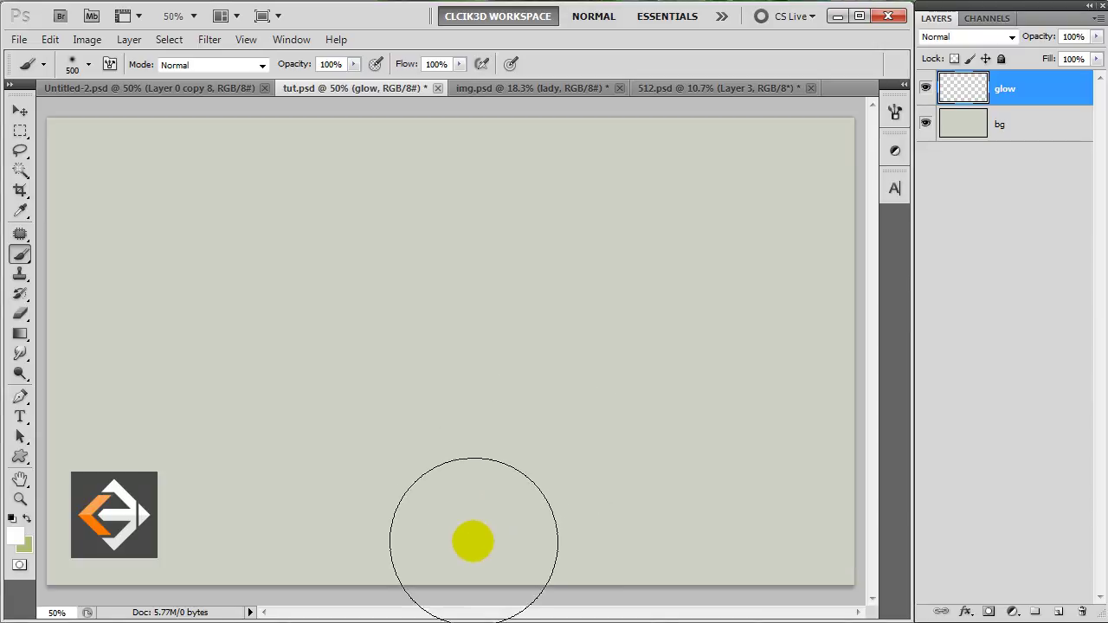
{"action": "key", "text": "bracketright"}
{"action": "key", "text": "bracketright"}
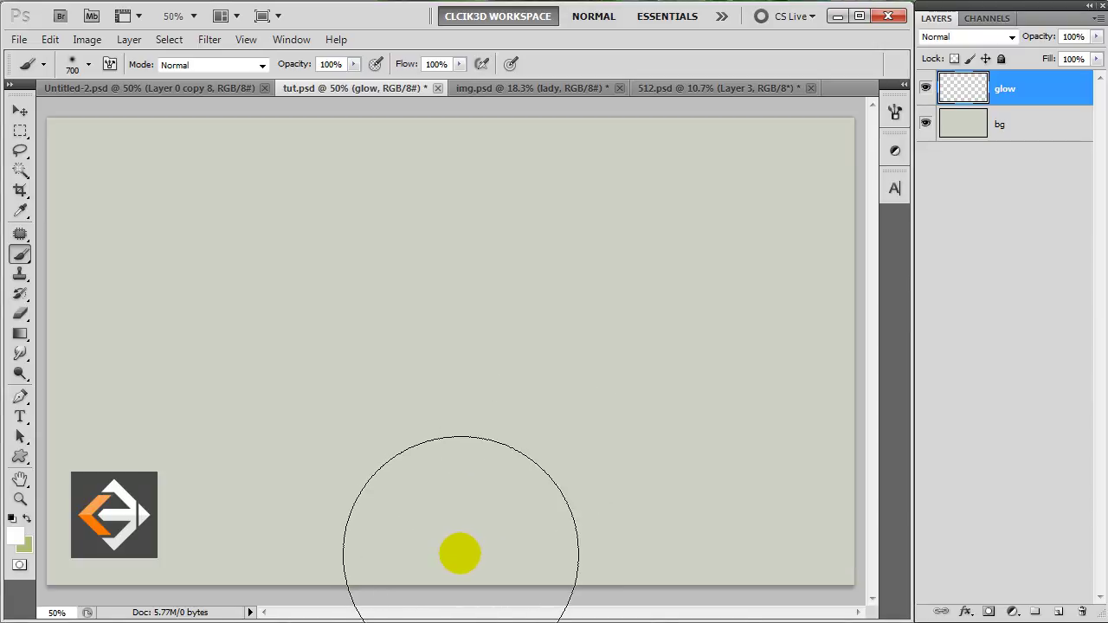
{"action": "left_click_drag", "start_coordinate": [463, 555], "coordinate": [459, 80]}
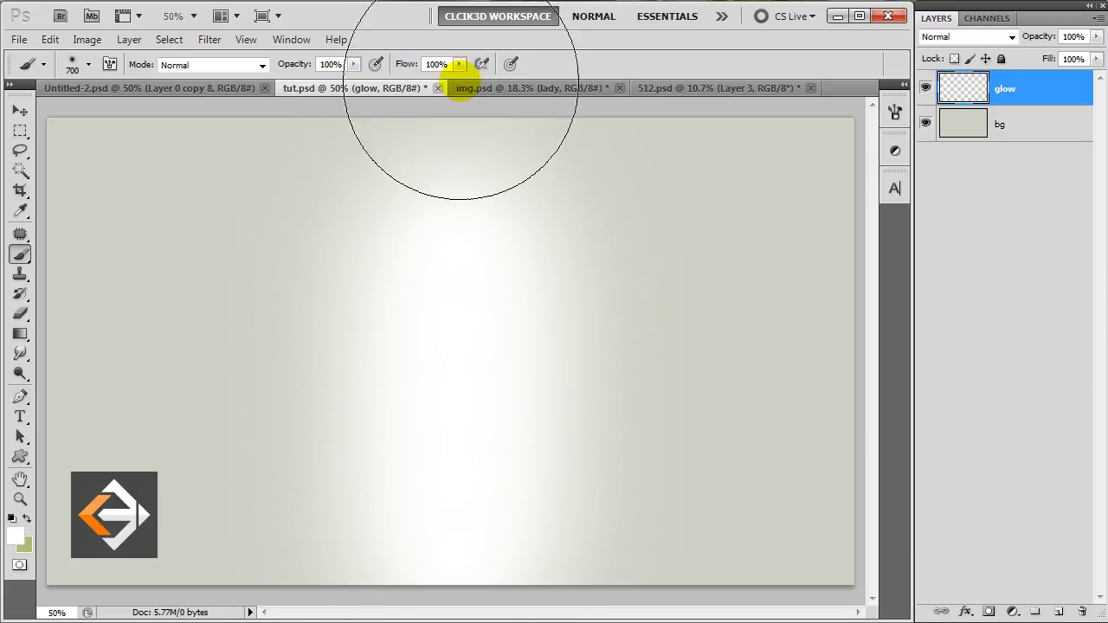
Centre the glow layer horizontally on bg, then reselect only glow
{"action": "key", "text": "v"}
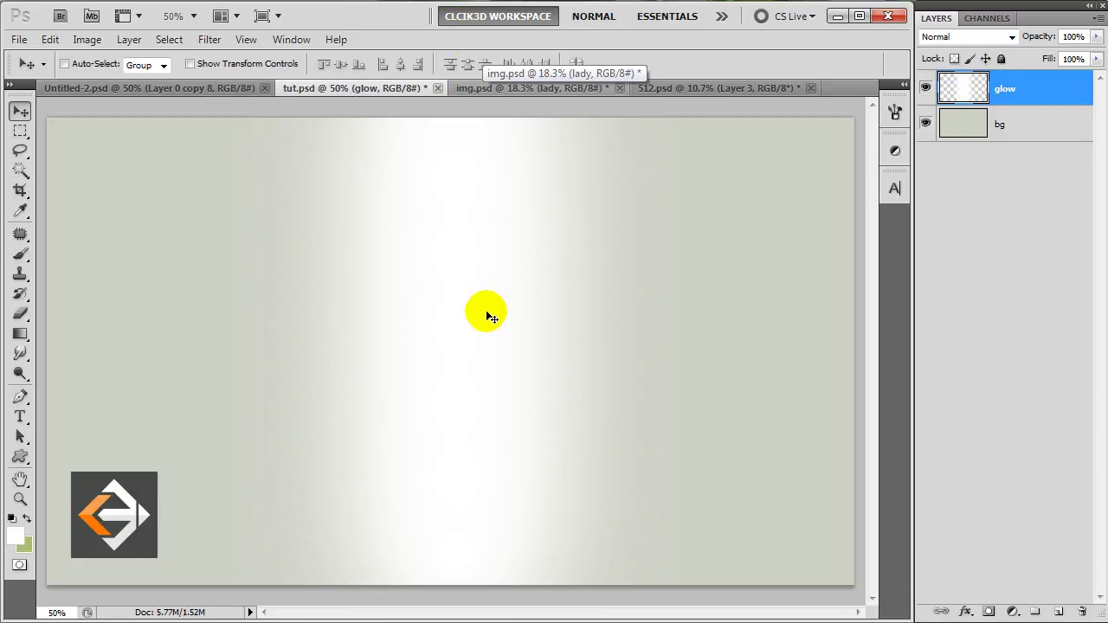
{"action": "left_click", "coordinate": [1011, 127], "text": "shift"}
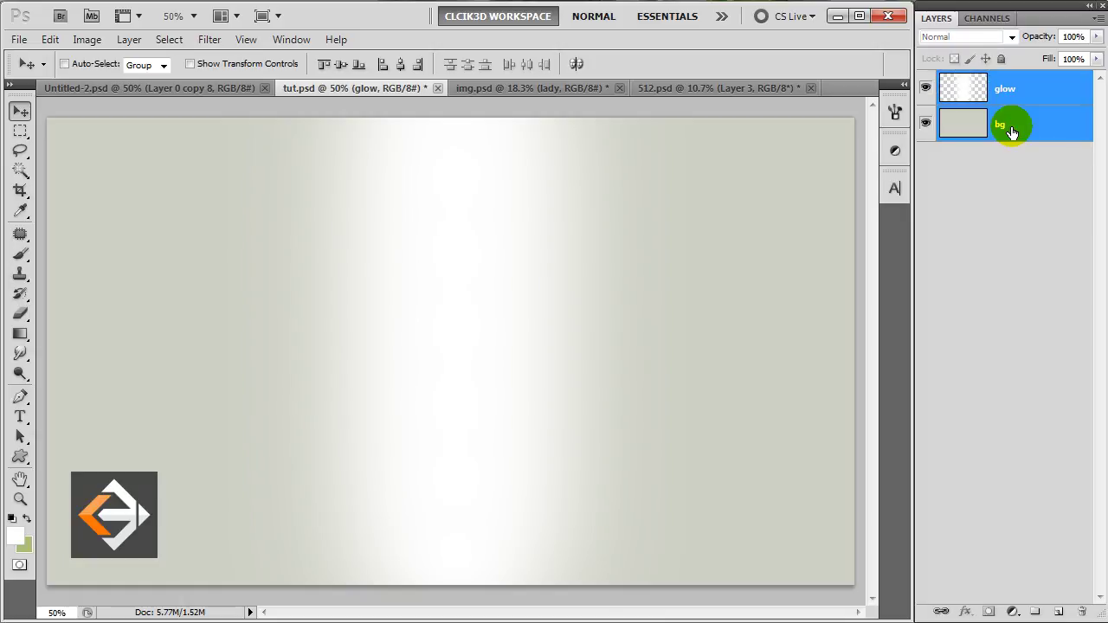
{"action": "left_click", "coordinate": [400, 66]}
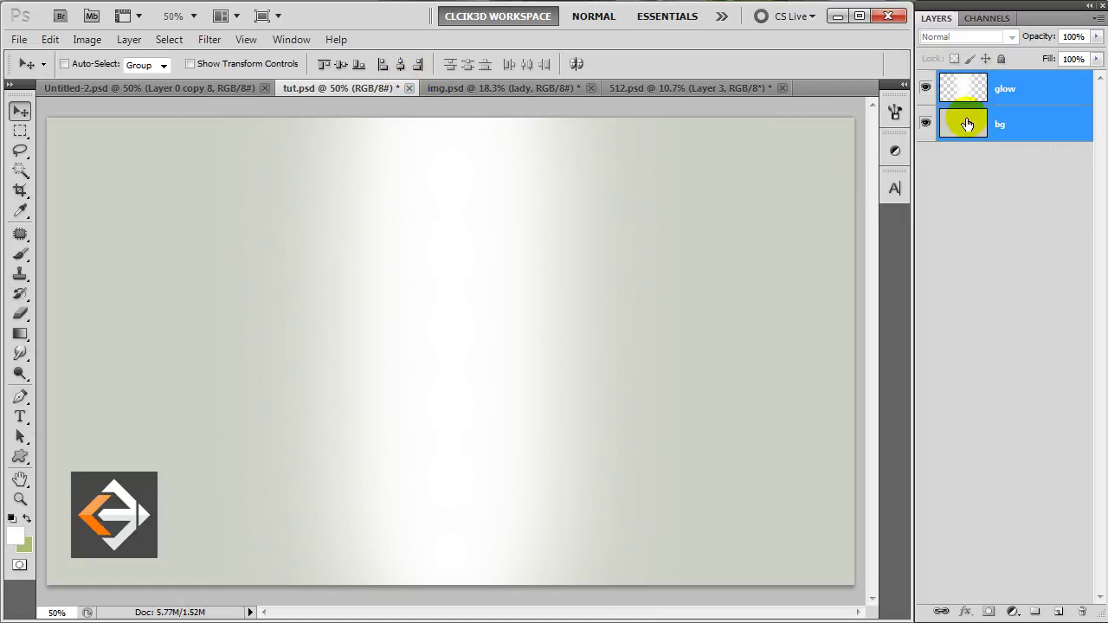
{"action": "left_click", "coordinate": [1009, 94]}
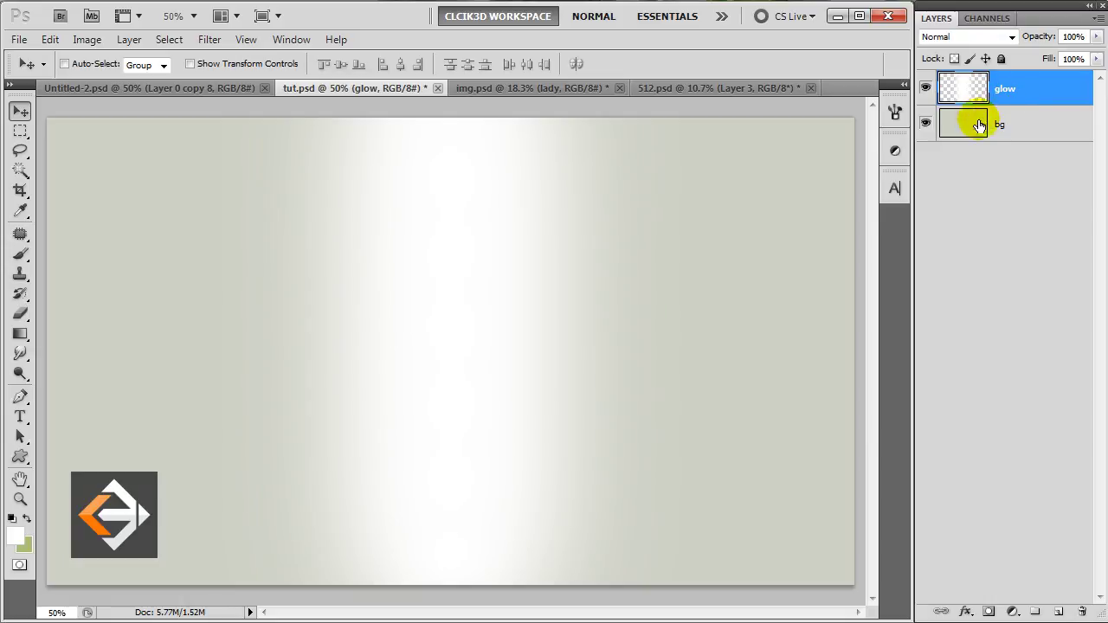
{"action": "left_click", "coordinate": [562, 88]}
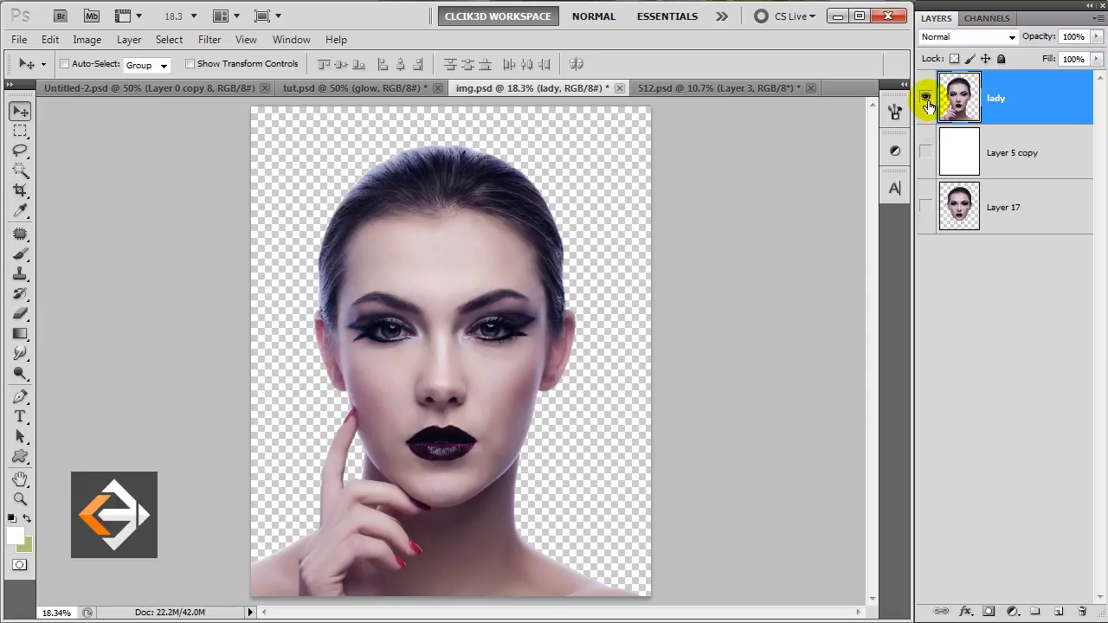
On a new layer above lady, fill the lady's silhouette with green
{"action": "left_click", "coordinate": [1007, 105]}
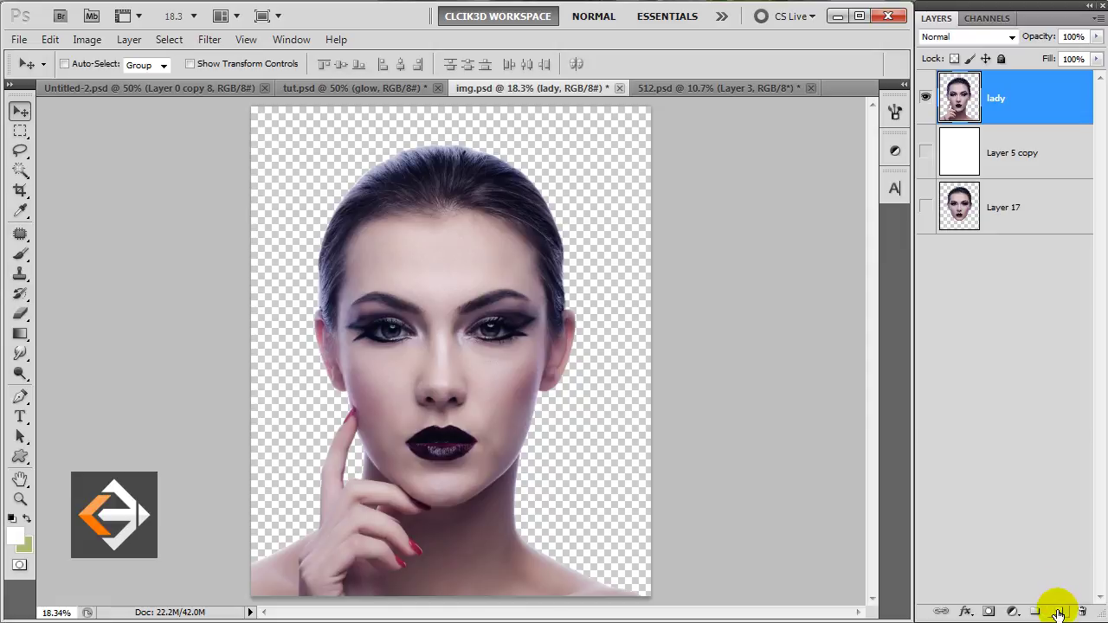
{"action": "left_click", "coordinate": [1058, 612]}
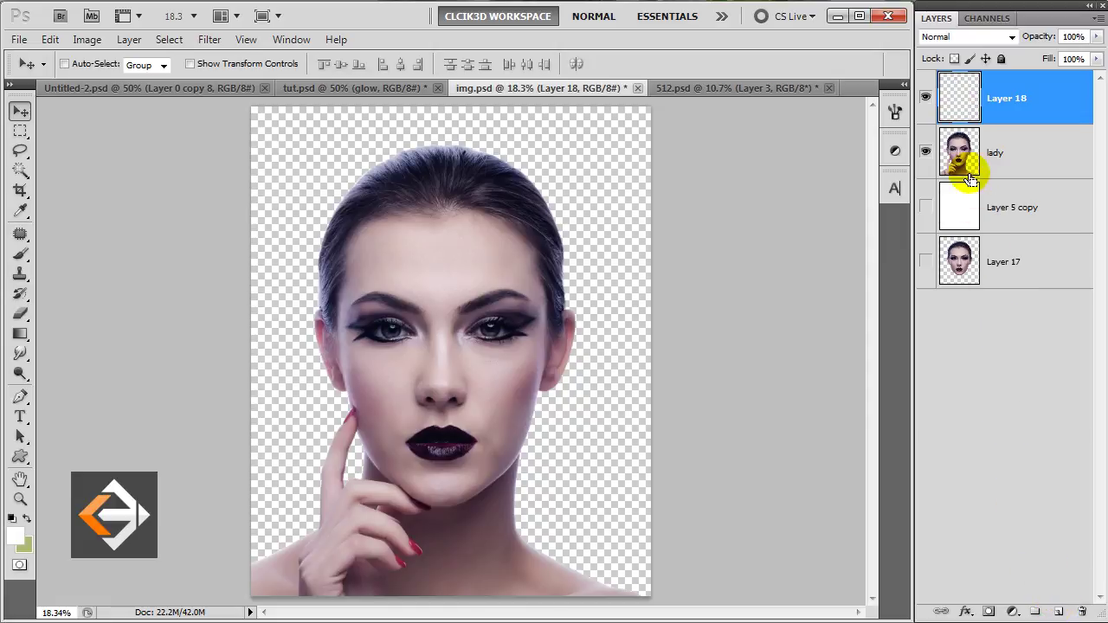
{"action": "left_click", "coordinate": [961, 156], "text": "ctrl"}
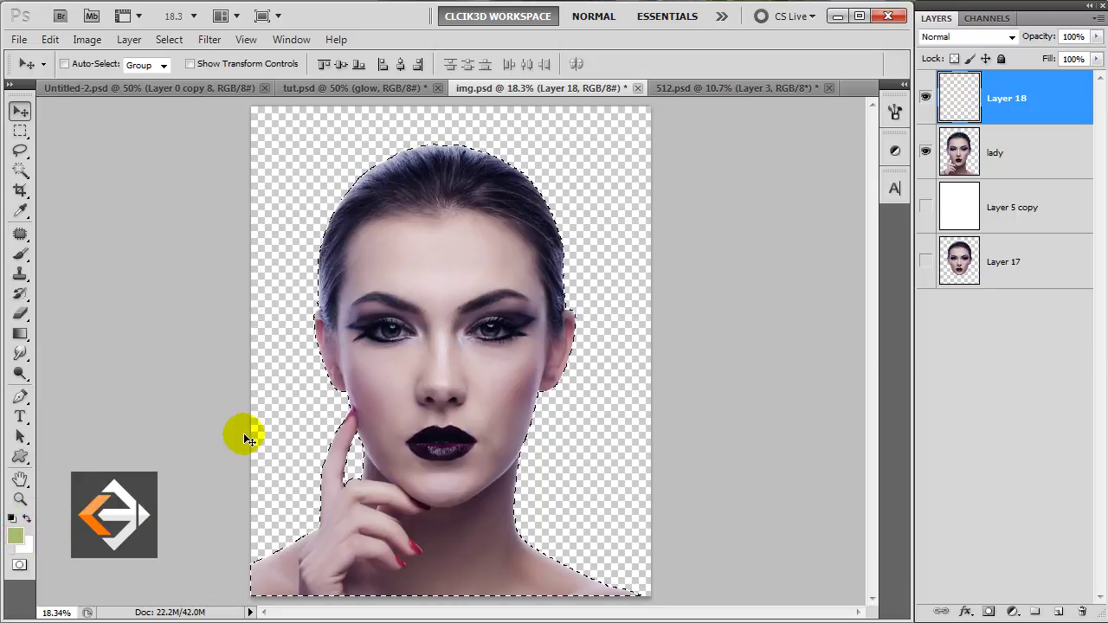
{"action": "key", "text": "alt+BackSpace"}
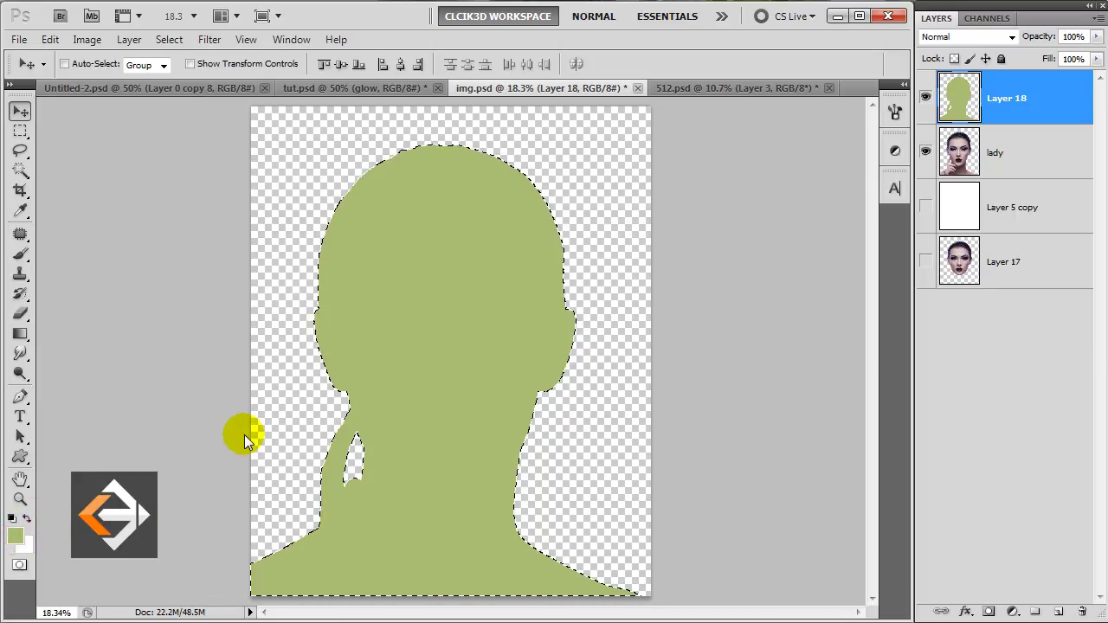
{"action": "key", "text": "ctrl+d"}
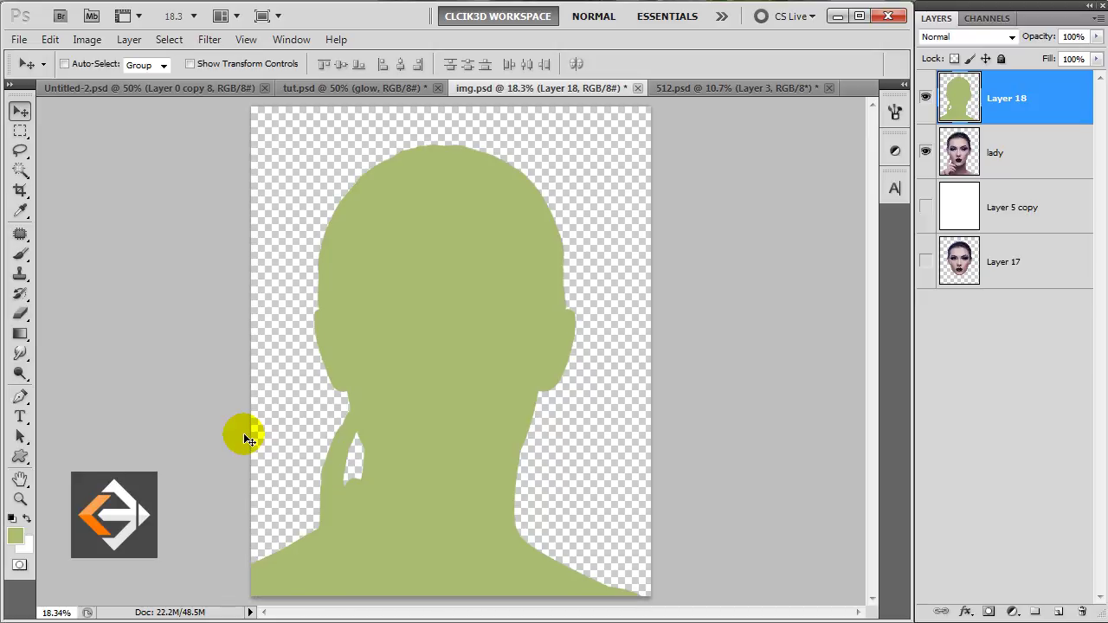
Set the green layer to Color blend, merge it into lady, and name the result lady
{"action": "left_click", "coordinate": [979, 38]}
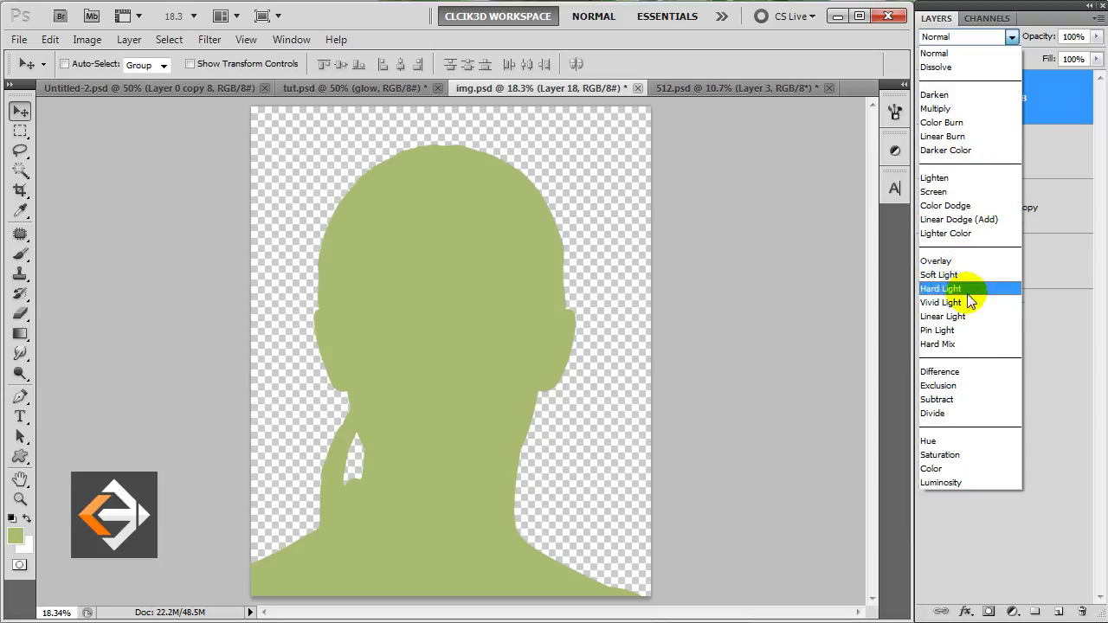
{"action": "left_click", "coordinate": [955, 472]}
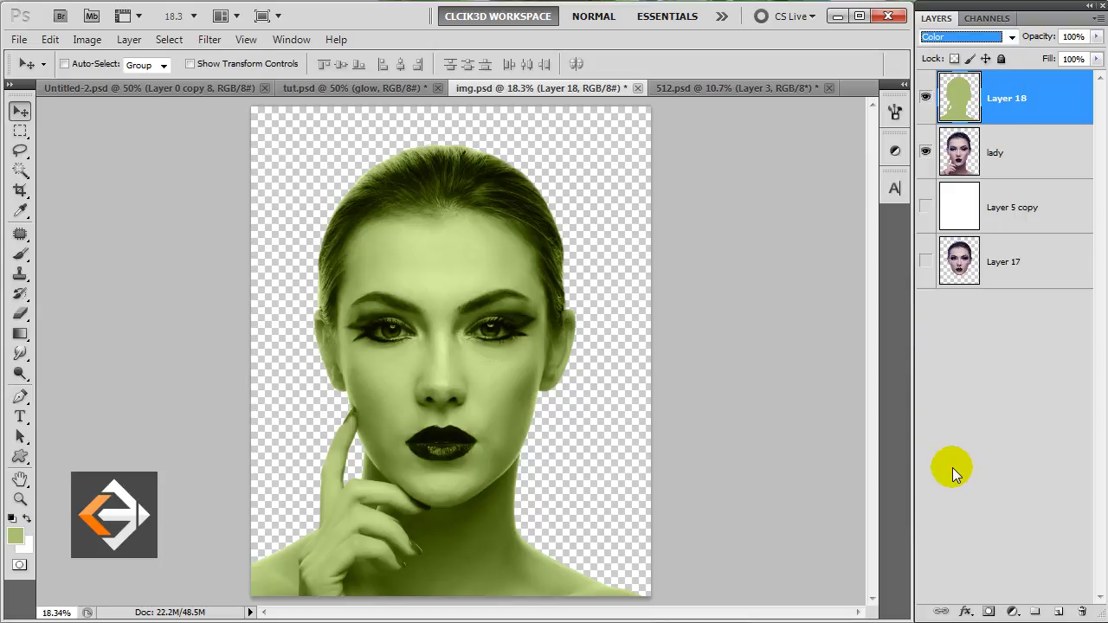
{"action": "left_click", "coordinate": [1036, 151], "text": "shift"}
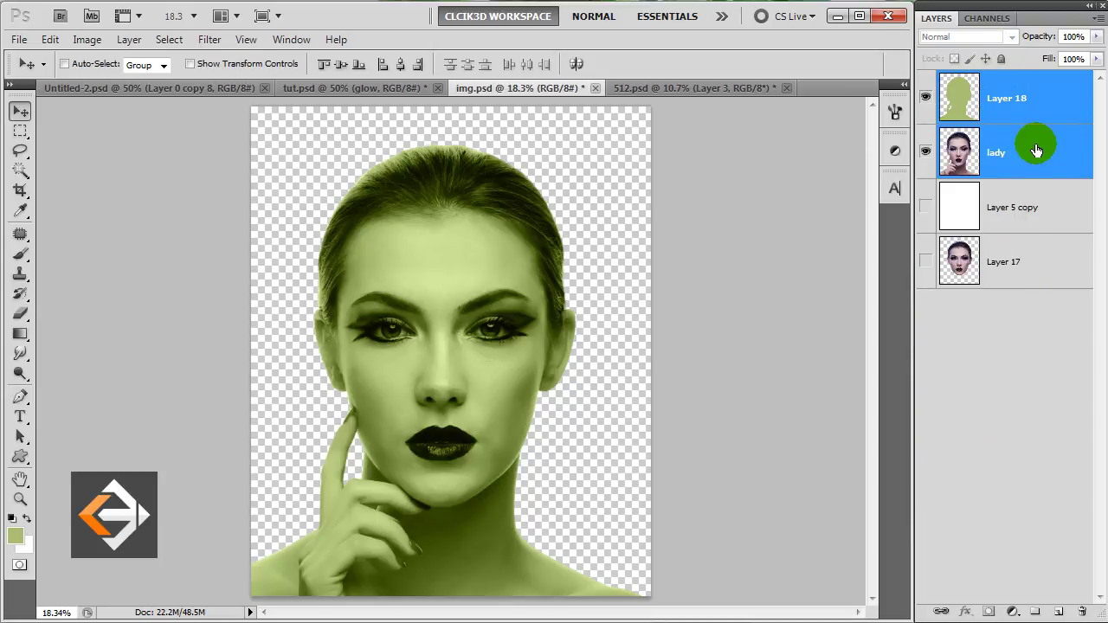
{"action": "right_click", "coordinate": [1036, 151]}
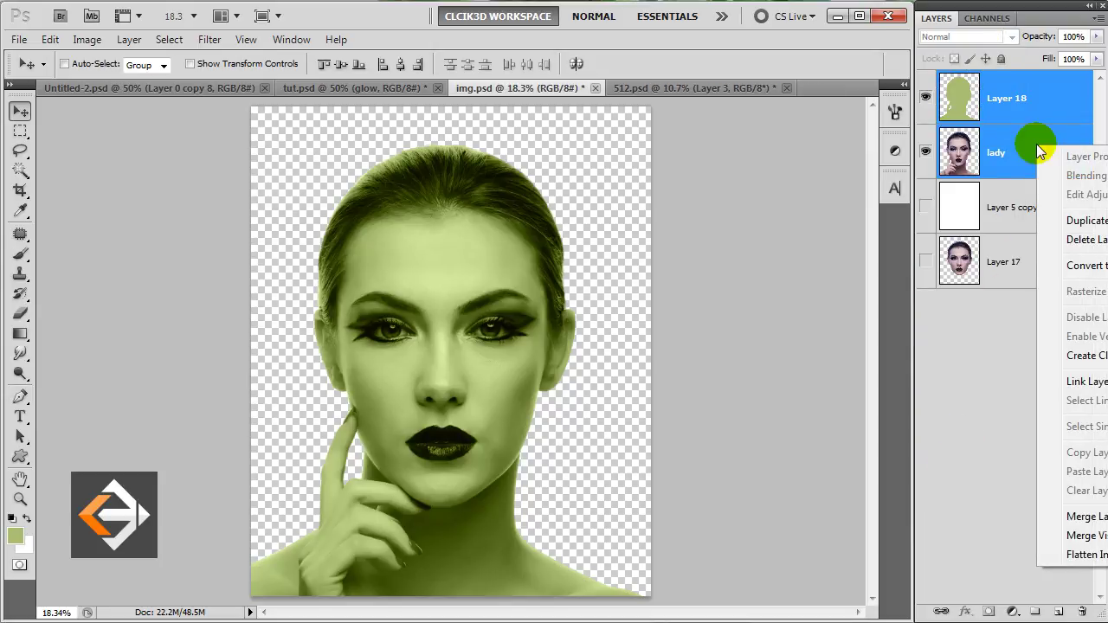
{"action": "left_click", "coordinate": [1049, 517]}
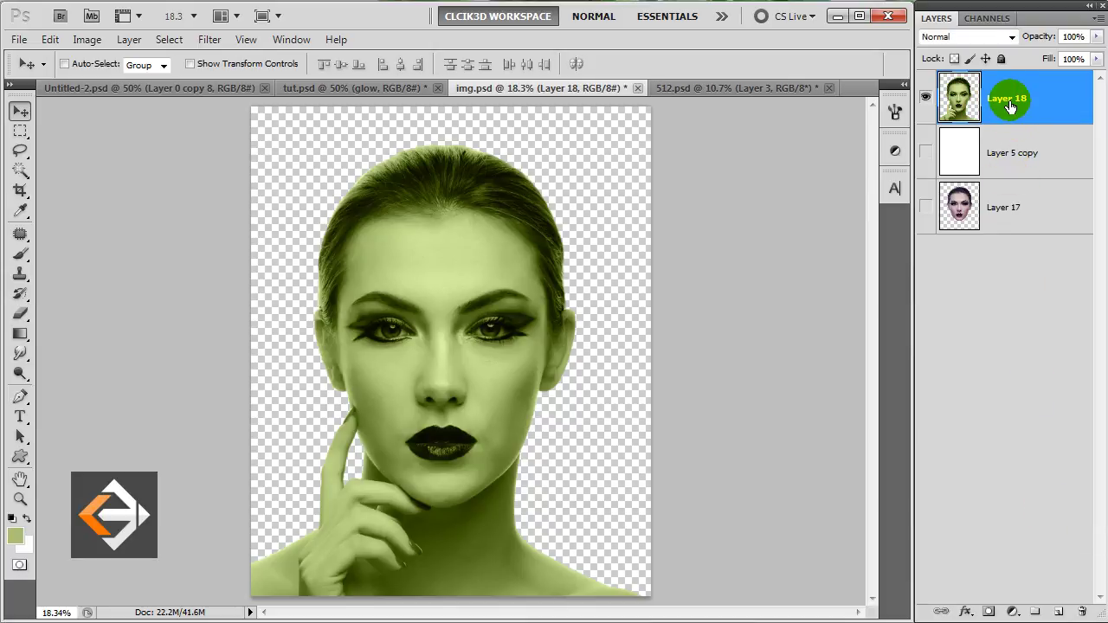
{"action": "double_click", "coordinate": [1008, 100]}
{"action": "type", "text": "lady"}
{"action": "left_click", "coordinate": [1010, 104]}
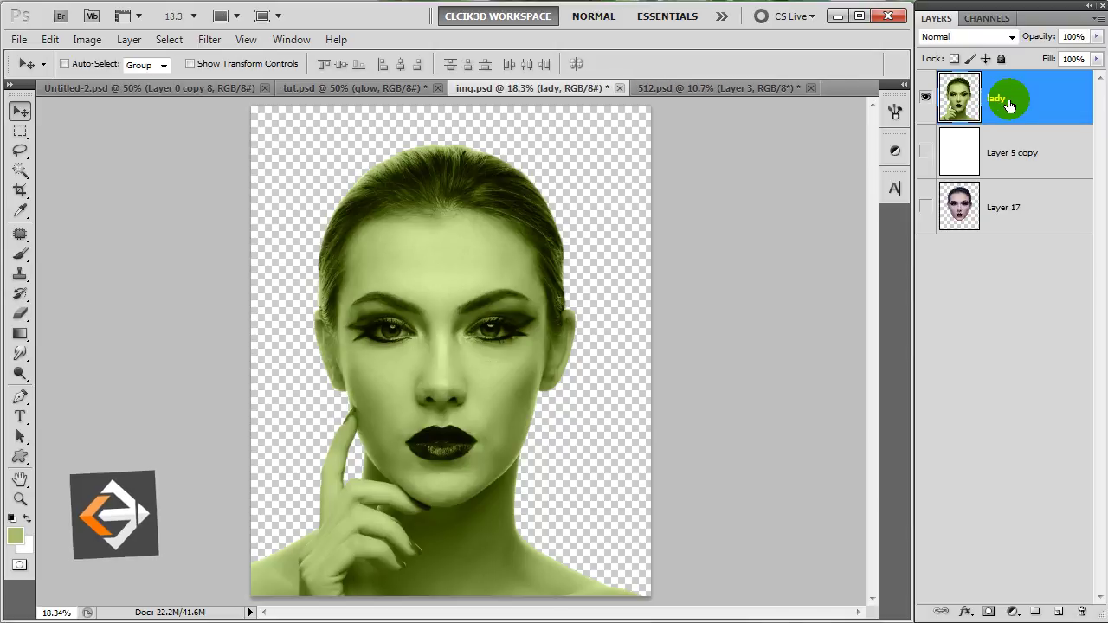
Copy the green-tinted lady into tut.psd and name its new layer lady
{"action": "left_click", "coordinate": [384, 90]}
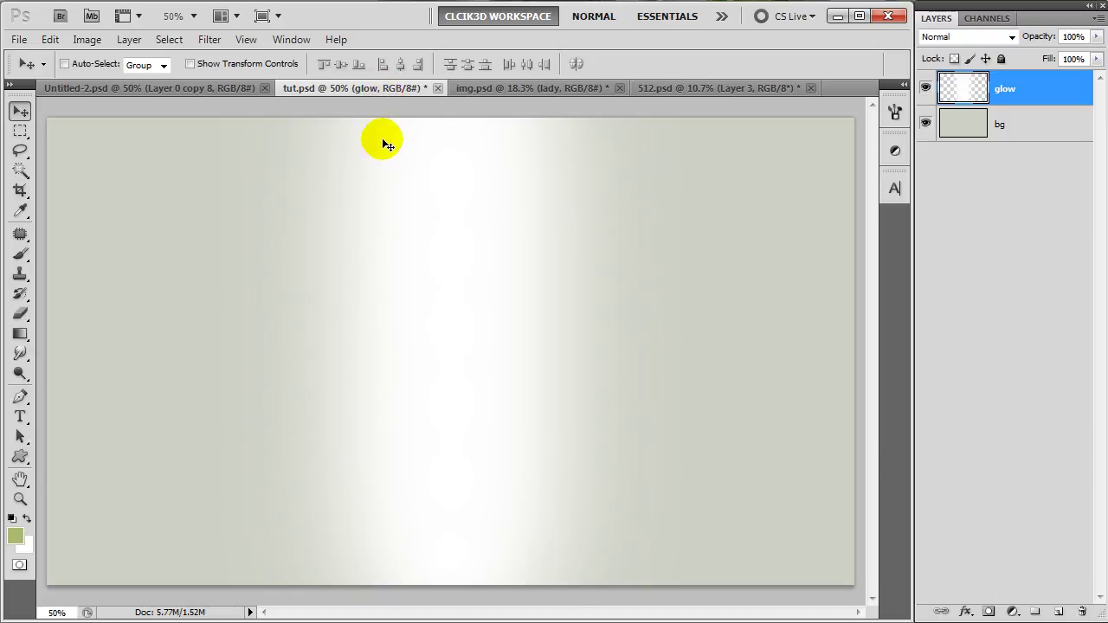
{"action": "left_click_drag", "start_coordinate": [383, 139], "coordinate": [383, 139]}
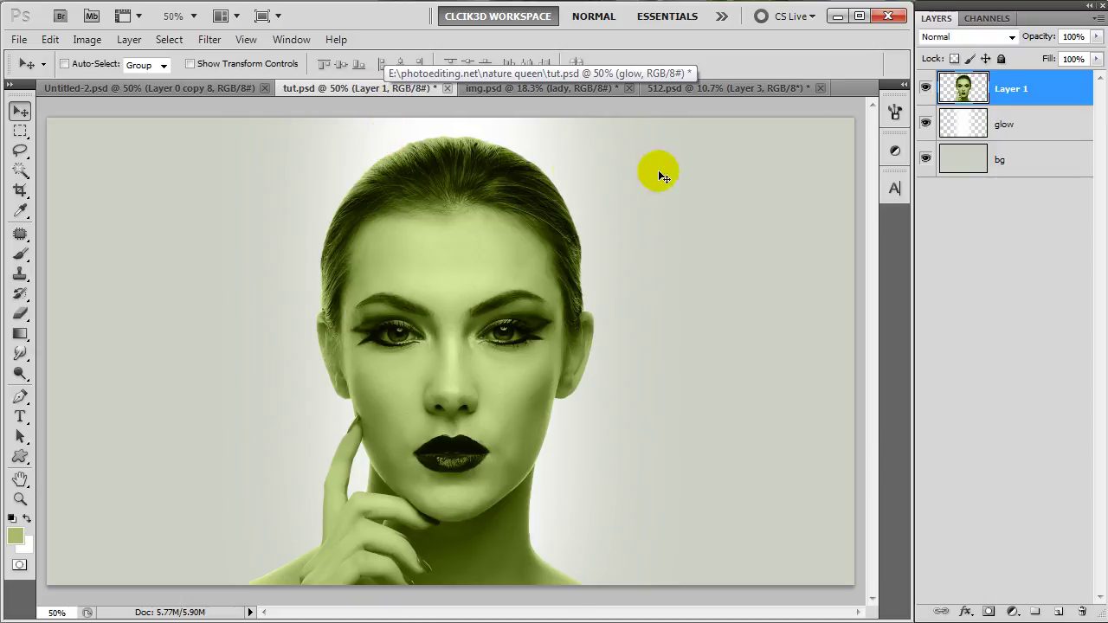
{"action": "double_click", "coordinate": [1011, 89]}
{"action": "type", "text": "y"}
{"action": "left_click", "coordinate": [1013, 91]}
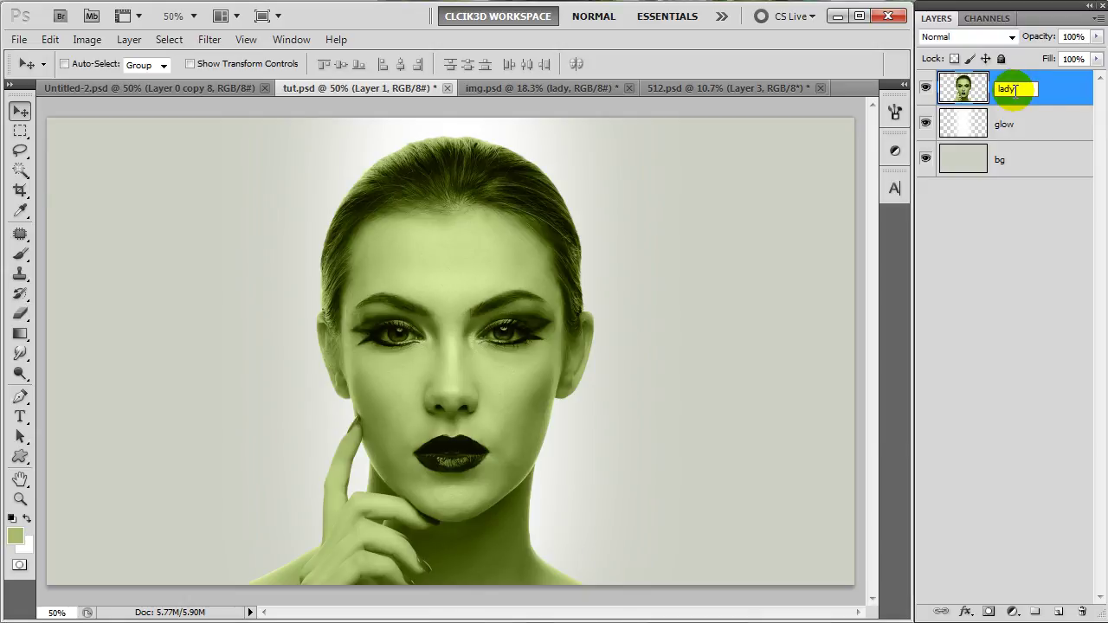
{"action": "key", "text": "Return"}
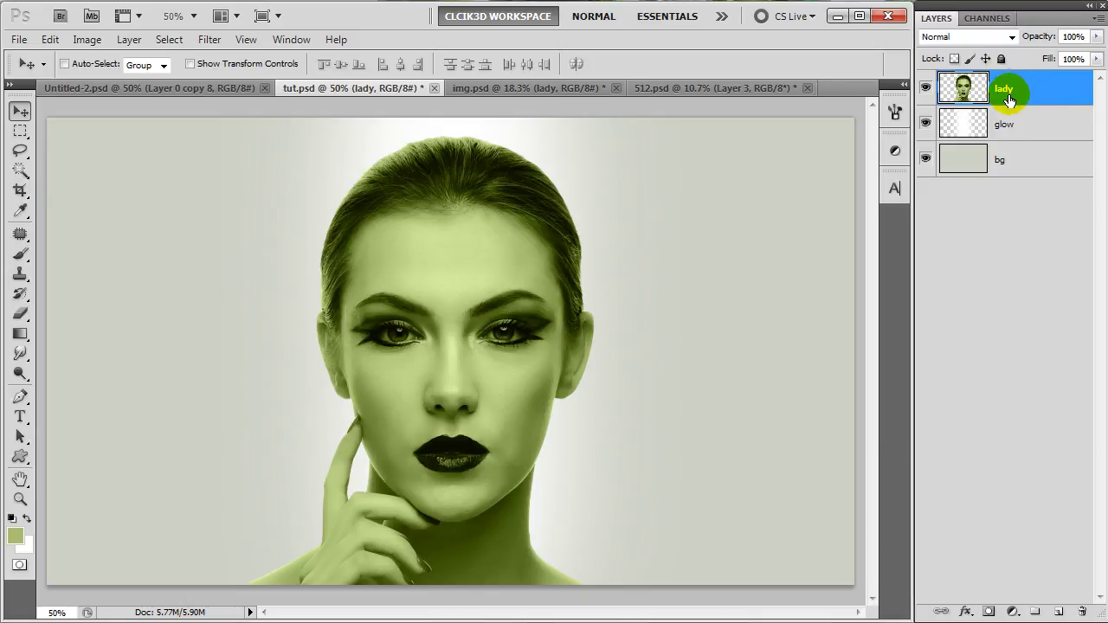
{"action": "left_click", "coordinate": [1013, 611]}
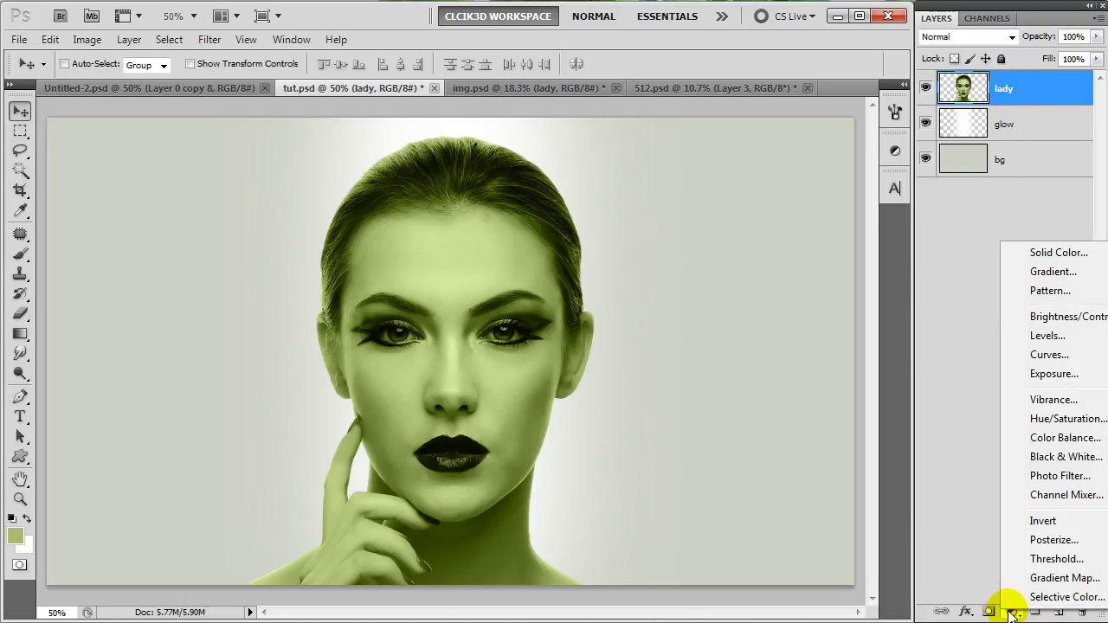
Add a Color Balance layer clipped to lady with midtones Green 17 and Blue 5
{"action": "left_click", "coordinate": [1042, 439]}
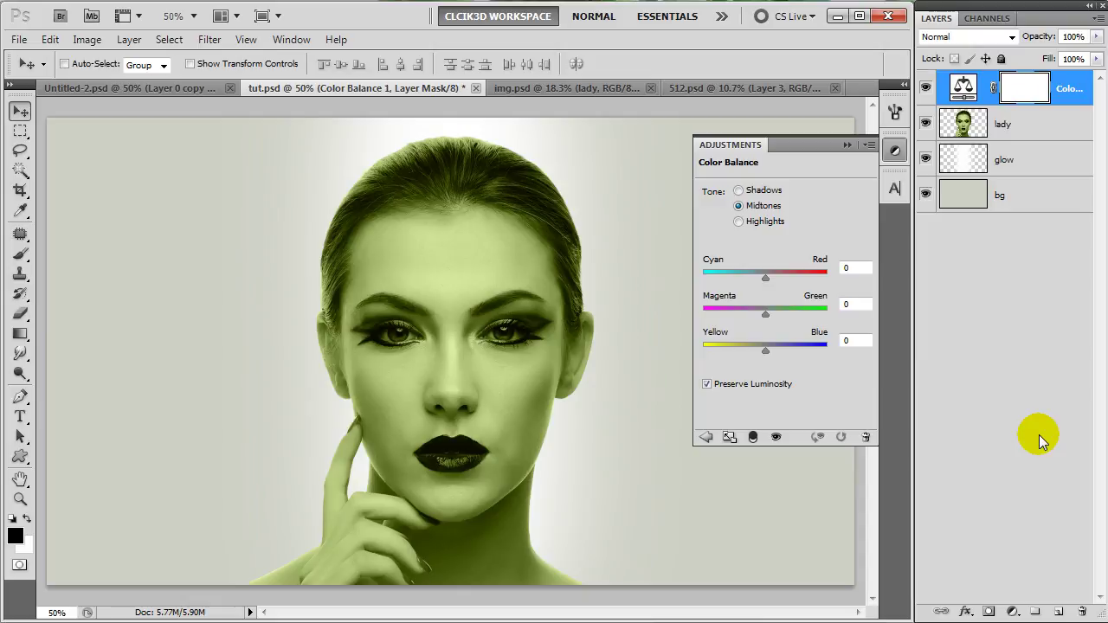
{"action": "left_click", "coordinate": [752, 438]}
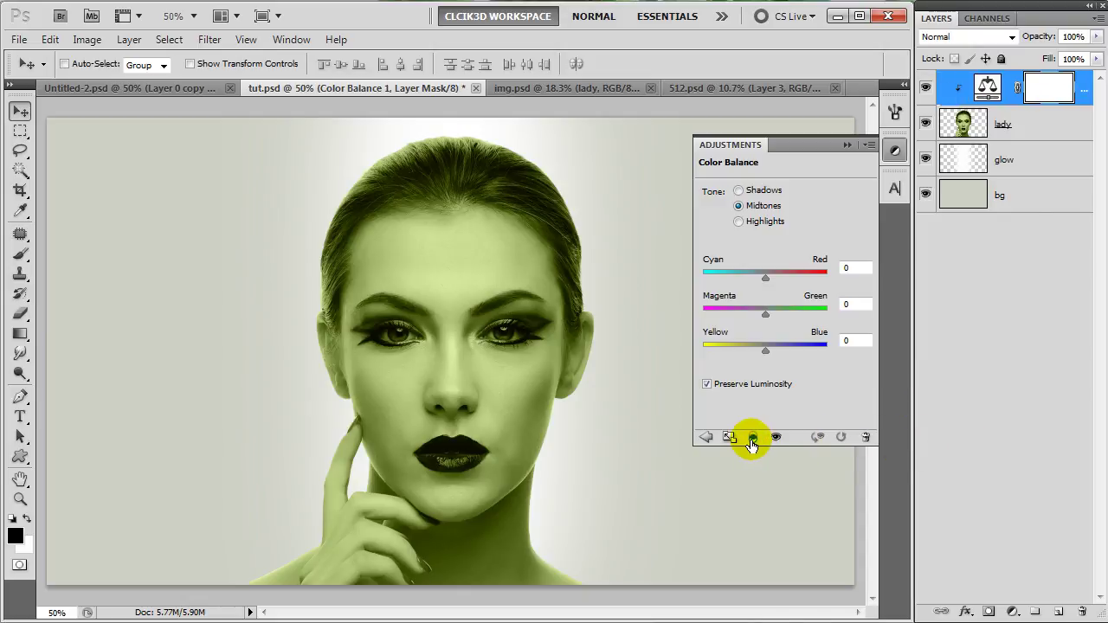
{"action": "left_click", "coordinate": [843, 304]}
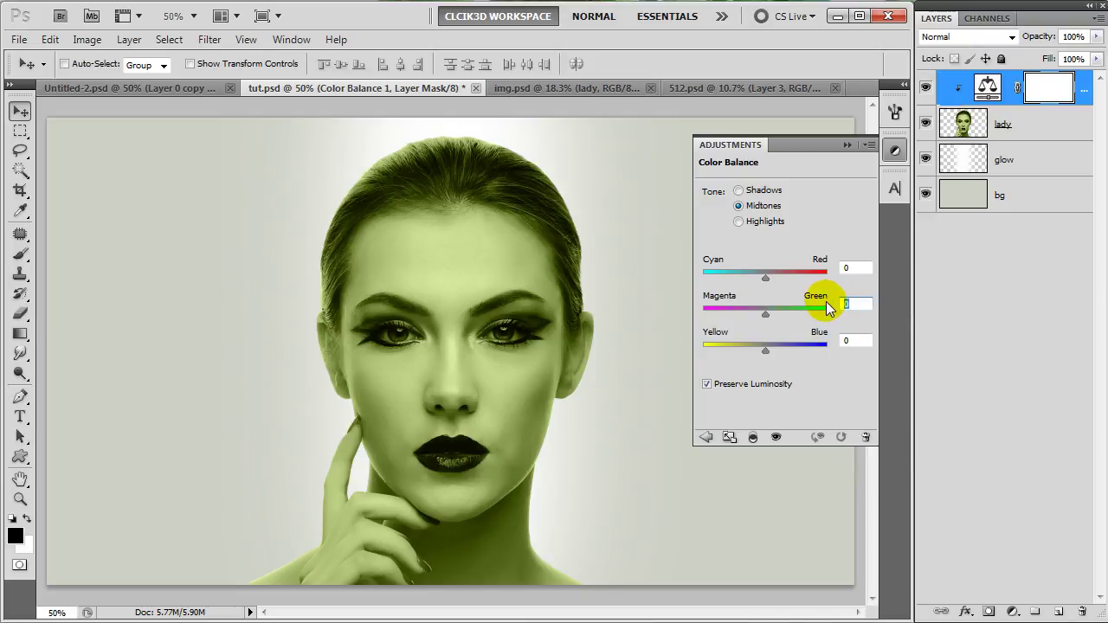
{"action": "type", "text": "17"}
{"action": "key", "text": "Tab"}
{"action": "type", "text": "5"}
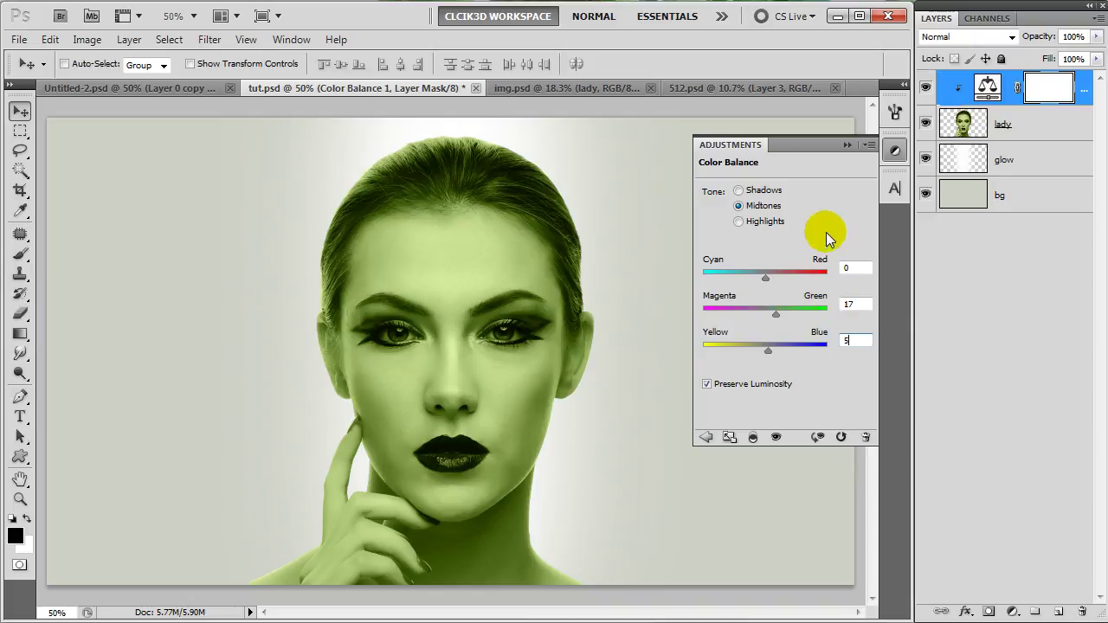
{"action": "left_click", "coordinate": [847, 147]}
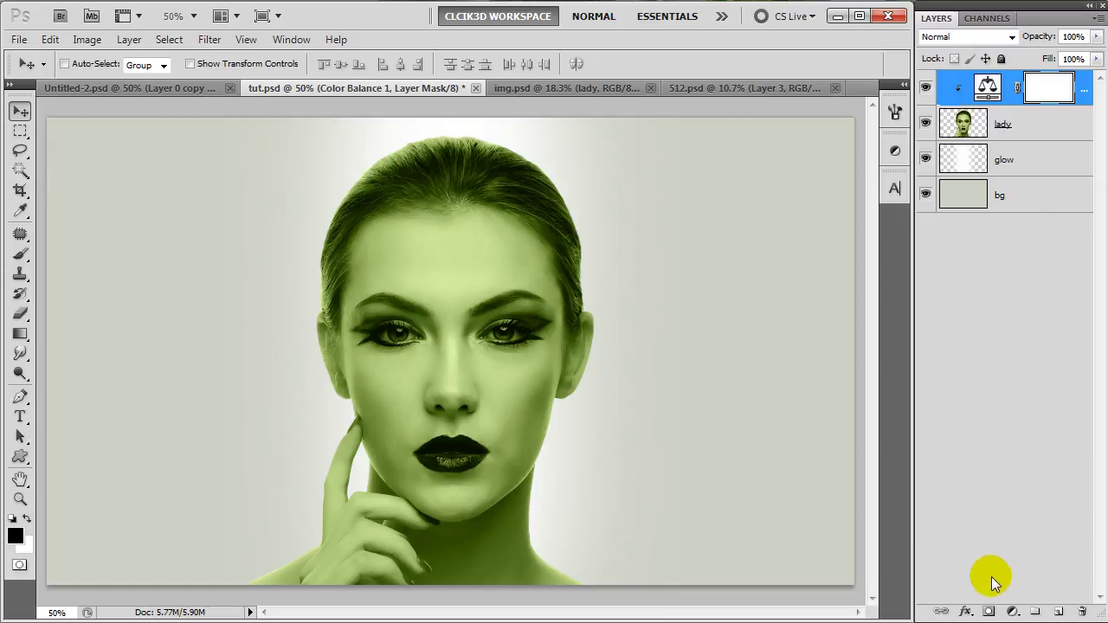
{"action": "left_click", "coordinate": [1013, 611]}
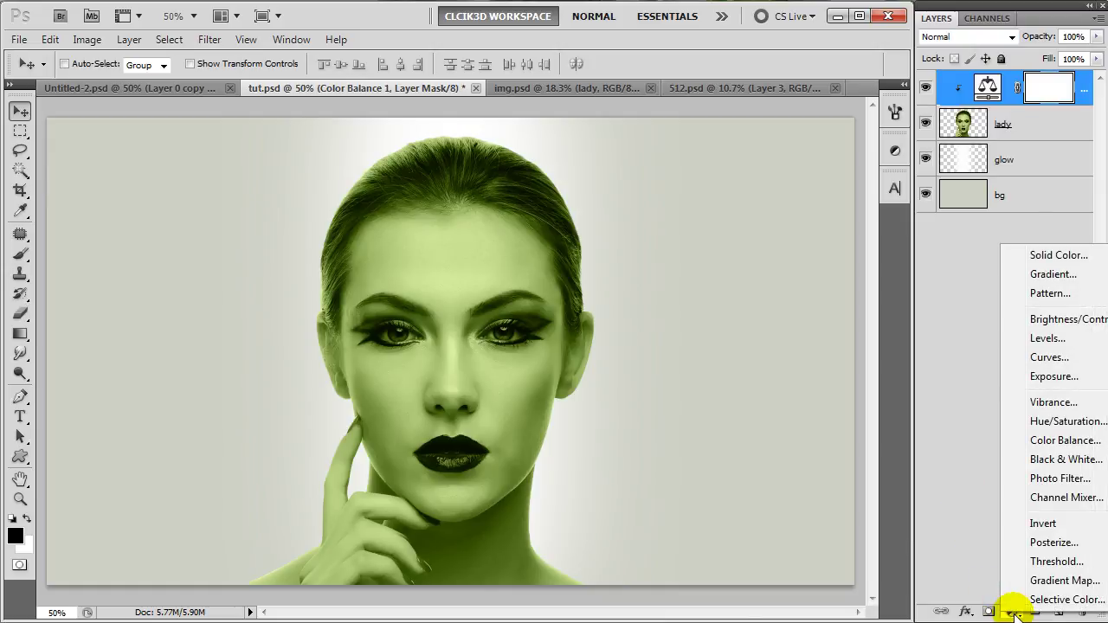
Add a clipped Selective Color layer with Greens at Cyan 37, Magenta 32, Yellow 3, Black 12
{"action": "left_click", "coordinate": [1030, 599]}
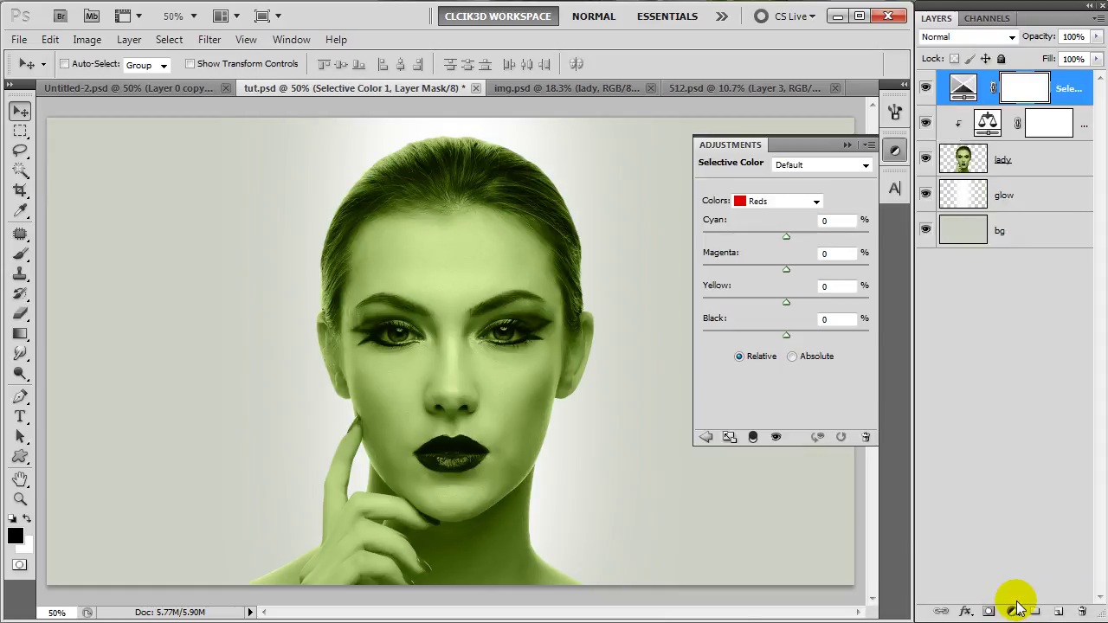
{"action": "left_click", "coordinate": [754, 437]}
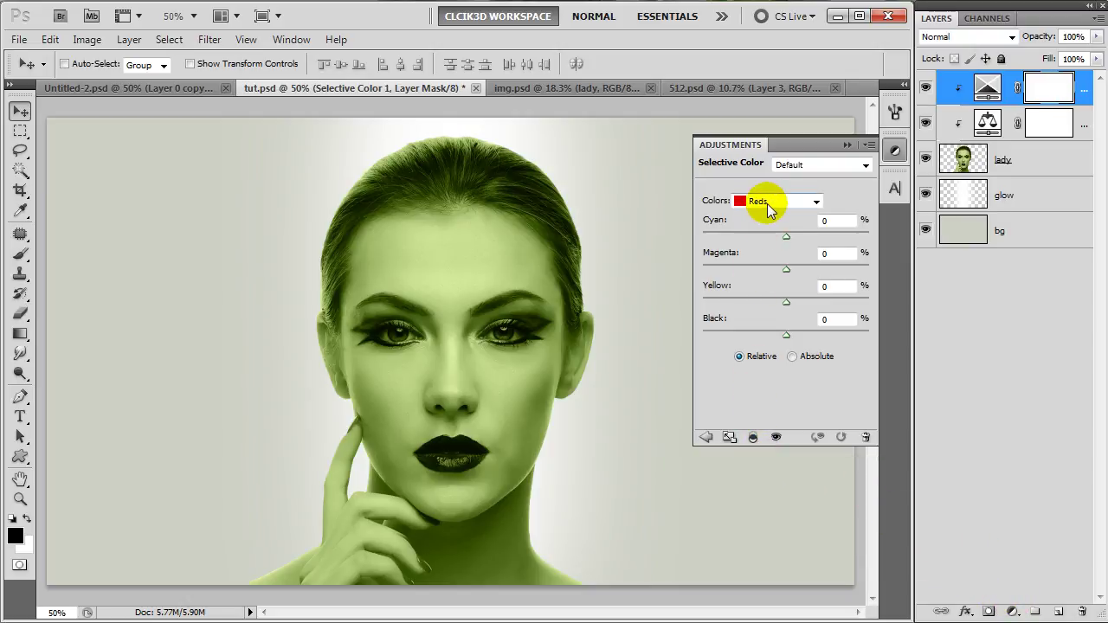
{"action": "left_click", "coordinate": [770, 210]}
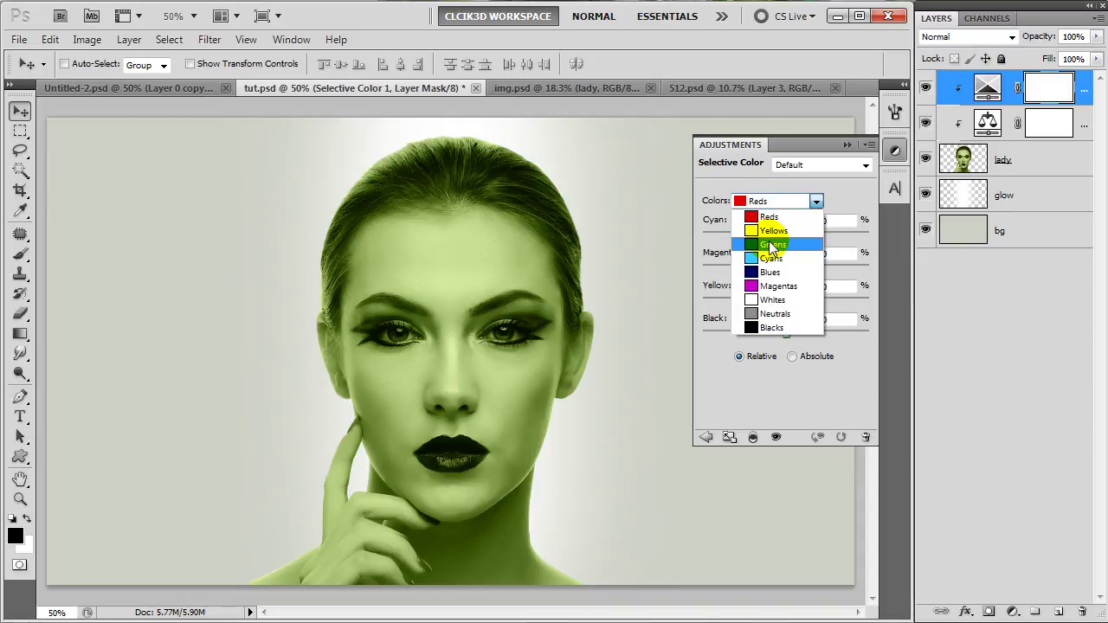
{"action": "left_click", "coordinate": [771, 244]}
{"action": "left_click", "coordinate": [838, 220]}
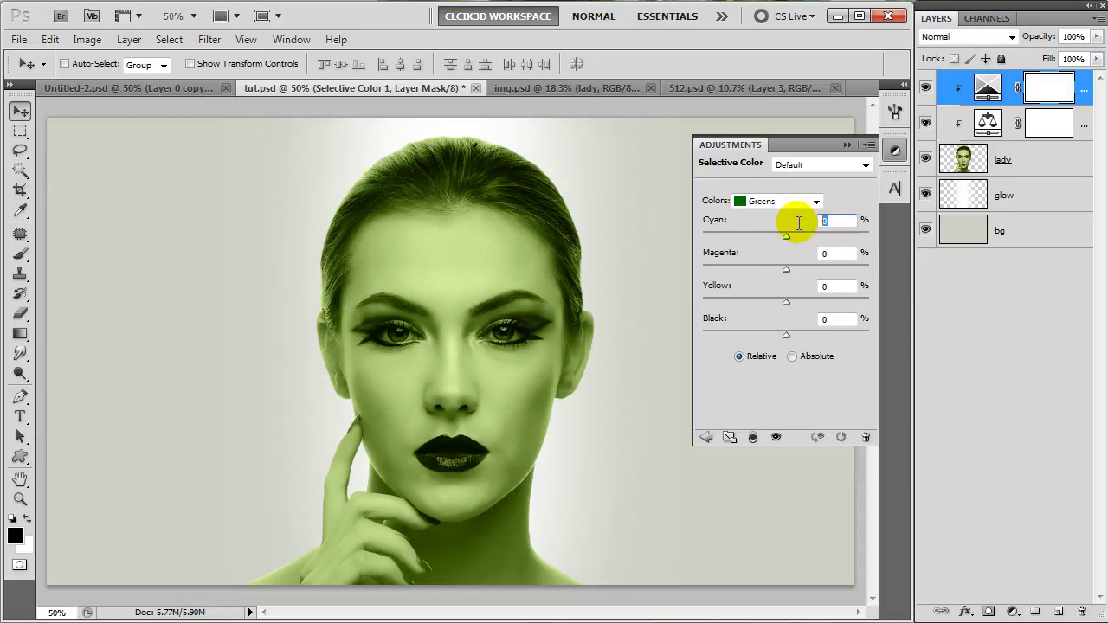
{"action": "type", "text": "37"}
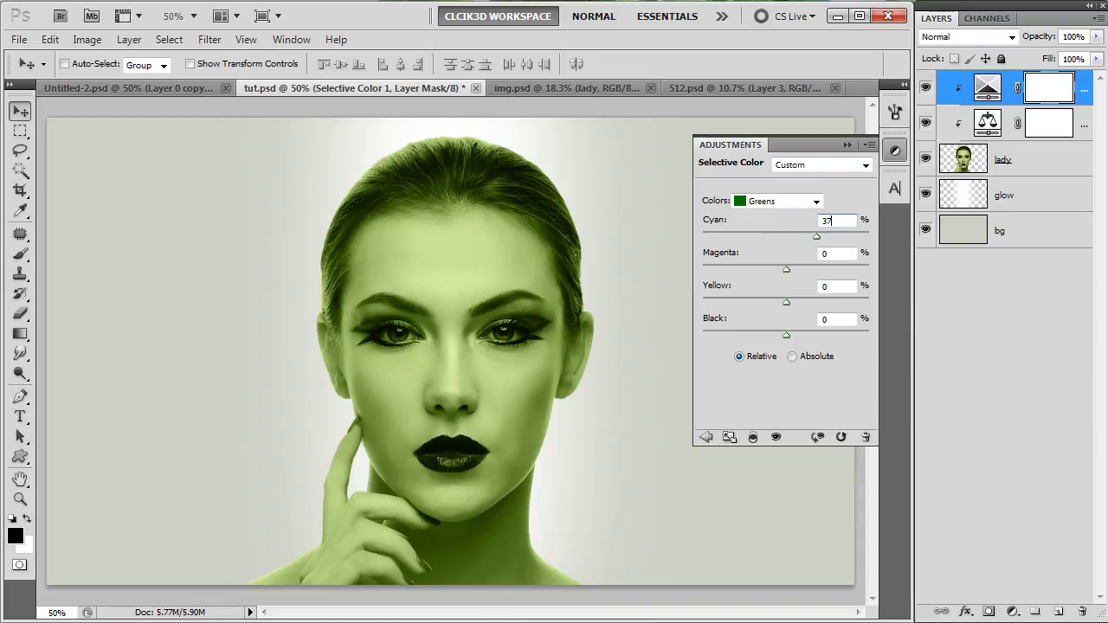
{"action": "type", "text": "32"}
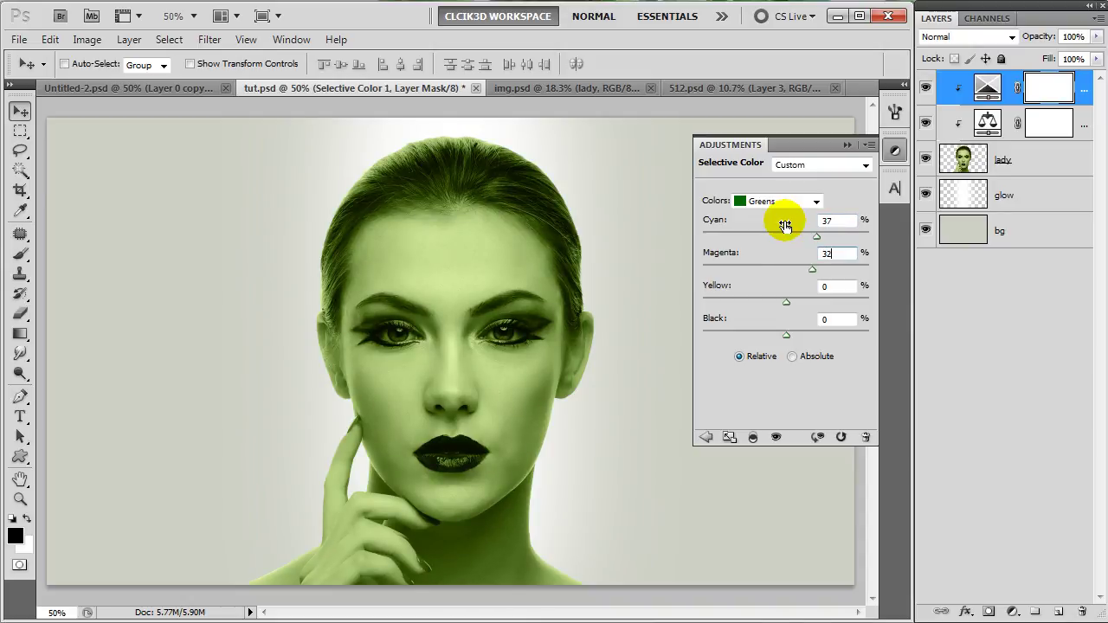
{"action": "key", "text": "Tab"}
{"action": "type", "text": "3"}
{"action": "key", "text": "Tab"}
{"action": "type", "text": "12"}
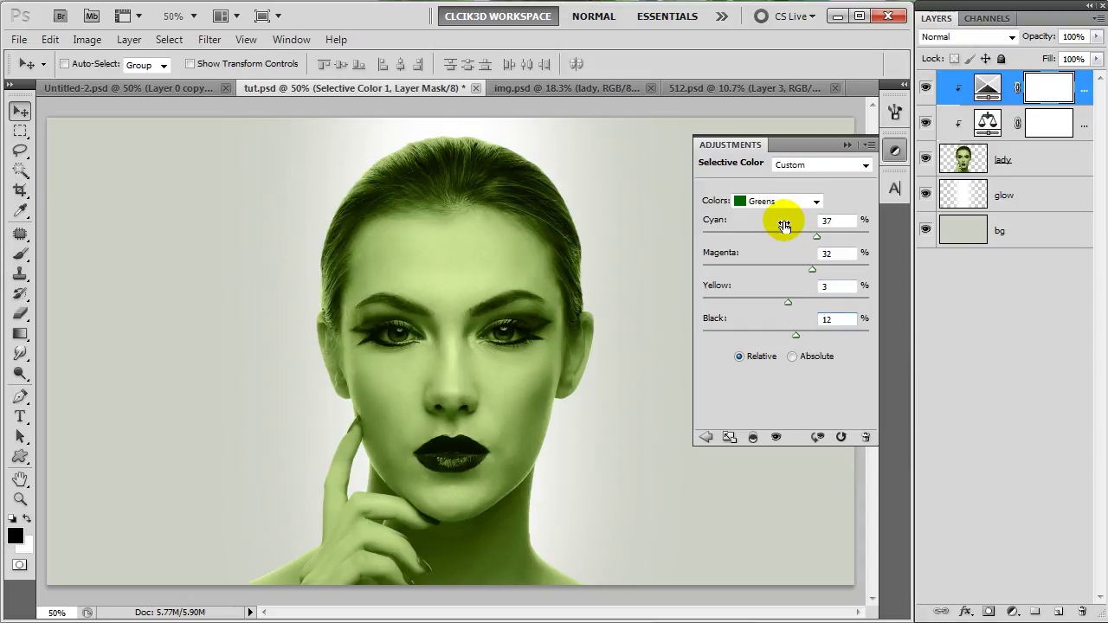
{"action": "left_click", "coordinate": [846, 145]}
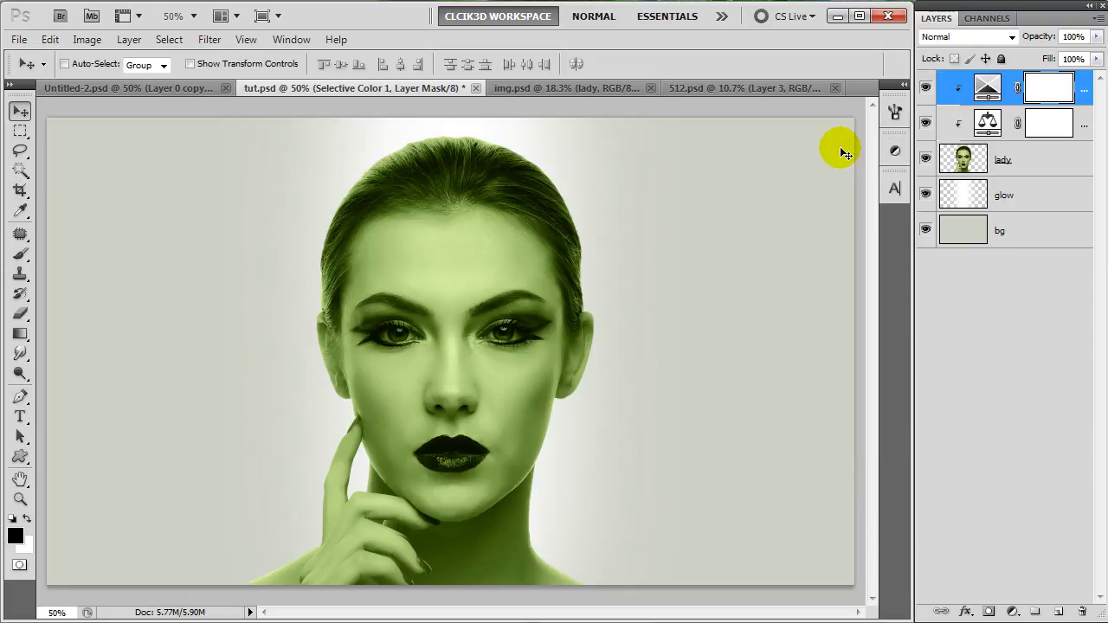
Add a second clipped Color Balance layer with midtones -5, 2, 5
{"action": "left_click", "coordinate": [1015, 612]}
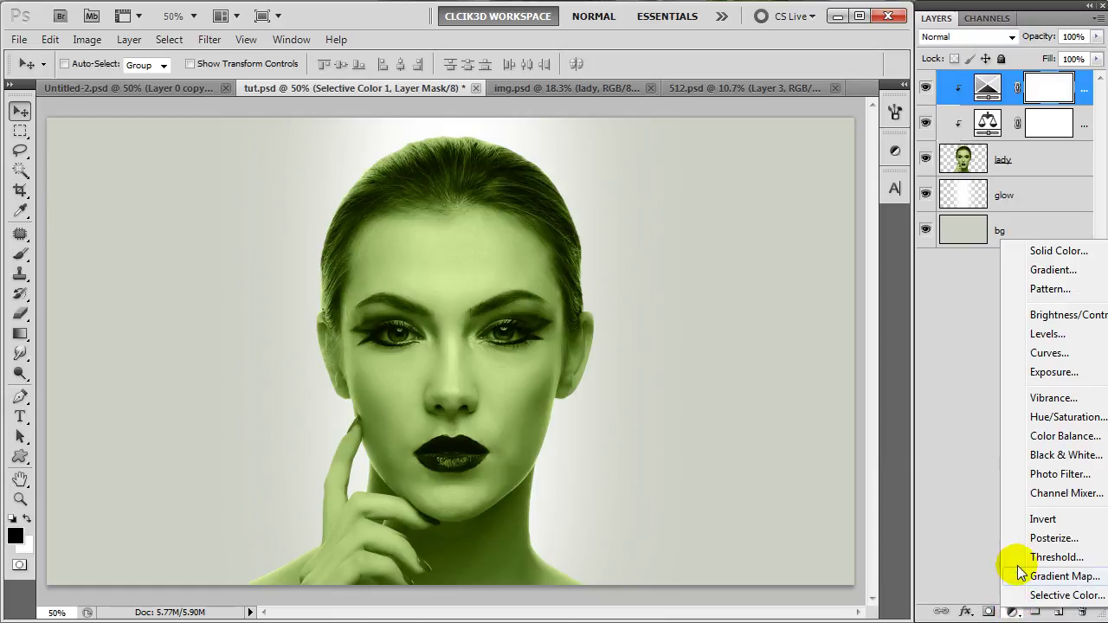
{"action": "left_click", "coordinate": [1038, 439]}
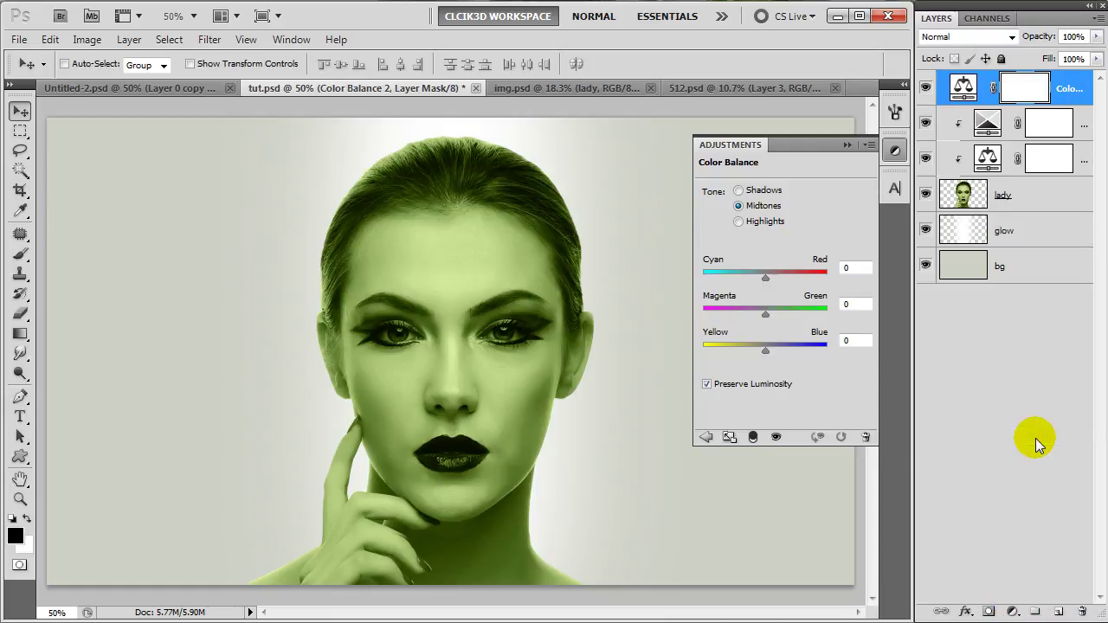
{"action": "left_click", "coordinate": [753, 438]}
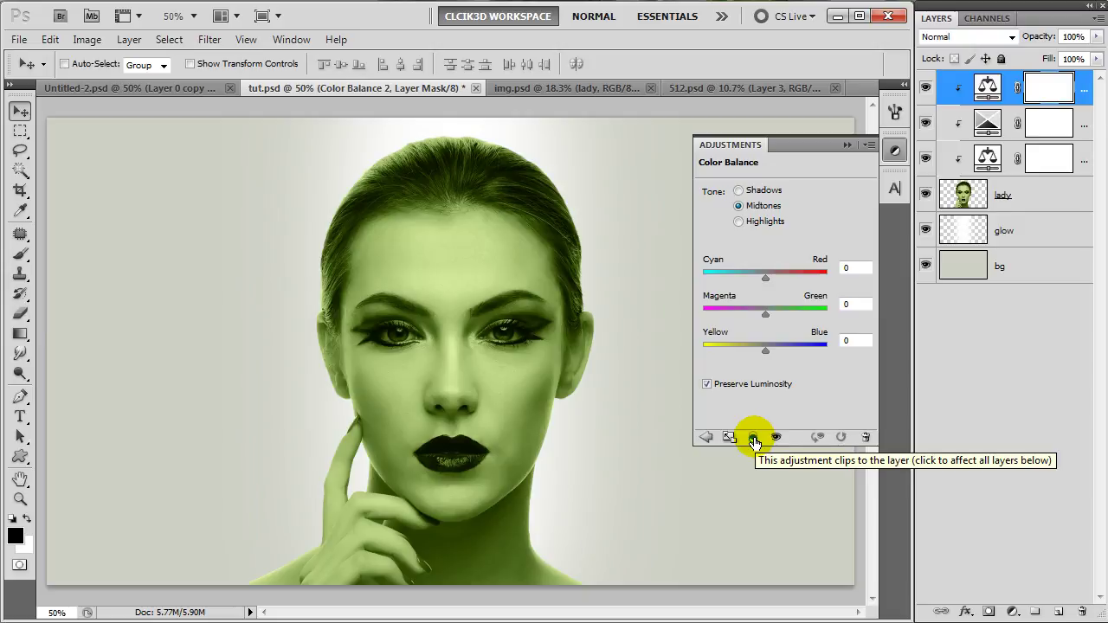
{"action": "left_click", "coordinate": [846, 267]}
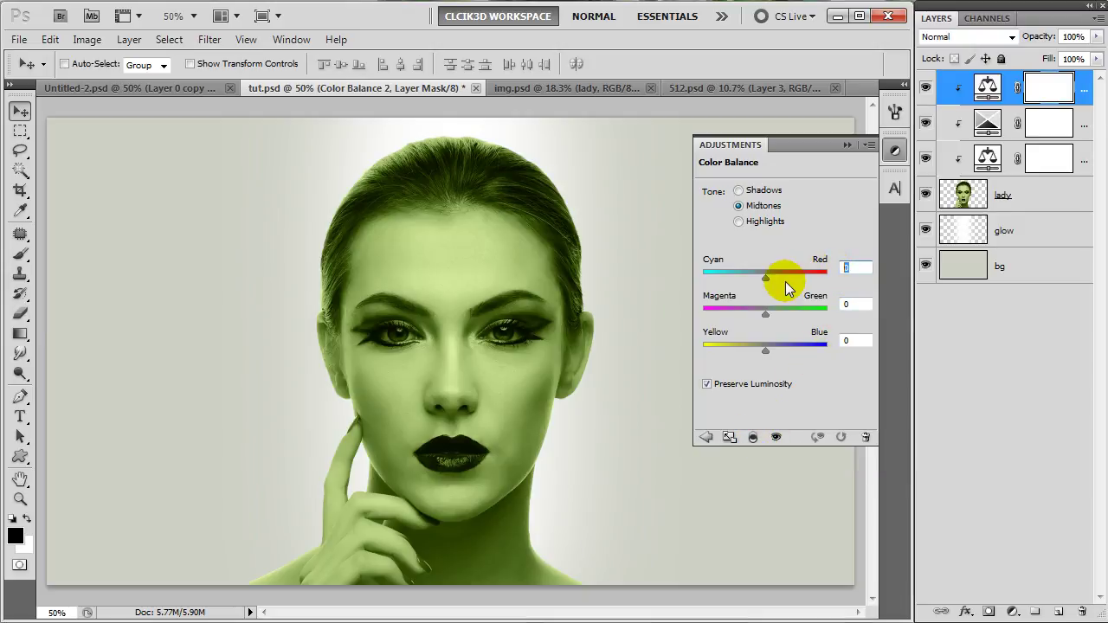
{"action": "type", "text": "-5"}
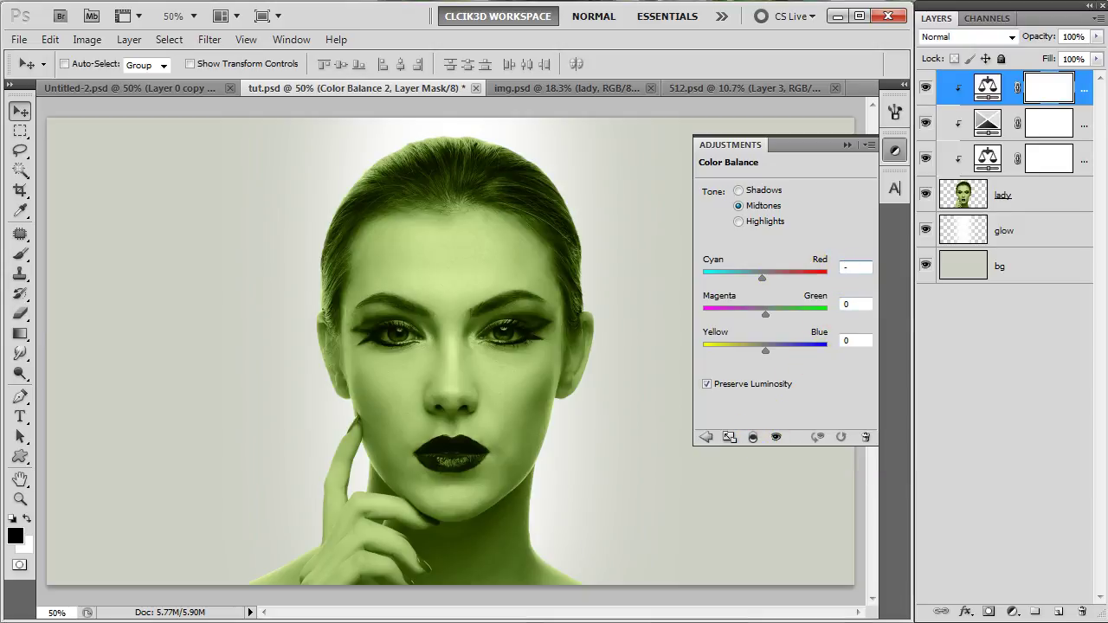
{"action": "key", "text": "Tab"}
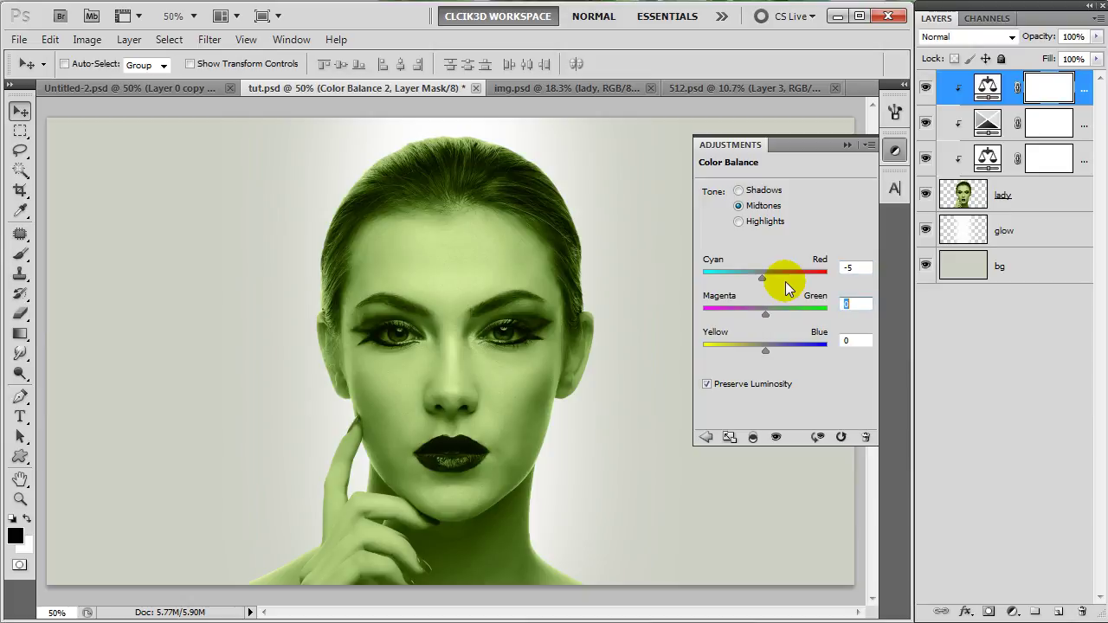
{"action": "type", "text": "2"}
{"action": "key", "text": "Tab"}
{"action": "type", "text": "5"}
Set the Color Balance shadows to 3, 5, 3
{"action": "left_click", "coordinate": [763, 191]}
{"action": "left_click", "coordinate": [853, 268]}
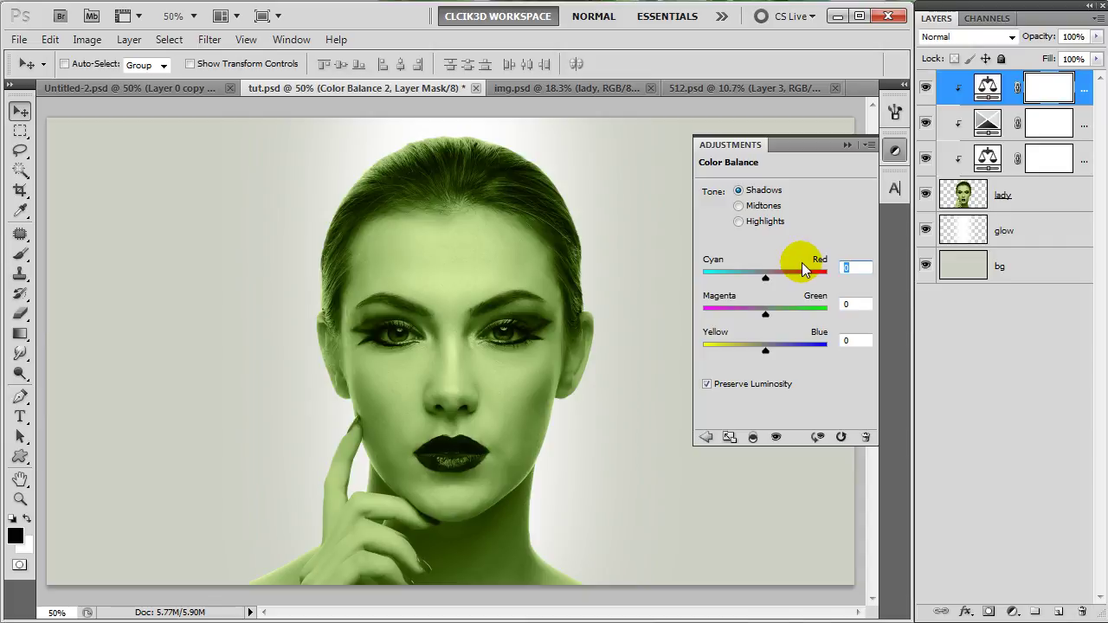
{"action": "type", "text": "3"}
{"action": "key", "text": "Tab"}
{"action": "type", "text": "5"}
{"action": "key", "text": "Tab"}
{"action": "type", "text": "3"}
Set the Color Balance highlights to Red 1, 0, Blue 19
{"action": "left_click", "coordinate": [773, 223]}
{"action": "left_click", "coordinate": [854, 266]}
{"action": "type", "text": "1"}
{"action": "key", "text": "Tab"}
{"action": "key", "text": "Tab"}
{"action": "type", "text": "19"}
{"action": "left_click", "coordinate": [848, 147]}
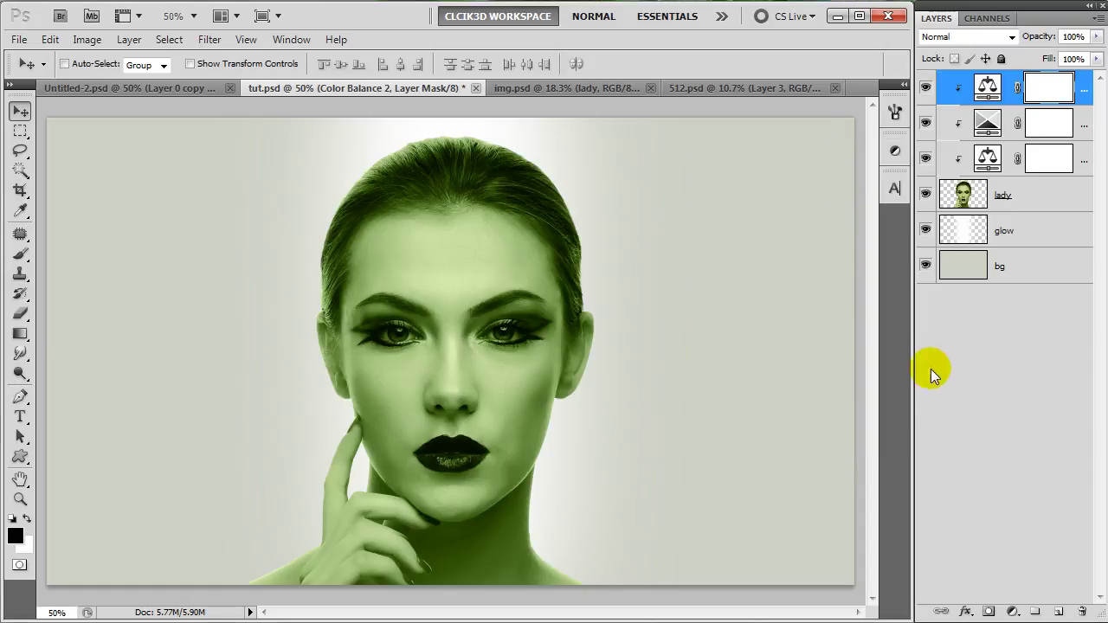
{"action": "left_click", "coordinate": [1060, 612]}
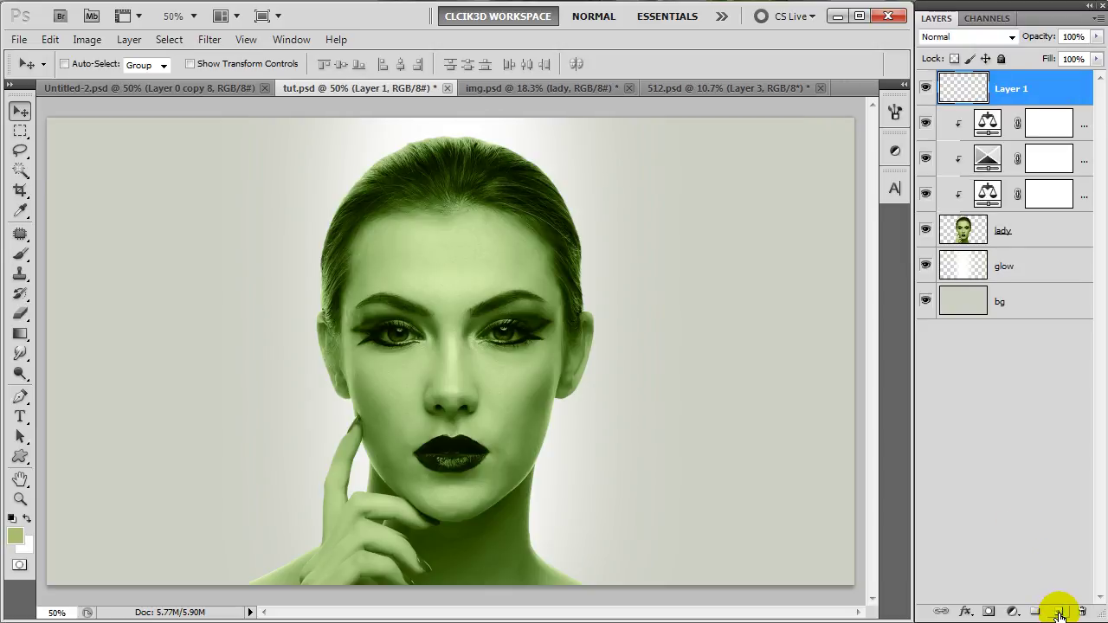
Clip the new top Layer 1 to the layers below and rename it glow
{"action": "right_click", "coordinate": [1002, 88]}
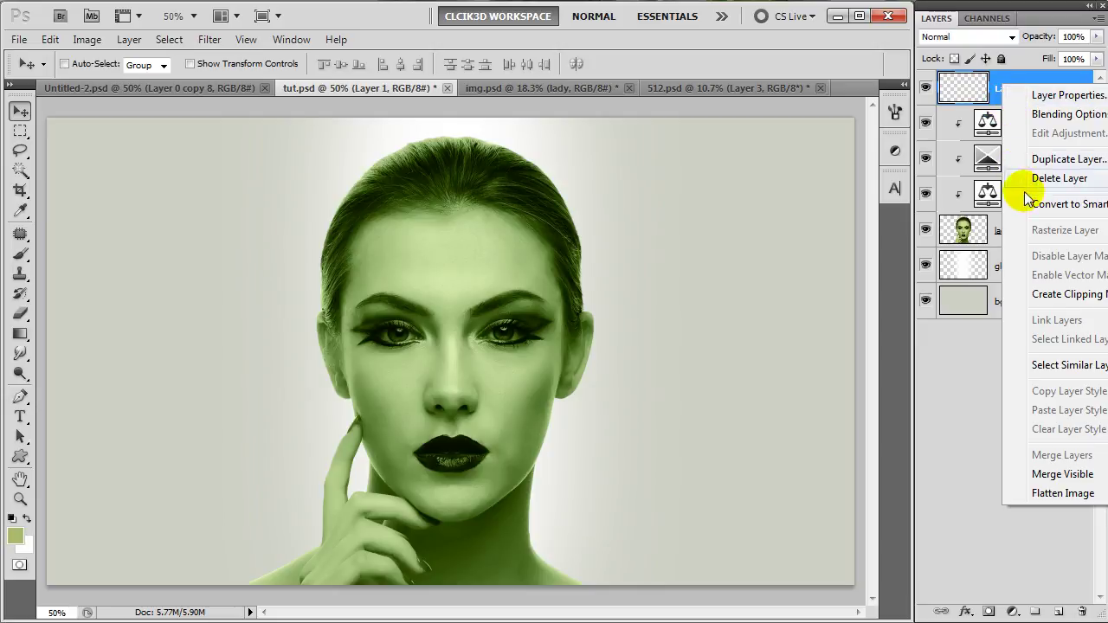
{"action": "left_click", "coordinate": [1042, 297]}
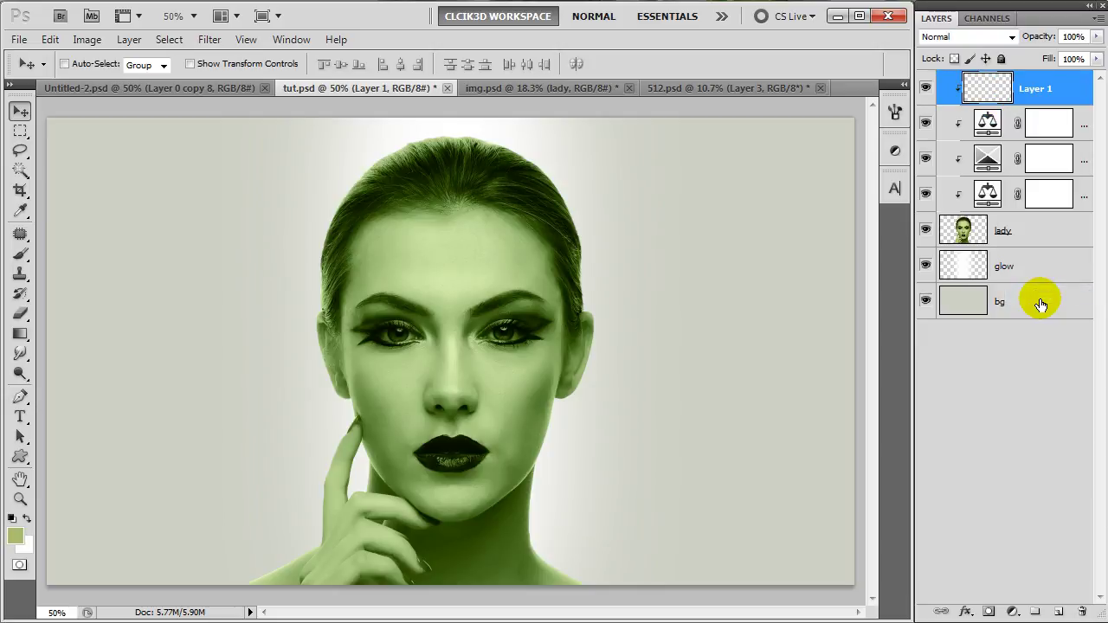
{"action": "double_click", "coordinate": [1030, 90]}
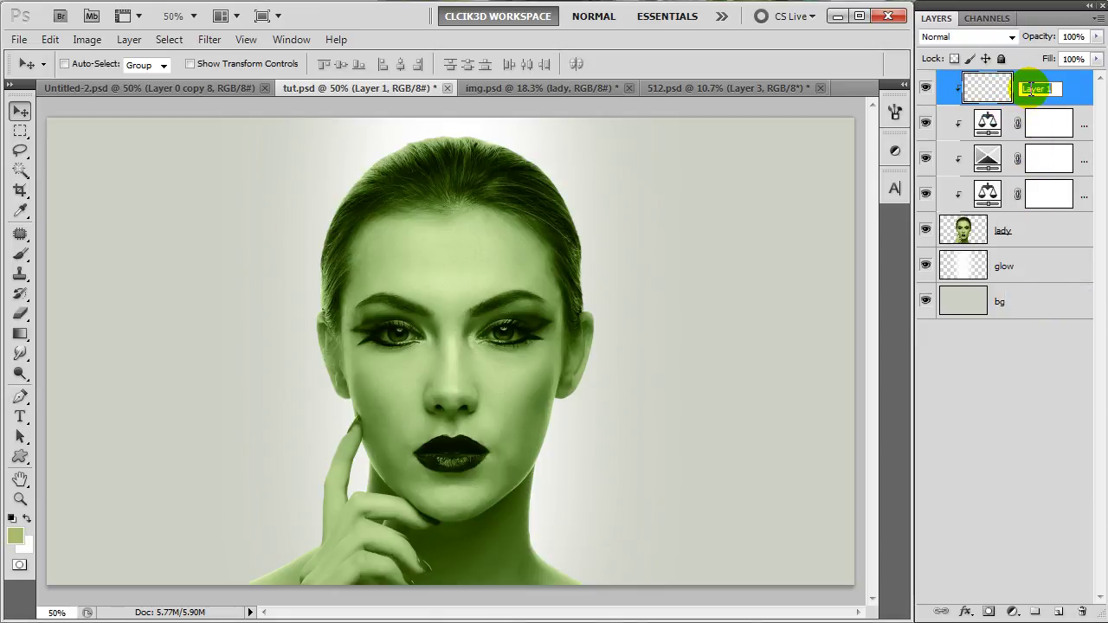
{"action": "type", "text": "gl"}
{"action": "type", "text": "ow"}
{"action": "left_click", "coordinate": [1065, 98]}
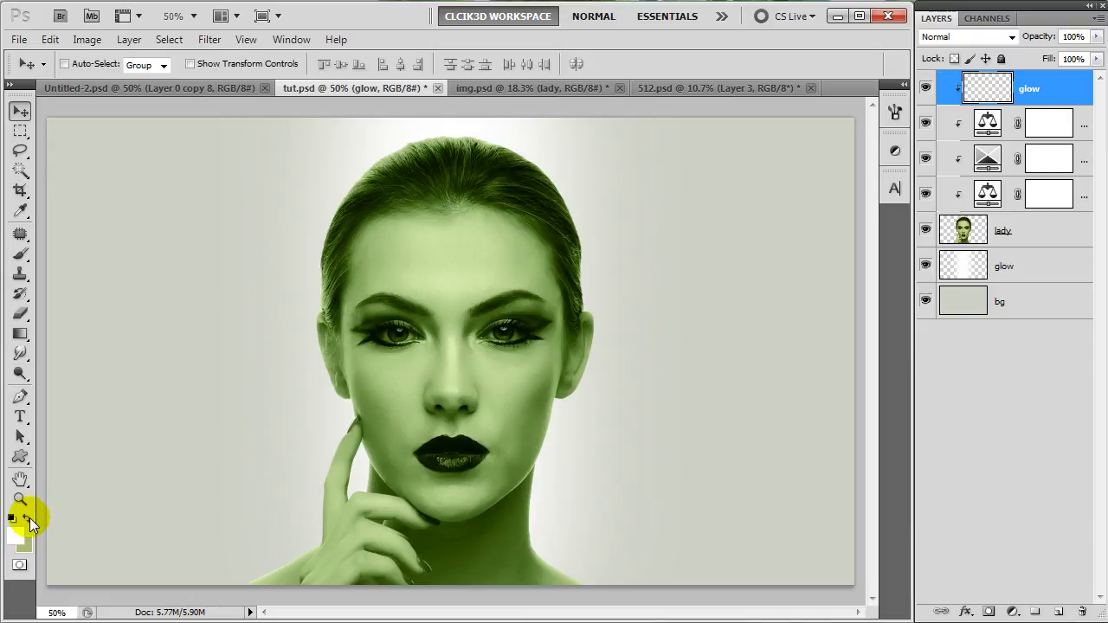
Paint soft white glow along the hair, face, neck and hand with a 250 px brush
{"action": "left_click", "coordinate": [22, 256]}
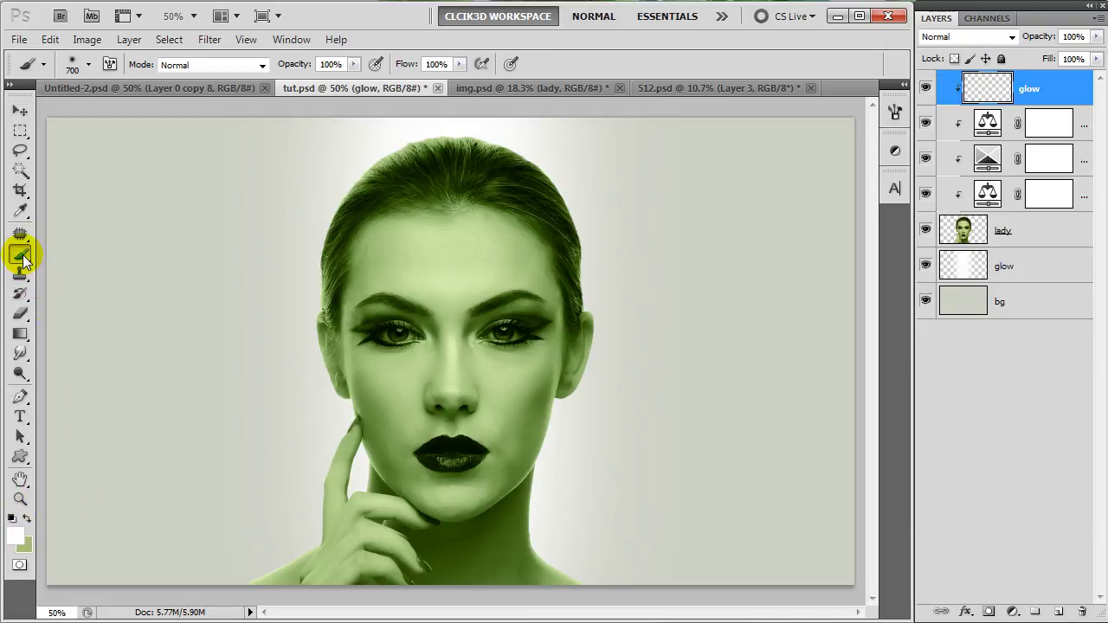
{"action": "key", "text": "bracketleft"}
{"action": "key", "text": "bracketleft"}
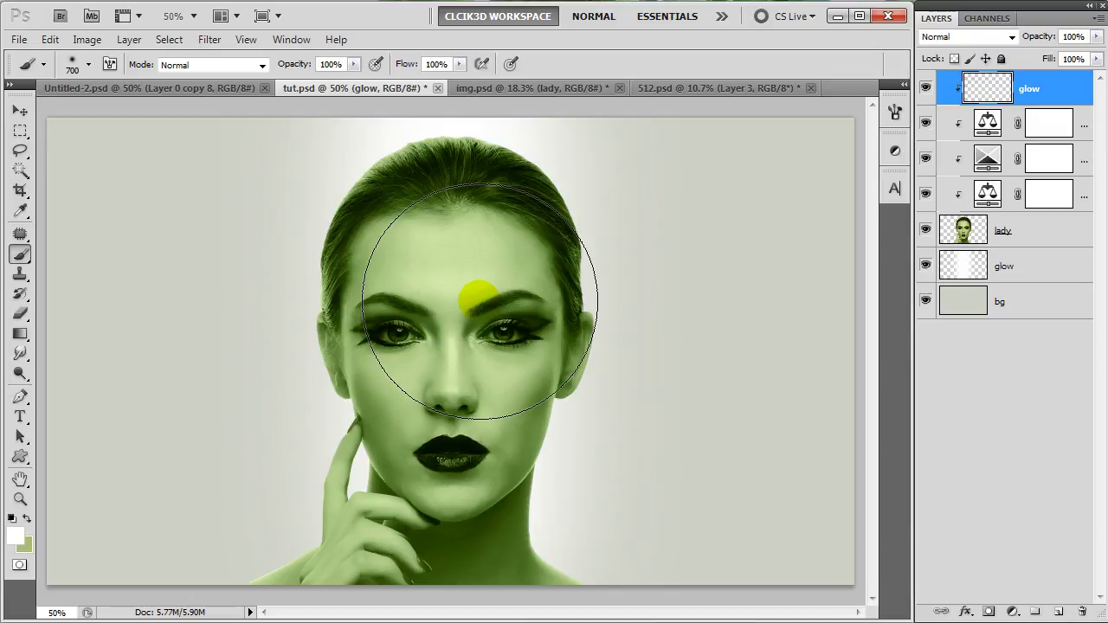
{"action": "key", "text": "bracketleft"}
{"action": "key", "text": "bracketleft"}
{"action": "key", "text": "bracketleft"}
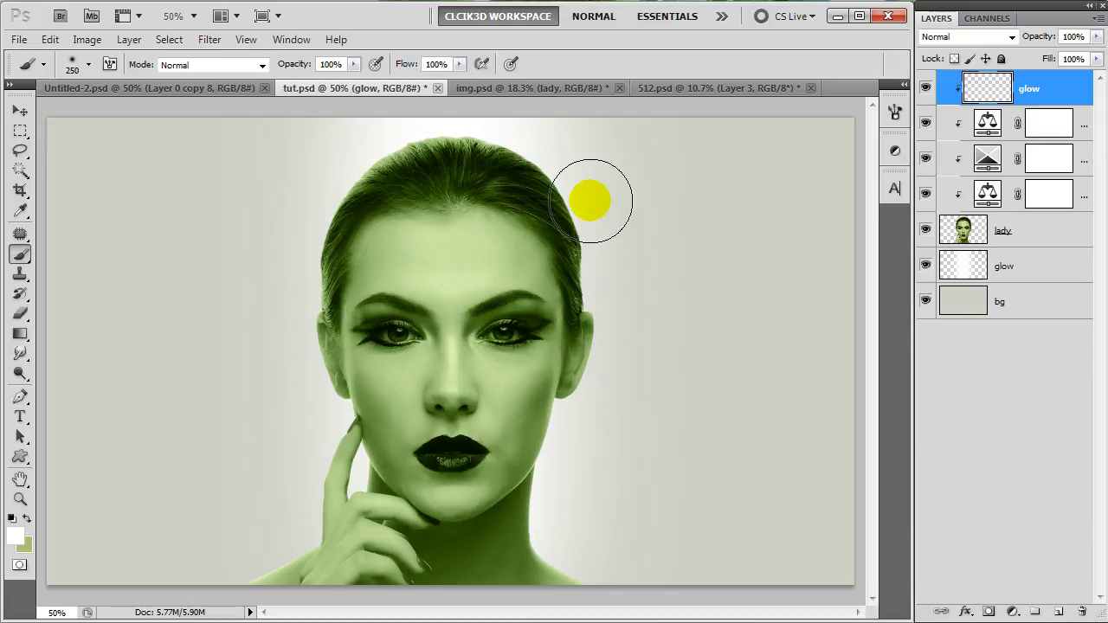
{"action": "left_click_drag", "start_coordinate": [592, 212], "coordinate": [574, 462]}
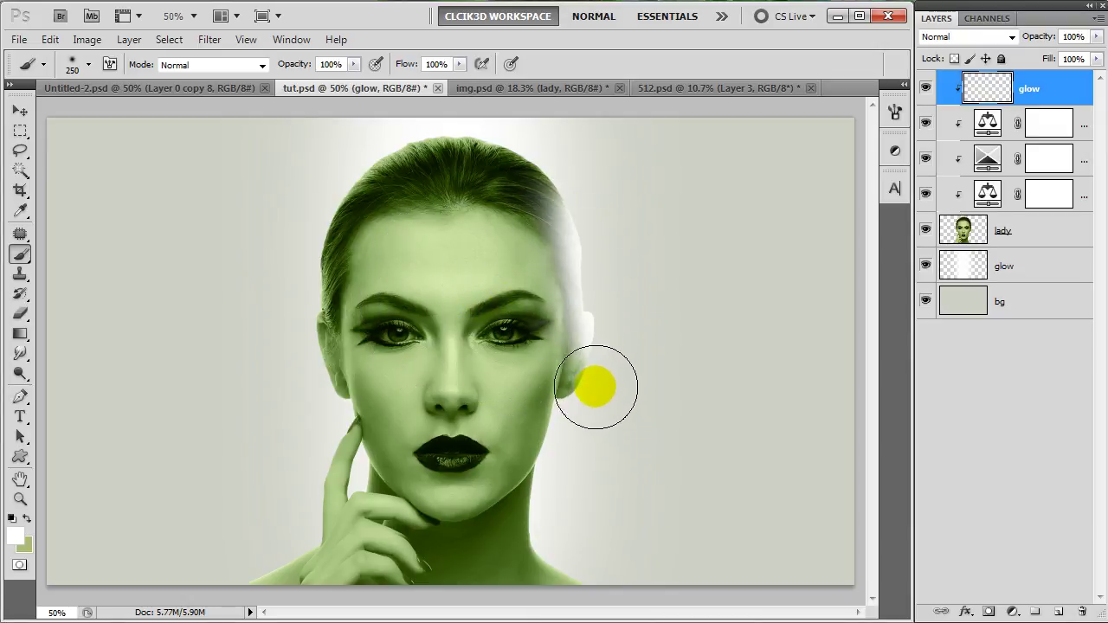
{"action": "left_click_drag", "start_coordinate": [573, 462], "coordinate": [667, 594]}
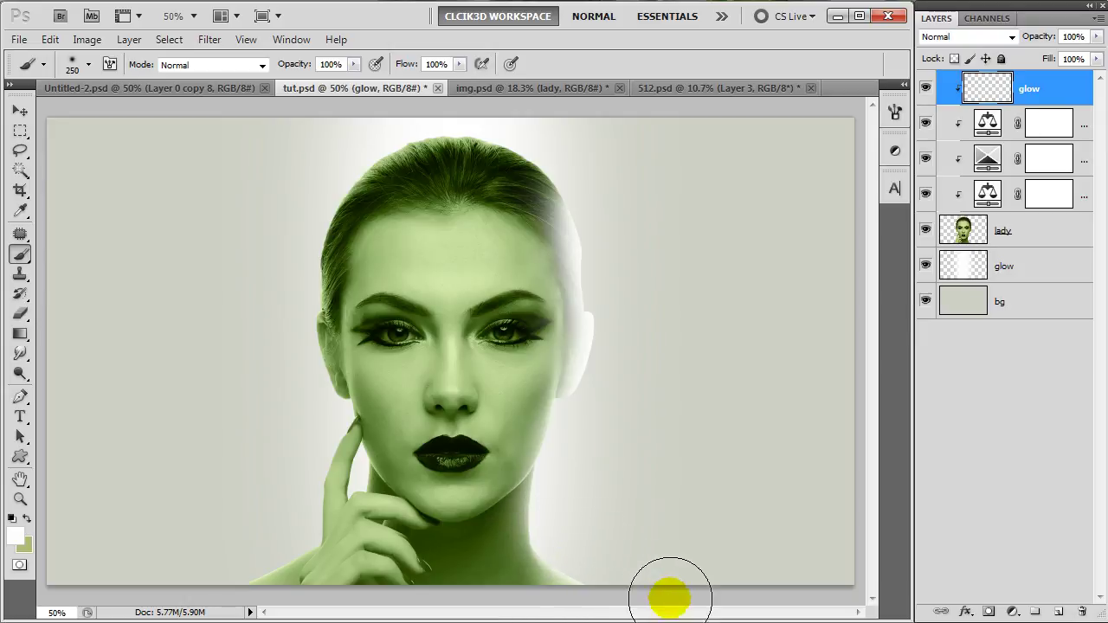
{"action": "left_click_drag", "start_coordinate": [302, 179], "coordinate": [299, 412]}
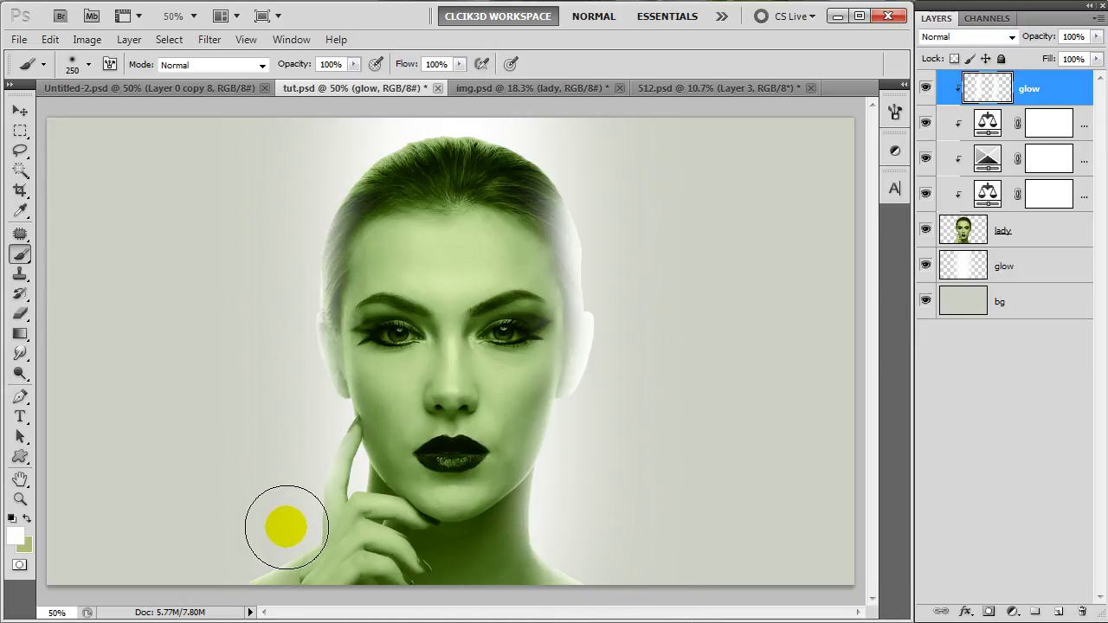
{"action": "left_click_drag", "start_coordinate": [299, 412], "coordinate": [286, 572]}
{"action": "left_click_drag", "start_coordinate": [324, 161], "coordinate": [286, 242]}
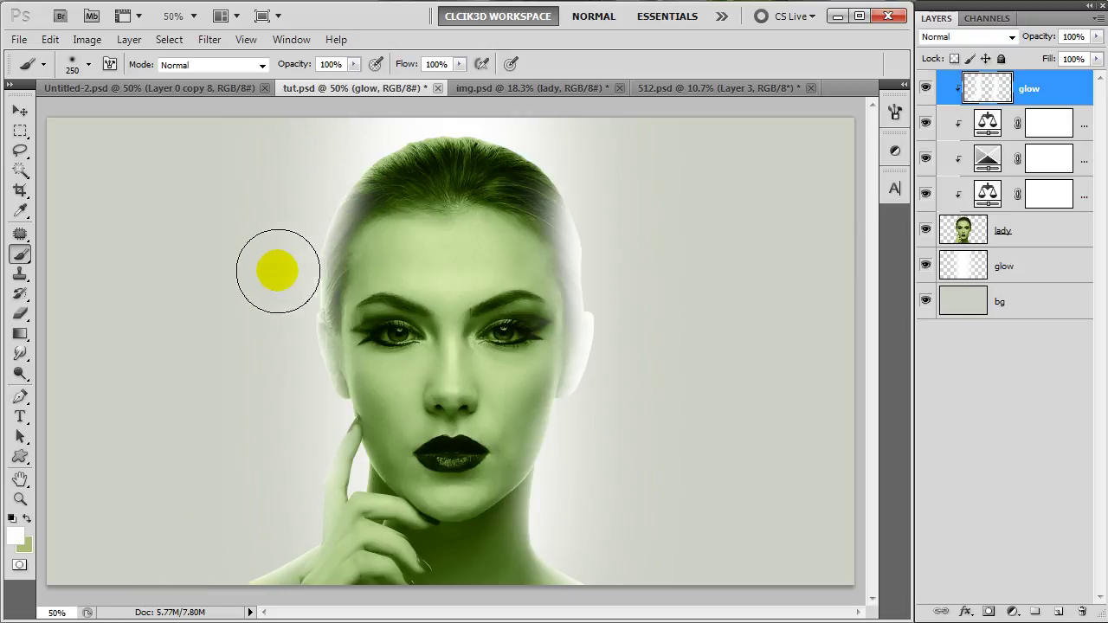
Lower the top glow layer's opacity to 65%, then select the lower glow layer
{"action": "left_click", "coordinate": [1096, 36]}
{"action": "left_click_drag", "start_coordinate": [1093, 57], "coordinate": [1067, 58]}
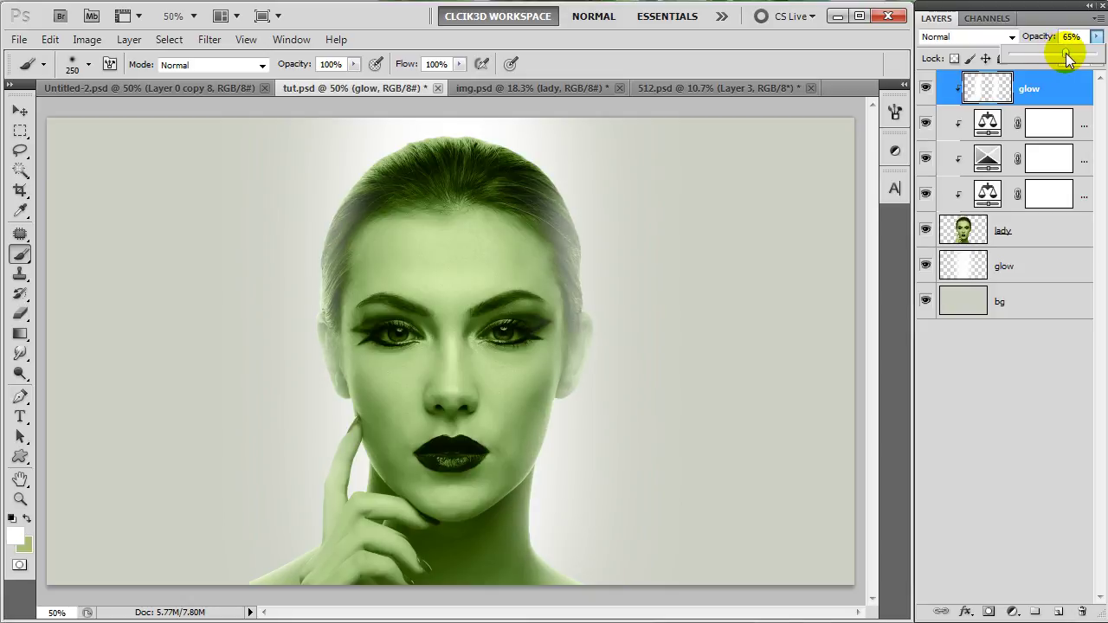
{"action": "left_click", "coordinate": [1008, 261]}
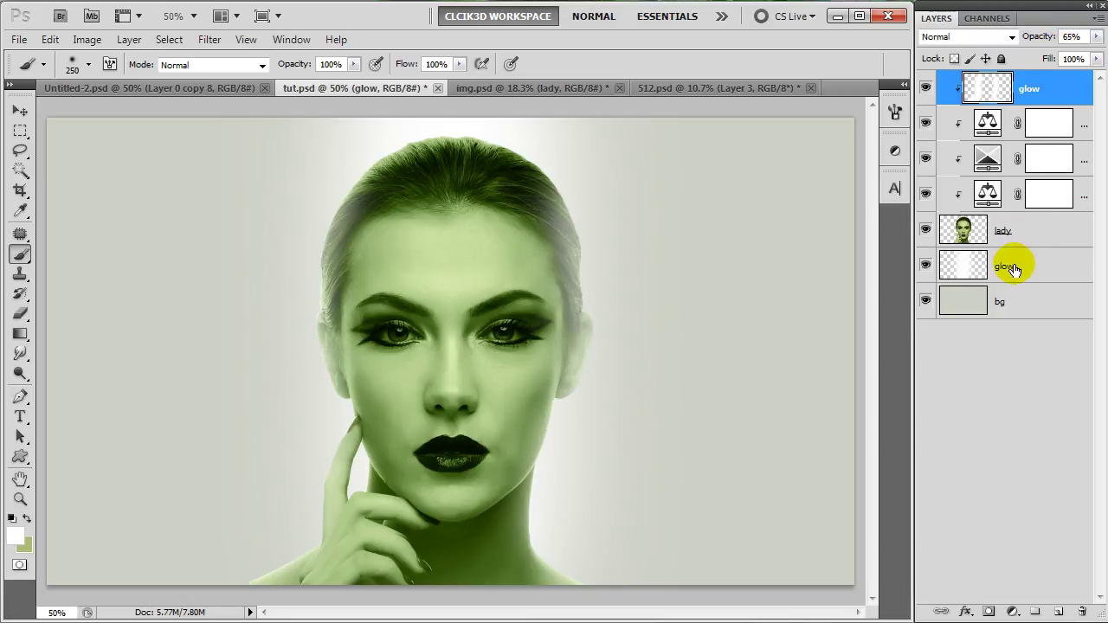
{"action": "left_click", "coordinate": [1006, 266]}
Free-transform the lower glow layer to about 125% width, then reselect the top glow layer
{"action": "key", "text": "v"}
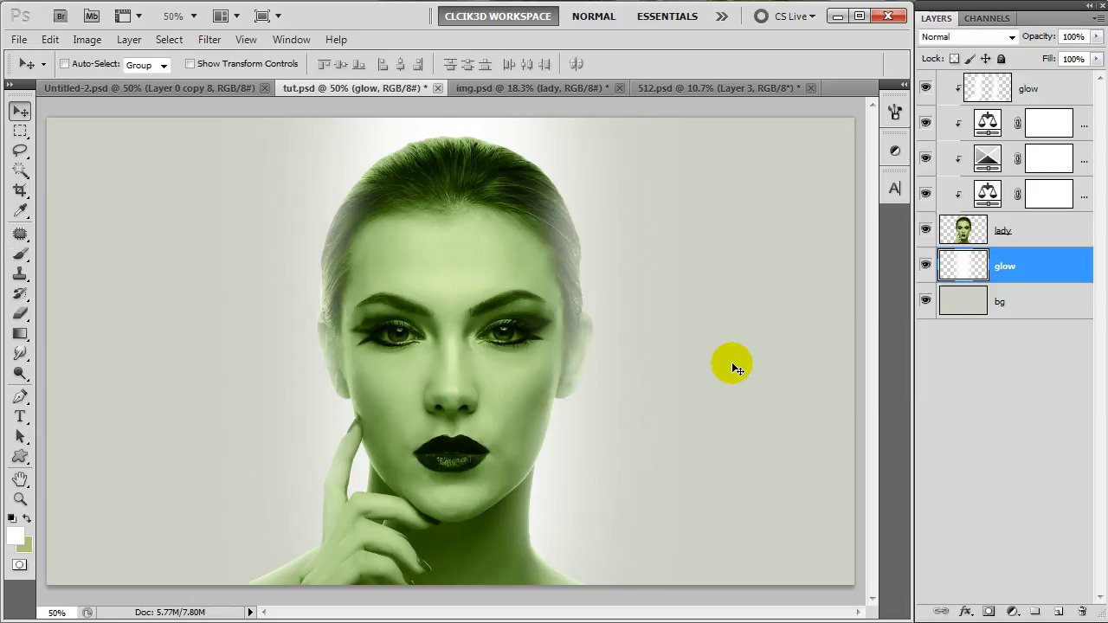
{"action": "key", "text": "ctrl+t"}
{"action": "left_click_drag", "start_coordinate": [700, 352], "coordinate": [763, 350]}
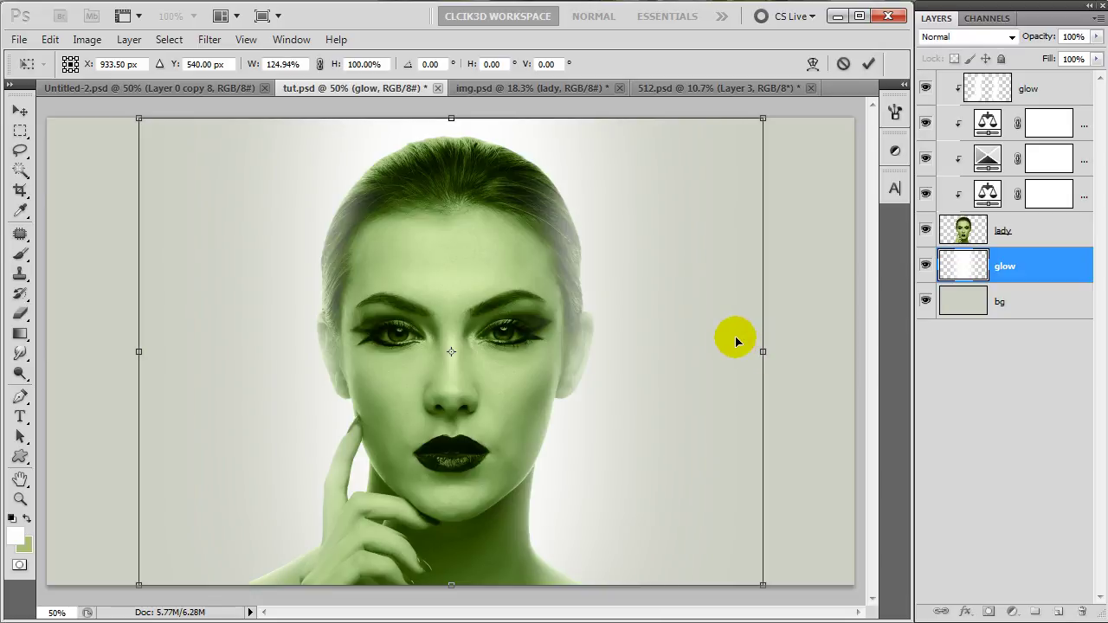
{"action": "key", "text": "Return"}
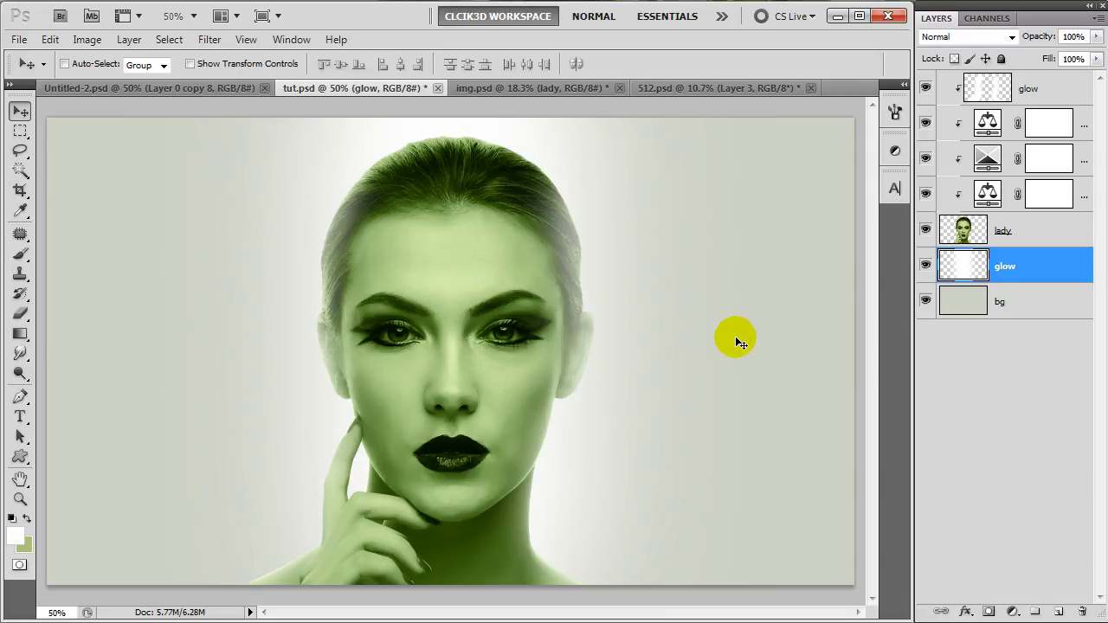
{"action": "left_click", "coordinate": [1042, 101]}
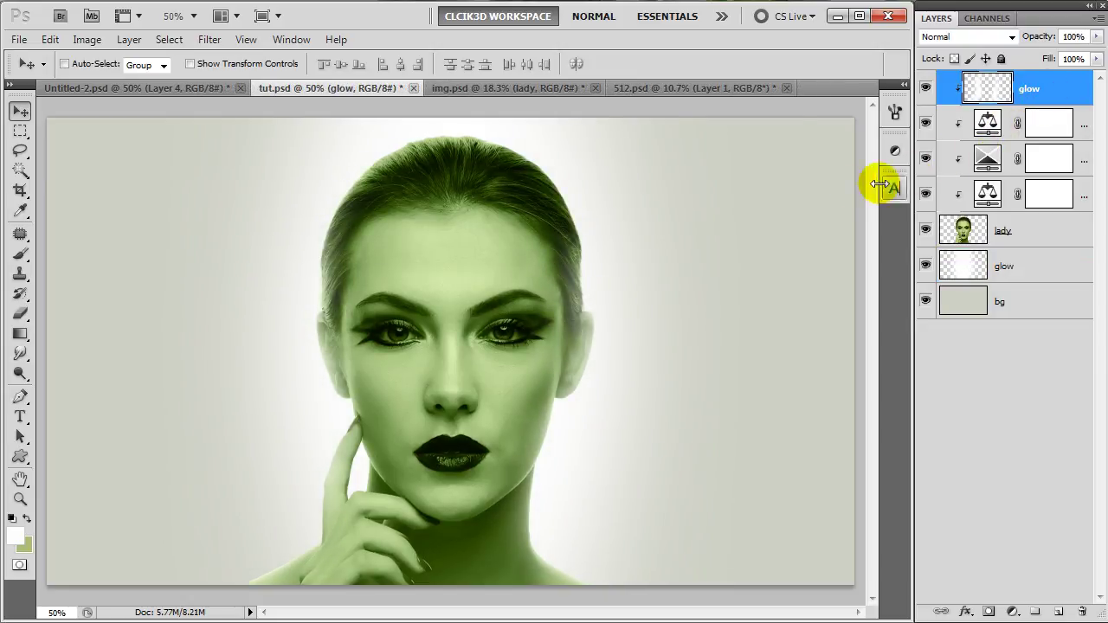
{"action": "left_click", "coordinate": [656, 88]}
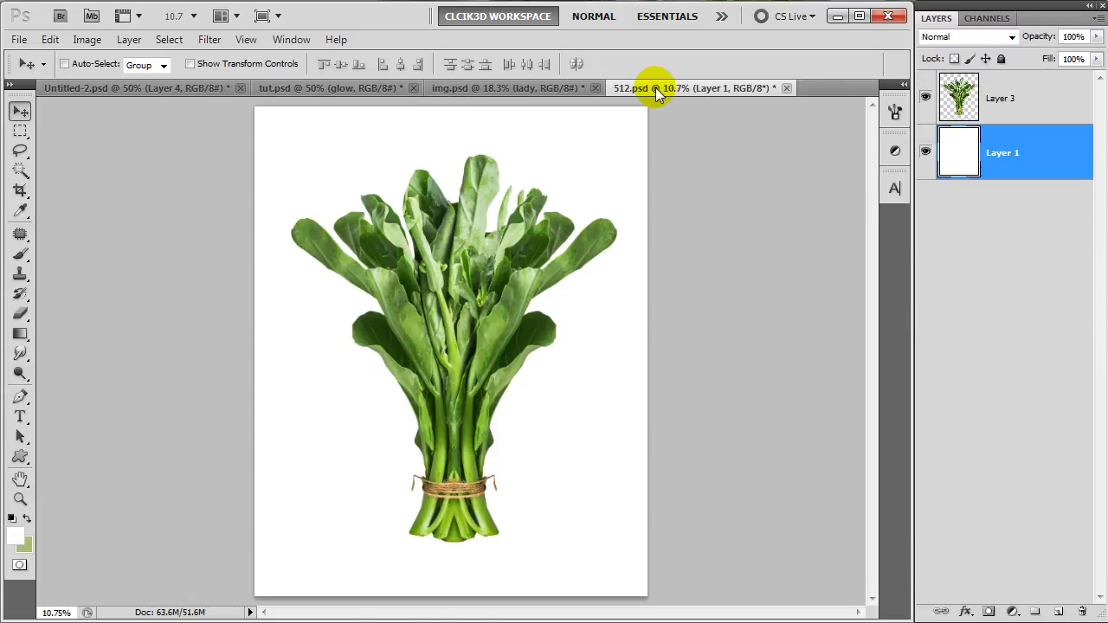
Paste the leafy-greens bunch from 512.psd into tut.psd and rename the new layer 'veg'
{"action": "left_click", "coordinate": [926, 100], "text": "alt"}
{"action": "left_click", "coordinate": [926, 101], "text": "alt"}
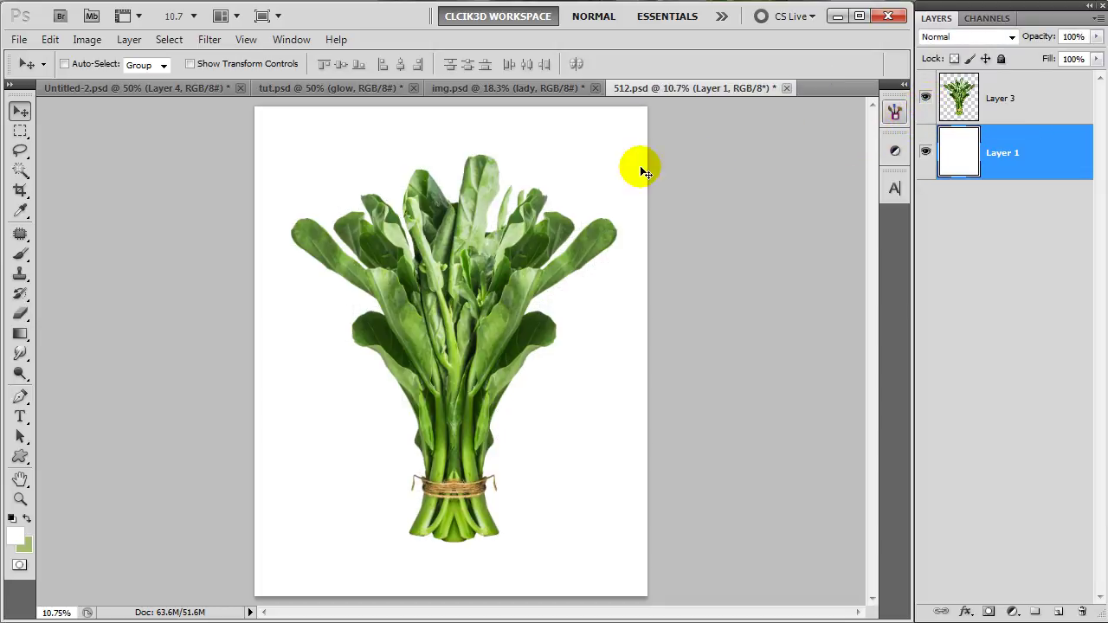
{"action": "left_click", "coordinate": [375, 88]}
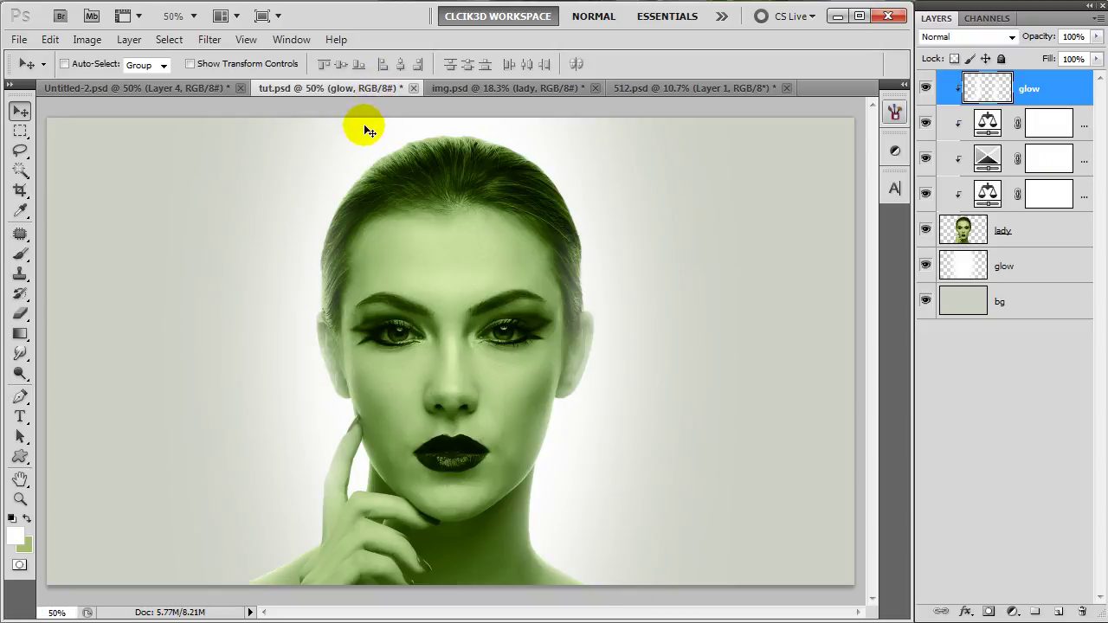
{"action": "key", "text": "ctrl+v"}
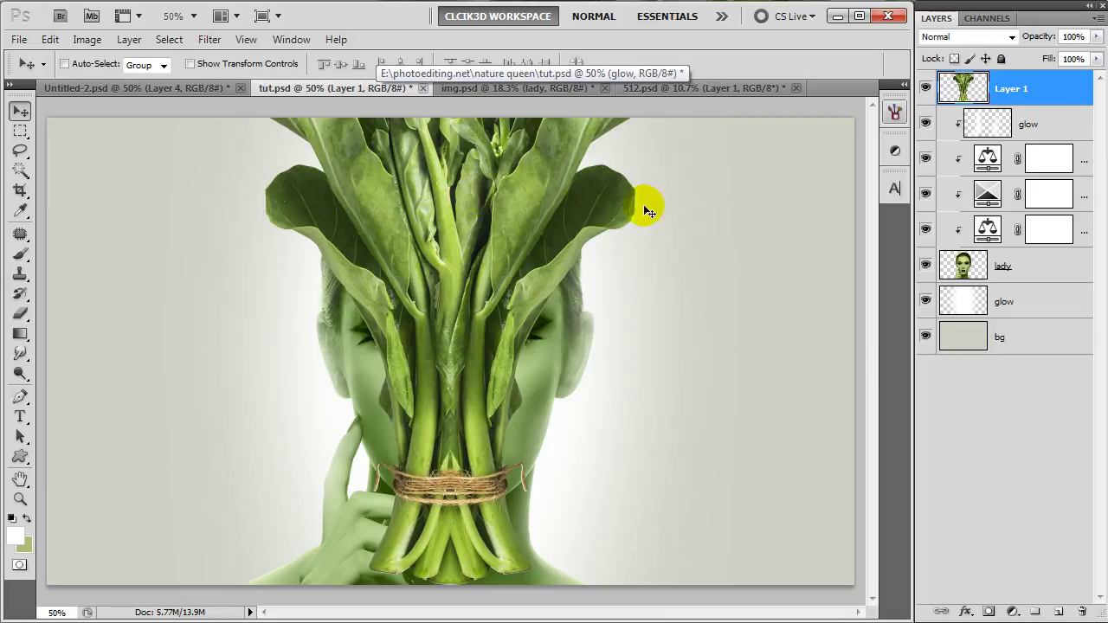
{"action": "left_click", "coordinate": [1010, 98]}
{"action": "double_click", "coordinate": [1011, 89]}
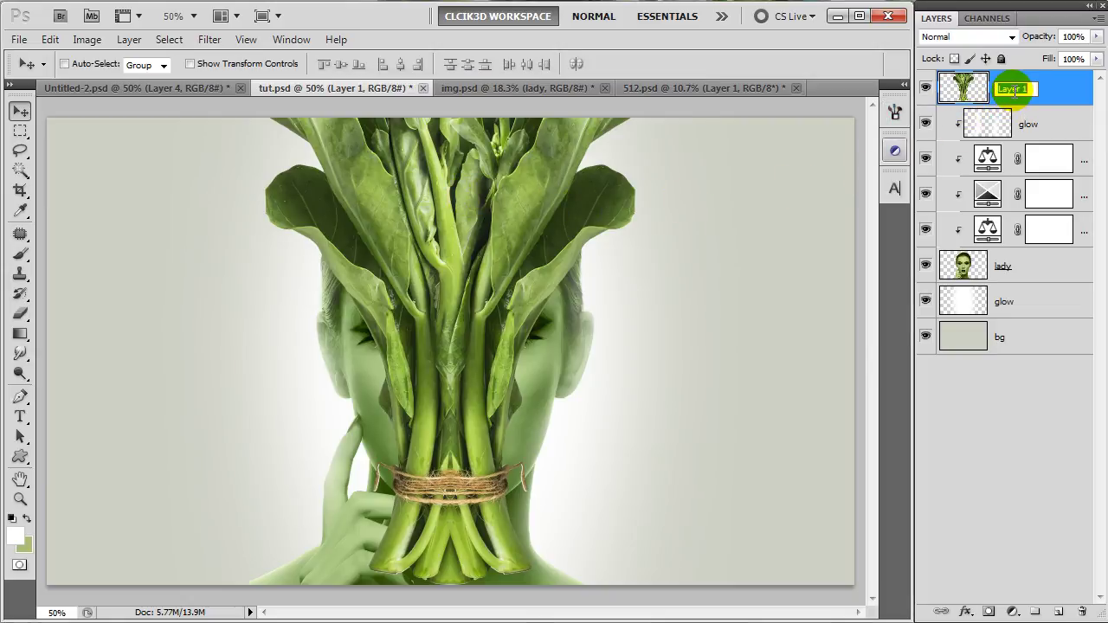
{"action": "type", "text": "veg"}
{"action": "key", "text": "Return"}
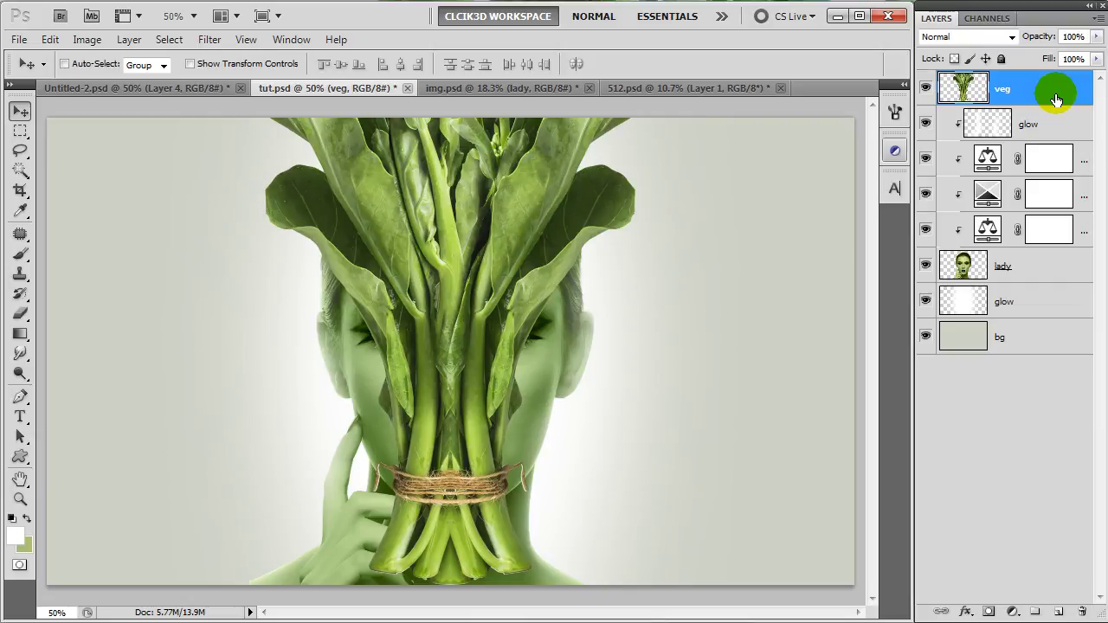
{"action": "left_click", "coordinate": [1014, 612]}
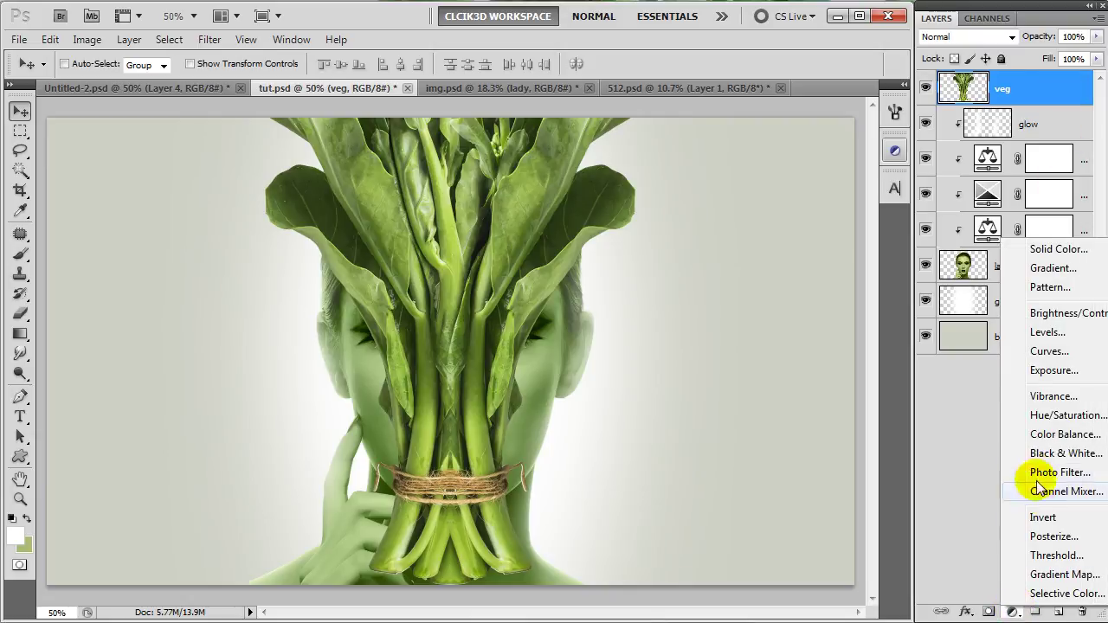
Add a Color Balance clipped to veg with midtones Cyan/Red -5 and Magenta/Green 25
{"action": "left_click", "coordinate": [1045, 442]}
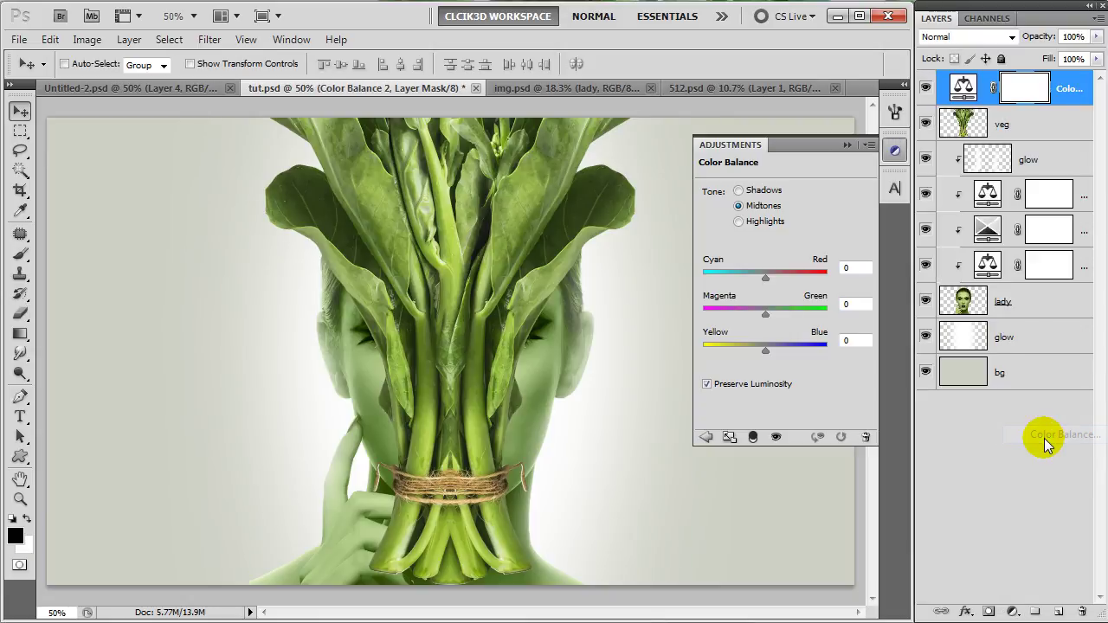
{"action": "left_click", "coordinate": [754, 437]}
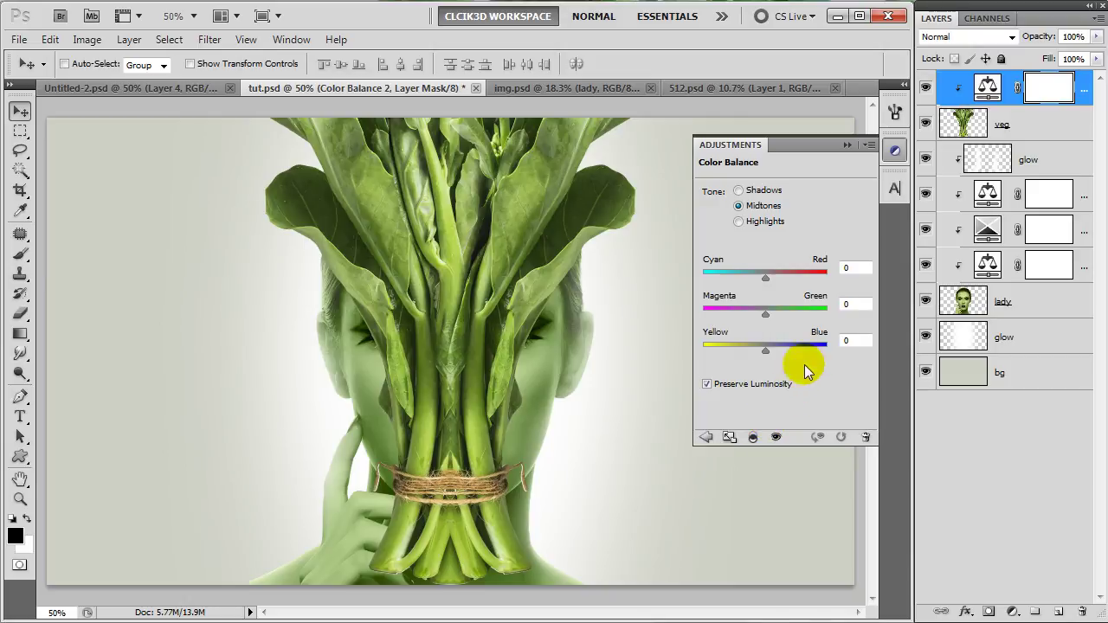
{"action": "left_click", "coordinate": [844, 267]}
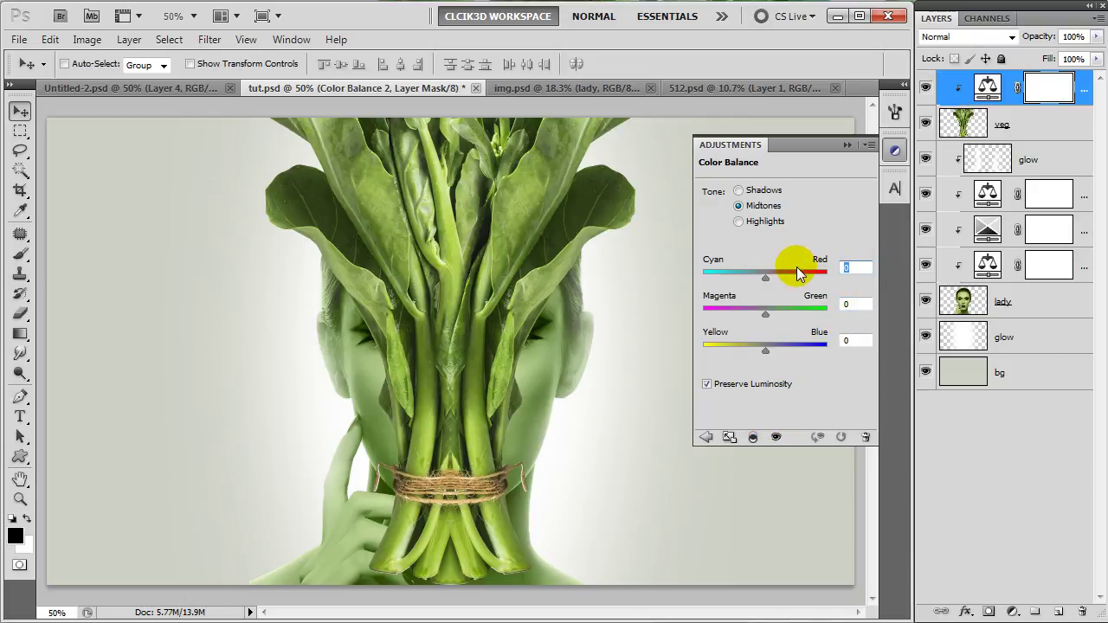
{"action": "type", "text": "-5"}
{"action": "key", "text": "Tab"}
{"action": "type", "text": "2"}
{"action": "type", "text": "5"}
Enter the next Color Balance values 5 and 3, with Yellow/Blue 3
{"action": "type", "text": "3"}
{"action": "key", "text": "Tab"}
{"action": "type", "text": "5"}
{"action": "key", "text": "Tab"}
{"action": "type", "text": "3"}
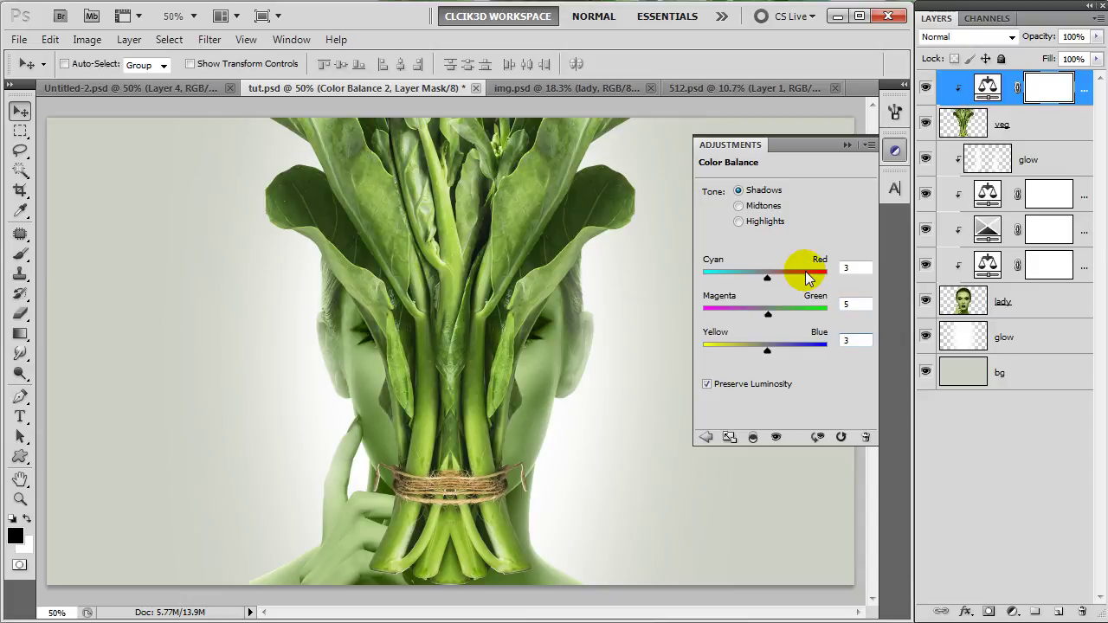
Set the highlights to Cyan/Red 1 and Yellow/Blue 19, then close the Adjustments panel
{"action": "left_click", "coordinate": [861, 268]}
{"action": "type", "text": "1"}
{"action": "key", "text": "Tab"}
{"action": "key", "text": "Tab"}
{"action": "type", "text": "19"}
{"action": "left_click", "coordinate": [847, 146]}
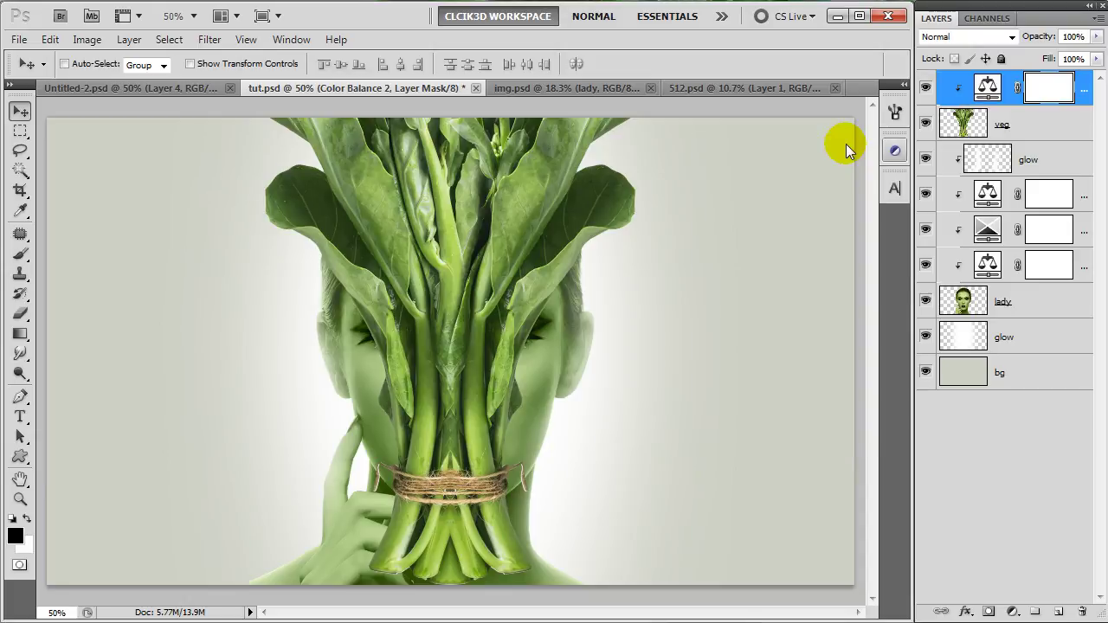
{"action": "left_click", "coordinate": [1024, 128]}
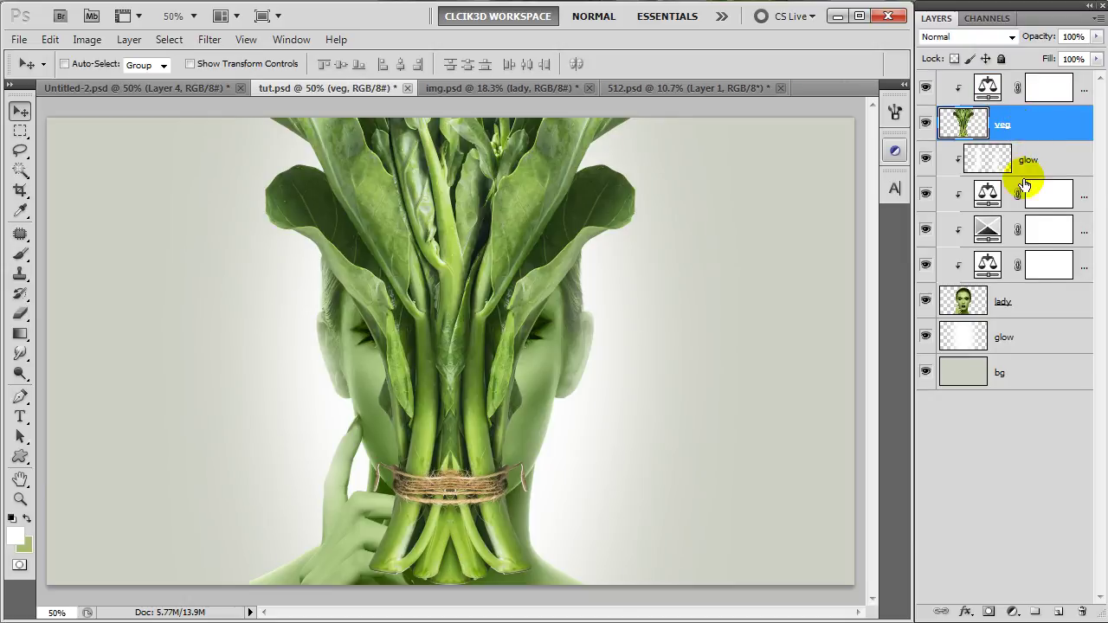
Add a mask to veg and paint black with a soft brush to reveal hand, chin and lips
{"action": "left_click", "coordinate": [990, 612]}
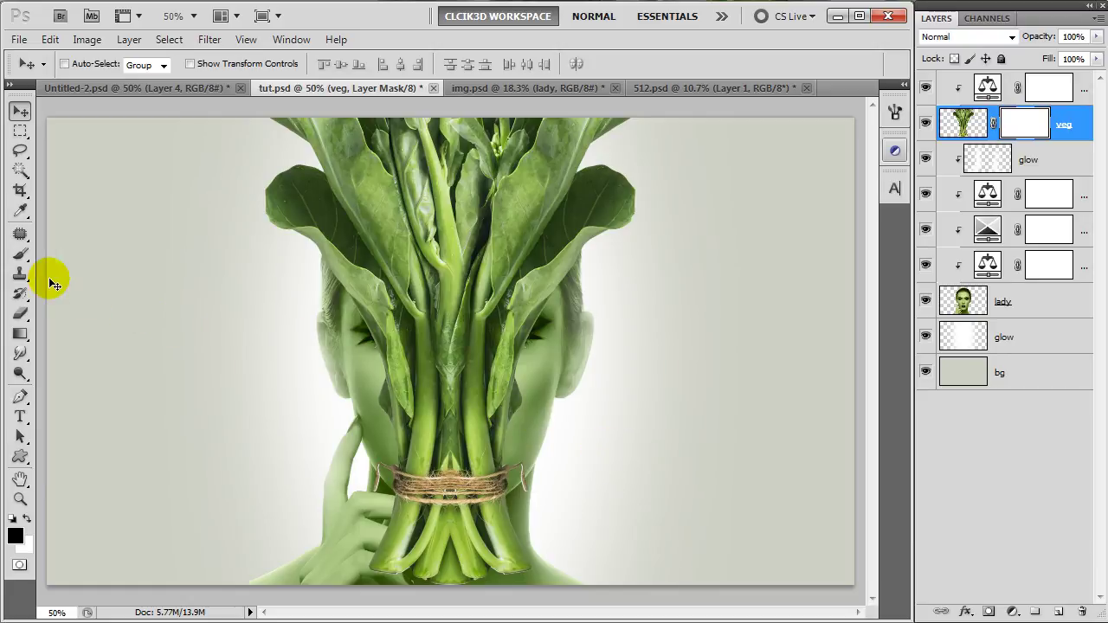
{"action": "left_click", "coordinate": [20, 257]}
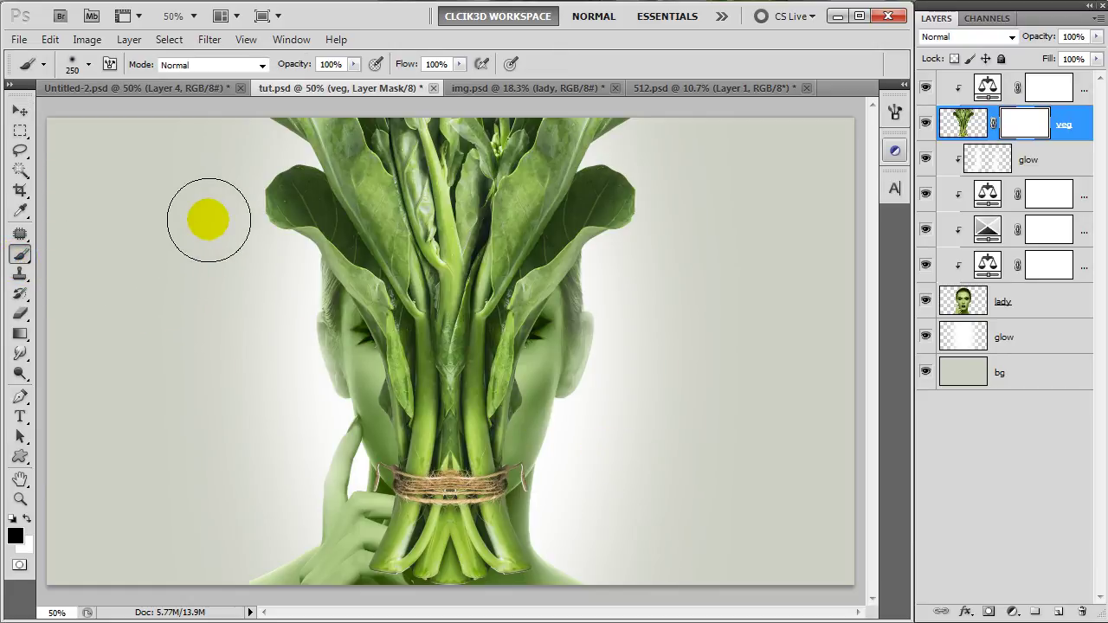
{"action": "right_click", "coordinate": [209, 220]}
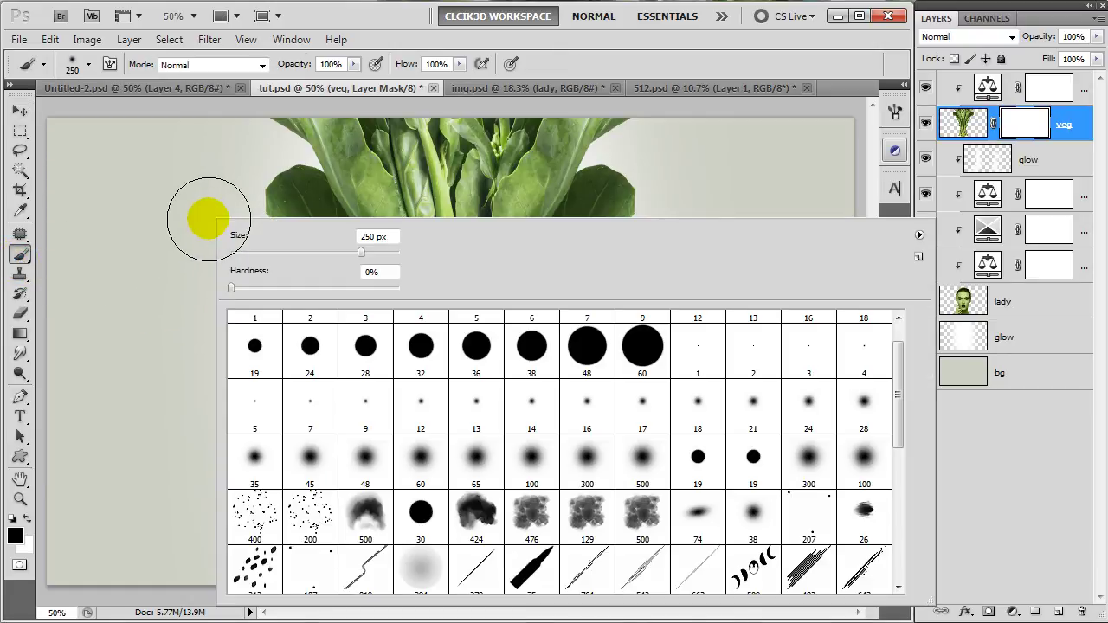
{"action": "double_click", "coordinate": [643, 471]}
{"action": "key", "text": "bracketleft"}
{"action": "key", "text": "bracketleft"}
{"action": "key", "text": "bracketleft"}
{"action": "mouse_move", "coordinate": [383, 564]}
{"action": "left_mouse_down"}
{"action": "mouse_move", "coordinate": [526, 520]}
{"action": "mouse_move", "coordinate": [390, 482]}
{"action": "mouse_move", "coordinate": [517, 424]}
{"action": "mouse_move", "coordinate": [376, 395]}
{"action": "left_mouse_up"}
{"action": "key", "text": "bracketleft"}
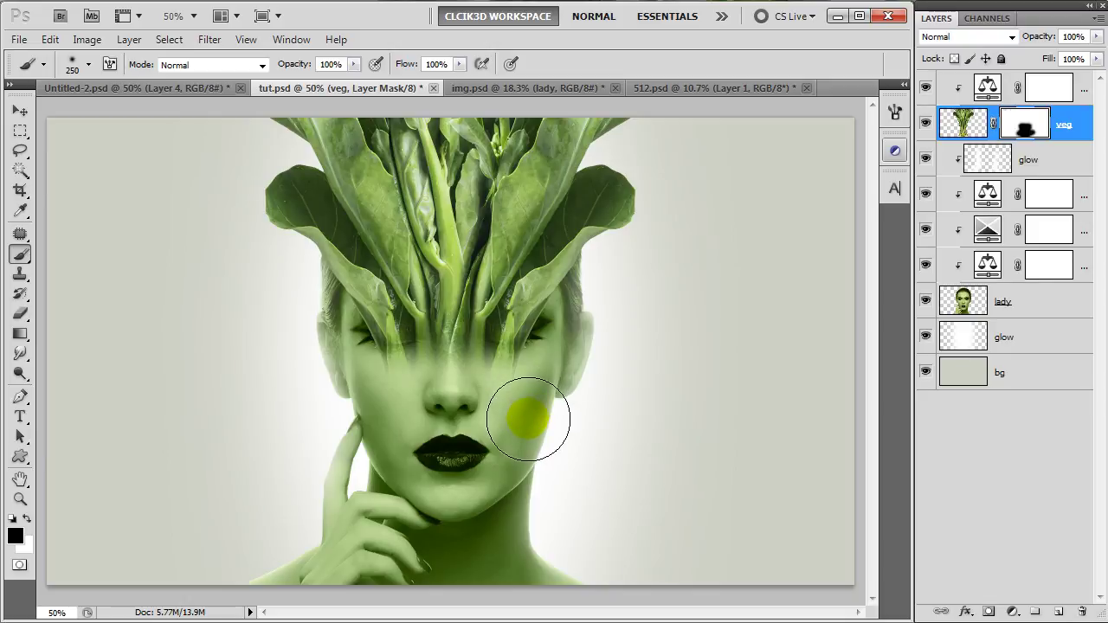
{"action": "key", "text": "bracketleft"}
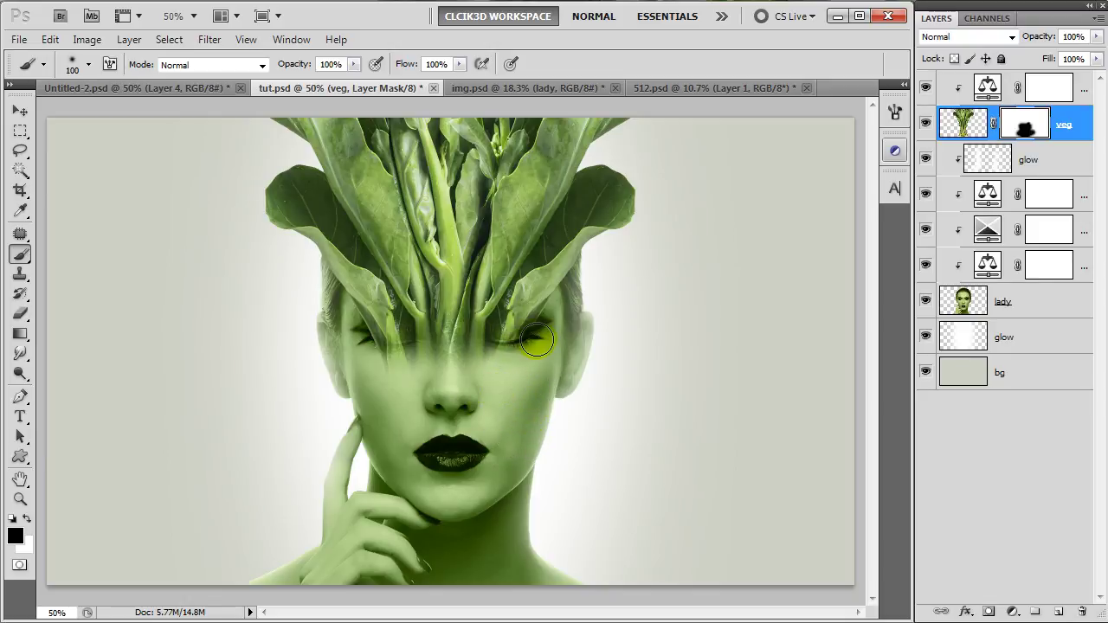
Mask away the leaves covering both eyes
{"action": "mouse_move", "coordinate": [504, 346]}
{"action": "left_mouse_down"}
{"action": "mouse_move", "coordinate": [507, 326]}
{"action": "mouse_move", "coordinate": [561, 321]}
{"action": "mouse_move", "coordinate": [537, 340]}
{"action": "left_mouse_up"}
{"action": "mouse_move", "coordinate": [322, 371]}
{"action": "left_mouse_down"}
{"action": "mouse_move", "coordinate": [360, 350]}
{"action": "mouse_move", "coordinate": [383, 353]}
{"action": "mouse_move", "coordinate": [346, 329]}
{"action": "mouse_move", "coordinate": [403, 333]}
{"action": "mouse_move", "coordinate": [390, 333]}
{"action": "mouse_move", "coordinate": [416, 366]}
{"action": "mouse_move", "coordinate": [382, 347]}
{"action": "left_mouse_up"}
{"action": "key", "text": "bracketright"}
{"action": "key", "text": "bracketright"}
{"action": "key", "text": "bracketright"}
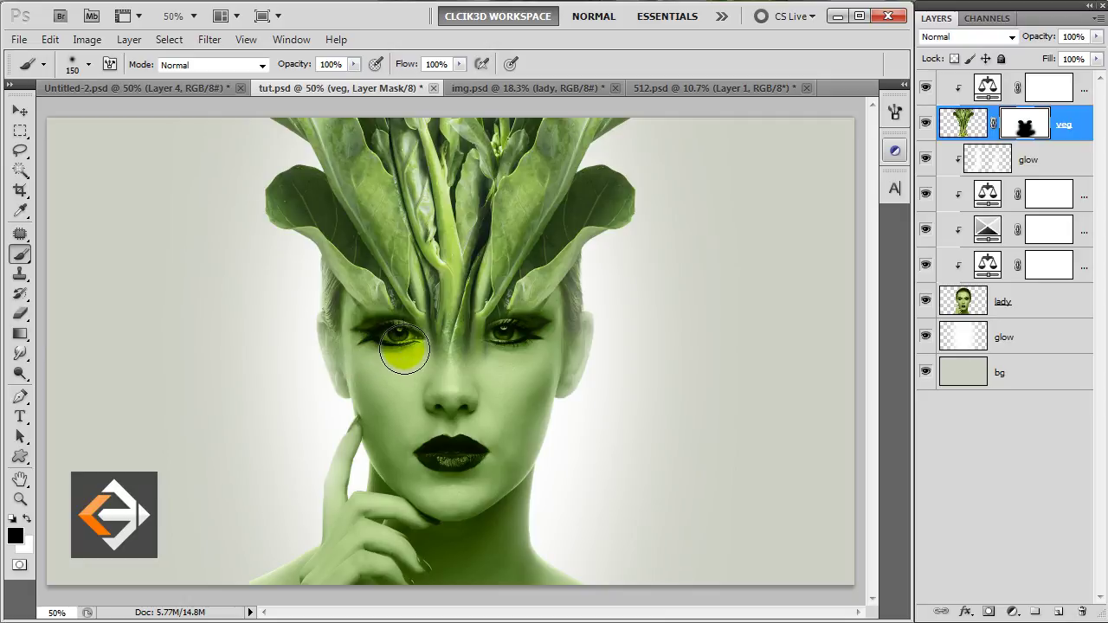
{"action": "mouse_move", "coordinate": [400, 346]}
{"action": "left_mouse_down"}
{"action": "mouse_move", "coordinate": [377, 353]}
{"action": "mouse_move", "coordinate": [384, 363]}
{"action": "left_mouse_up"}
{"action": "mouse_move", "coordinate": [524, 374]}
{"action": "left_mouse_down"}
{"action": "mouse_move", "coordinate": [517, 340]}
{"action": "mouse_move", "coordinate": [502, 363]}
{"action": "mouse_move", "coordinate": [503, 352]}
{"action": "left_mouse_up"}
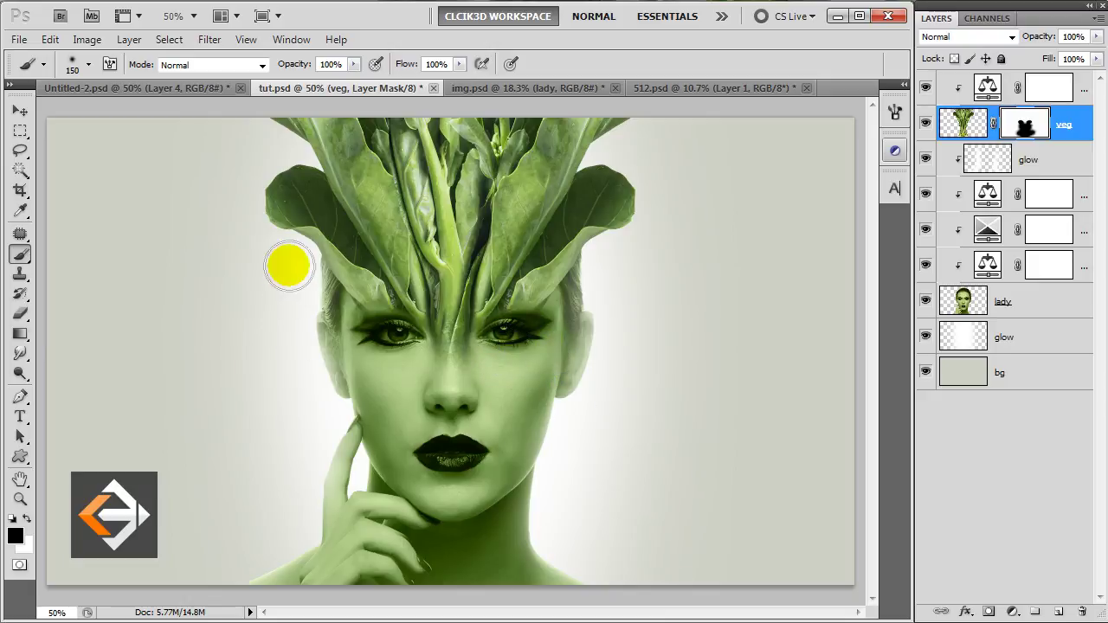
At 21% brush flow, fade the leaves around both eyes and eyebrows
{"action": "left_click", "coordinate": [460, 66]}
{"action": "left_click_drag", "start_coordinate": [402, 82], "coordinate": [389, 82]}
{"action": "left_click_drag", "start_coordinate": [519, 331], "coordinate": [502, 324]}
{"action": "key", "text": "bracketleft"}
{"action": "mouse_move", "coordinate": [502, 312]}
{"action": "left_mouse_down"}
{"action": "mouse_move", "coordinate": [547, 314]}
{"action": "mouse_move", "coordinate": [527, 311]}
{"action": "left_mouse_up"}
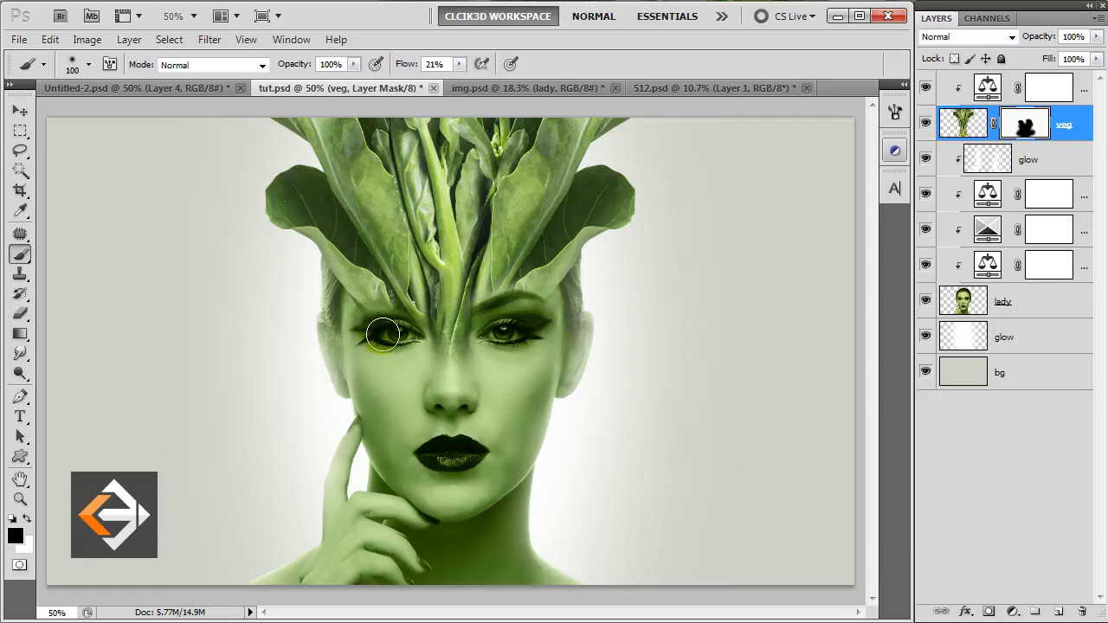
{"action": "mouse_move", "coordinate": [382, 334]}
{"action": "left_mouse_down"}
{"action": "mouse_move", "coordinate": [425, 321]}
{"action": "mouse_move", "coordinate": [379, 313]}
{"action": "mouse_move", "coordinate": [421, 341]}
{"action": "mouse_move", "coordinate": [420, 355]}
{"action": "mouse_move", "coordinate": [396, 317]}
{"action": "mouse_move", "coordinate": [425, 321]}
{"action": "left_mouse_up"}
{"action": "key", "text": "bracketleft"}
{"action": "key", "text": "bracketleft"}
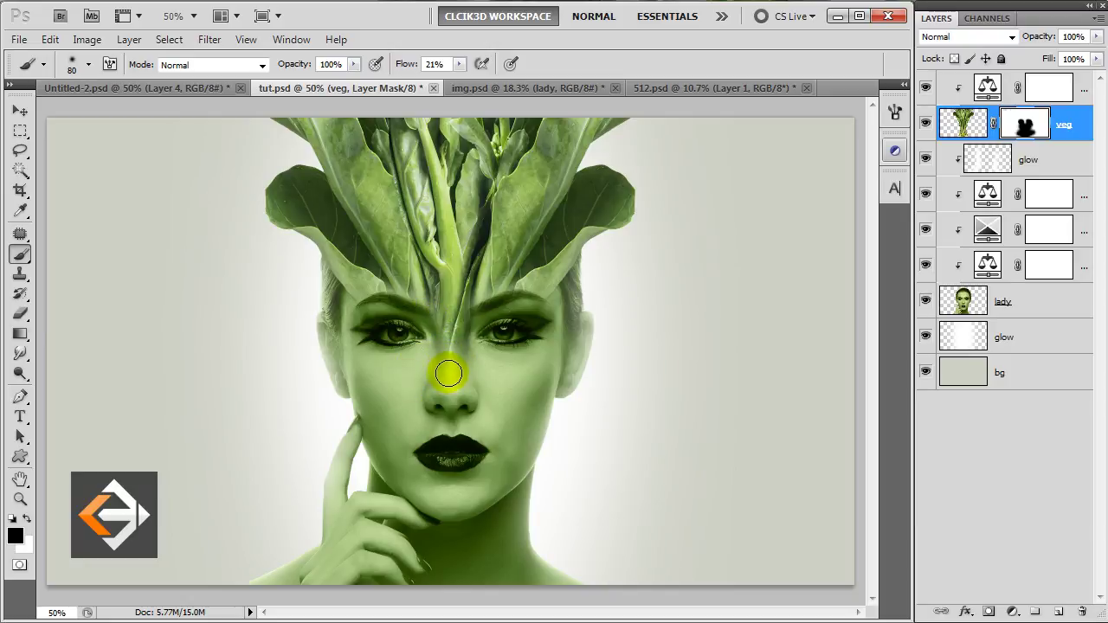
Paint white to restore the leaf stem between the brows and the leaf beside the nose
{"action": "key", "text": "x"}
{"action": "mouse_move", "coordinate": [451, 372]}
{"action": "left_mouse_down"}
{"action": "mouse_move", "coordinate": [450, 384]}
{"action": "mouse_move", "coordinate": [446, 337]}
{"action": "left_mouse_up"}
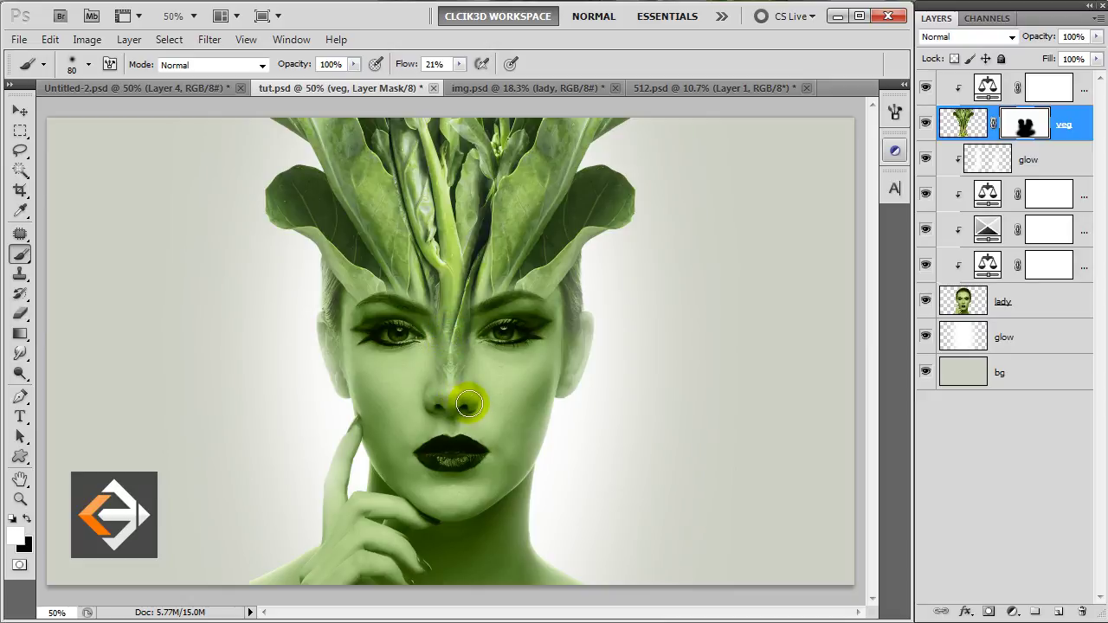
{"action": "key", "text": "bracketright"}
{"action": "key", "text": "bracketright"}
{"action": "key", "text": "bracketright"}
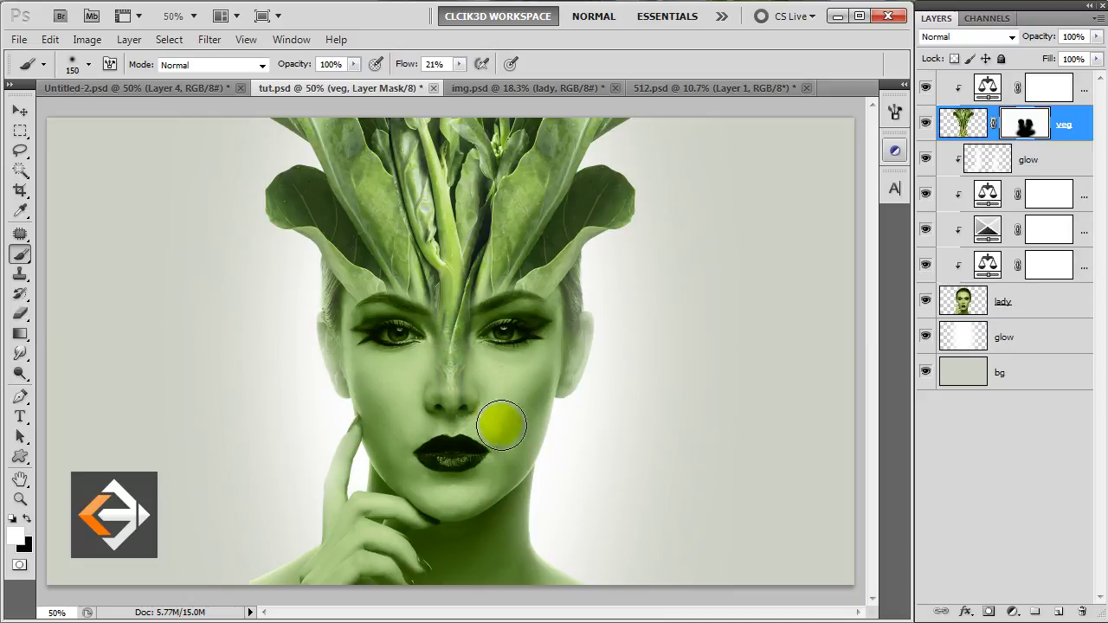
{"action": "mouse_move", "coordinate": [488, 429]}
{"action": "left_mouse_down"}
{"action": "mouse_move", "coordinate": [458, 408]}
{"action": "mouse_move", "coordinate": [489, 450]}
{"action": "mouse_move", "coordinate": [494, 366]}
{"action": "mouse_move", "coordinate": [498, 444]}
{"action": "mouse_move", "coordinate": [443, 414]}
{"action": "mouse_move", "coordinate": [470, 408]}
{"action": "mouse_move", "coordinate": [484, 371]}
{"action": "mouse_move", "coordinate": [417, 408]}
{"action": "mouse_move", "coordinate": [413, 366]}
{"action": "mouse_move", "coordinate": [403, 376]}
{"action": "mouse_move", "coordinate": [479, 421]}
{"action": "mouse_move", "coordinate": [511, 421]}
{"action": "mouse_move", "coordinate": [495, 404]}
{"action": "mouse_move", "coordinate": [401, 396]}
{"action": "mouse_move", "coordinate": [477, 377]}
{"action": "left_mouse_up"}
{"action": "key", "text": "x"}
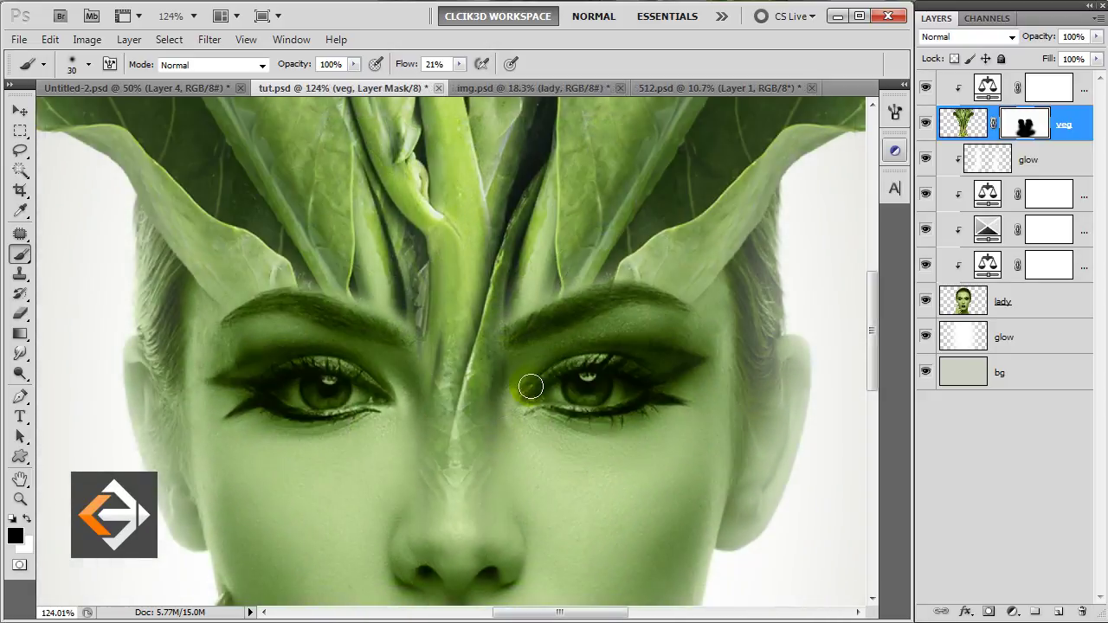
Hide leaves around the nose bridge, then switch to a 28 px hard round brush
{"action": "key", "text": "bracketright"}
{"action": "mouse_move", "coordinate": [522, 377]}
{"action": "left_mouse_down"}
{"action": "mouse_move", "coordinate": [518, 440]}
{"action": "mouse_move", "coordinate": [538, 481]}
{"action": "left_mouse_up"}
{"action": "mouse_move", "coordinate": [397, 408]}
{"action": "left_mouse_down"}
{"action": "mouse_move", "coordinate": [384, 453]}
{"action": "mouse_move", "coordinate": [367, 379]}
{"action": "mouse_move", "coordinate": [395, 413]}
{"action": "mouse_move", "coordinate": [368, 250]}
{"action": "left_mouse_up"}
{"action": "right_click", "coordinate": [367, 249]}
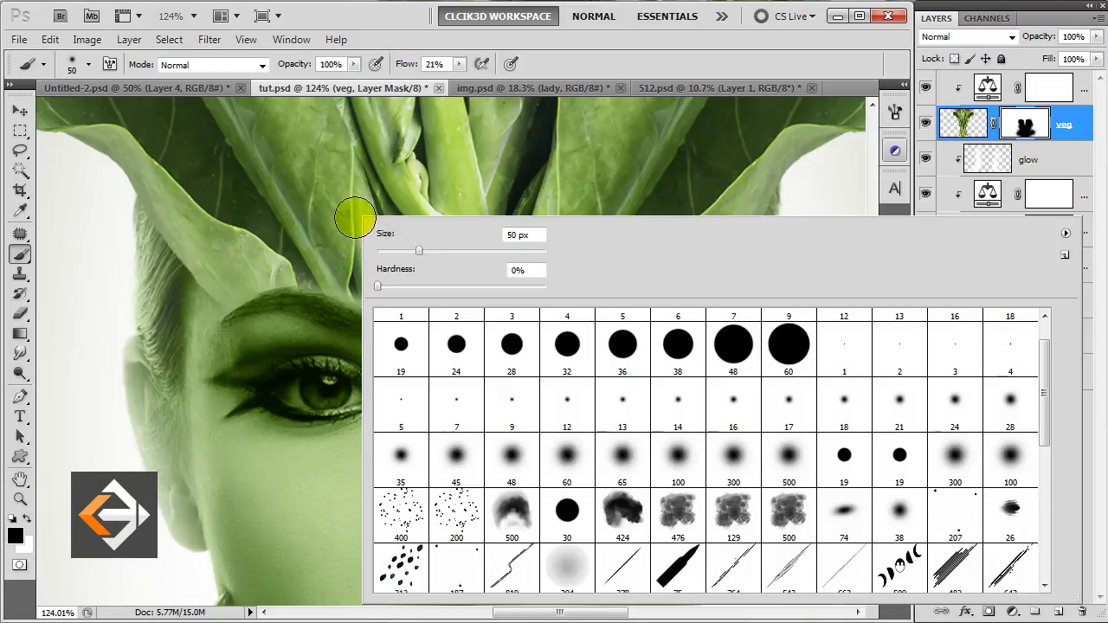
{"action": "left_click", "coordinate": [512, 351]}
{"action": "left_click", "coordinate": [512, 357]}
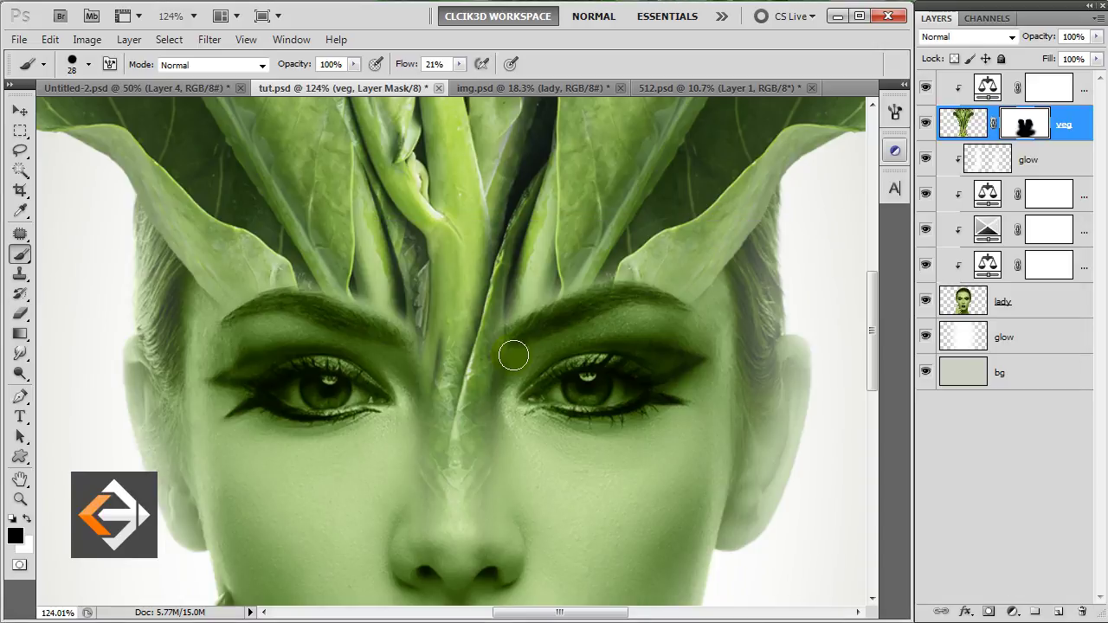
{"action": "mouse_move", "coordinate": [368, 330]}
{"action": "left_mouse_down"}
{"action": "mouse_move", "coordinate": [264, 269]}
{"action": "mouse_move", "coordinate": [314, 292]}
{"action": "mouse_move", "coordinate": [280, 279]}
{"action": "left_mouse_up"}
With brush flow at 100%, clean the leaf edges along both eyebrows
{"action": "left_click", "coordinate": [459, 65]}
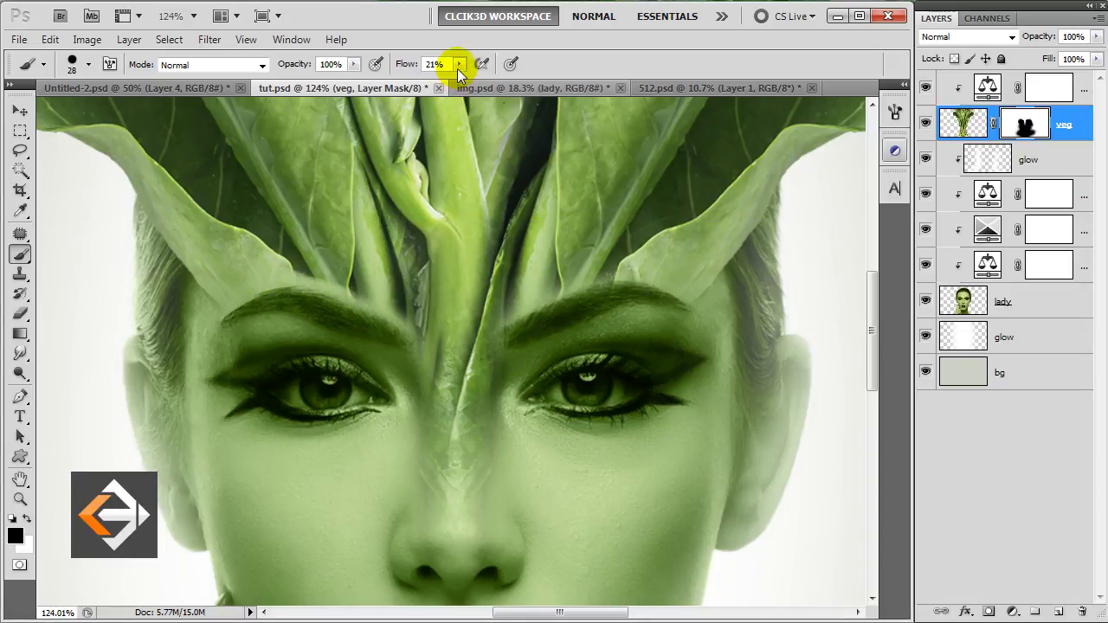
{"action": "mouse_move", "coordinate": [275, 270]}
{"action": "left_mouse_down"}
{"action": "mouse_move", "coordinate": [363, 293]}
{"action": "mouse_move", "coordinate": [409, 382]}
{"action": "mouse_move", "coordinate": [415, 371]}
{"action": "mouse_move", "coordinate": [396, 416]}
{"action": "mouse_move", "coordinate": [397, 383]}
{"action": "left_mouse_up"}
{"action": "mouse_move", "coordinate": [286, 292]}
{"action": "left_mouse_down"}
{"action": "mouse_move", "coordinate": [265, 271]}
{"action": "mouse_move", "coordinate": [367, 328]}
{"action": "left_mouse_up"}
{"action": "left_click", "coordinate": [635, 274]}
{"action": "mouse_move", "coordinate": [636, 273]}
{"action": "left_mouse_down"}
{"action": "mouse_move", "coordinate": [514, 317]}
{"action": "mouse_move", "coordinate": [507, 383]}
{"action": "mouse_move", "coordinate": [547, 428]}
{"action": "mouse_move", "coordinate": [523, 371]}
{"action": "left_mouse_up"}
{"action": "left_click_drag", "start_coordinate": [633, 290], "coordinate": [638, 272]}
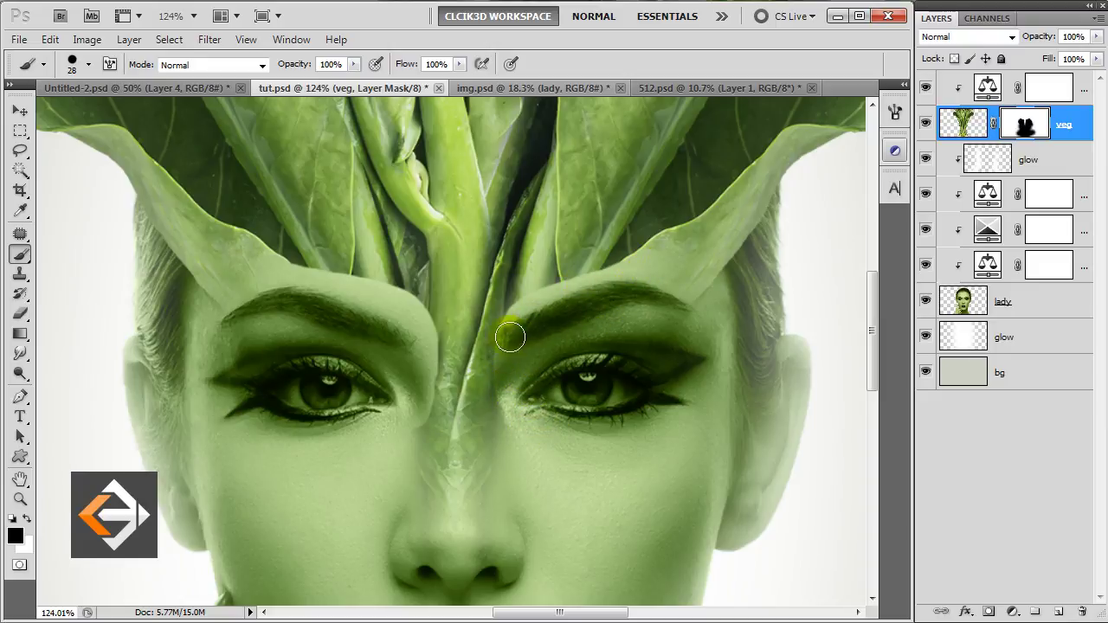
Trim the leaves at the inner eye corners and along the inner eyebrows
{"action": "mouse_move", "coordinate": [507, 337]}
{"action": "left_mouse_down"}
{"action": "mouse_move", "coordinate": [519, 416]}
{"action": "mouse_move", "coordinate": [510, 317]}
{"action": "mouse_move", "coordinate": [646, 265]}
{"action": "mouse_move", "coordinate": [583, 290]}
{"action": "mouse_move", "coordinate": [632, 269]}
{"action": "mouse_move", "coordinate": [610, 285]}
{"action": "left_mouse_up"}
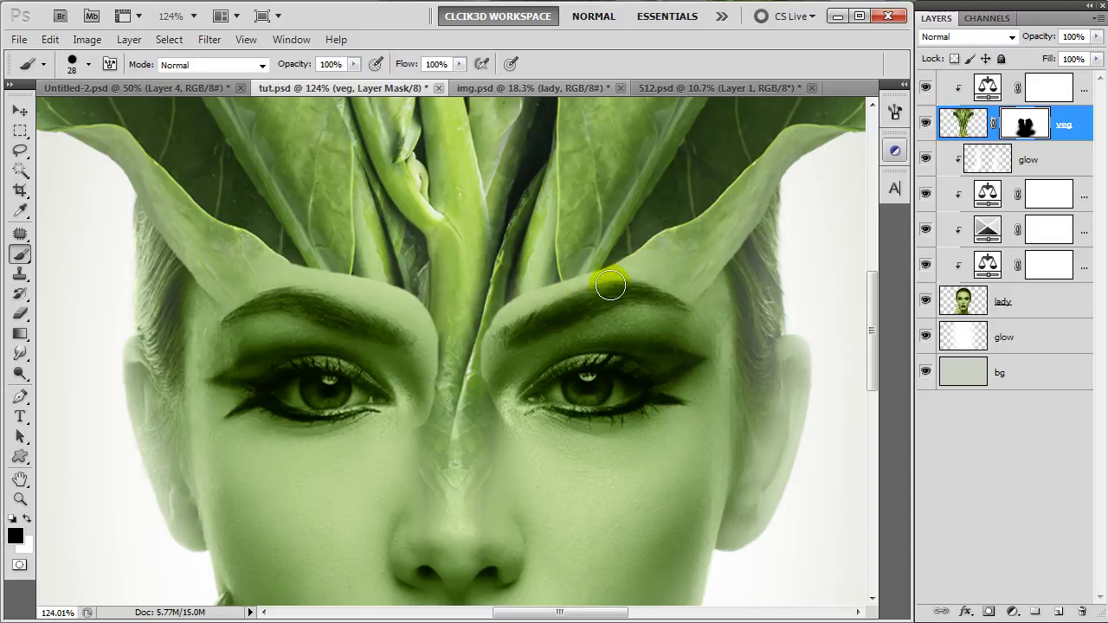
{"action": "left_click_drag", "start_coordinate": [515, 385], "coordinate": [537, 417]}
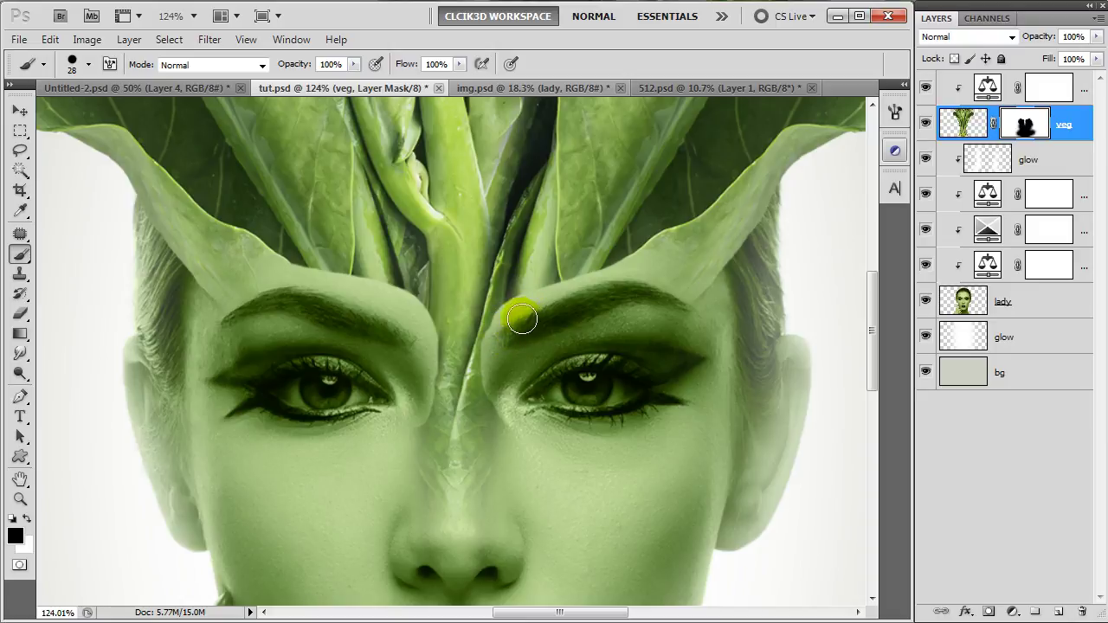
{"action": "left_click_drag", "start_coordinate": [551, 300], "coordinate": [537, 311]}
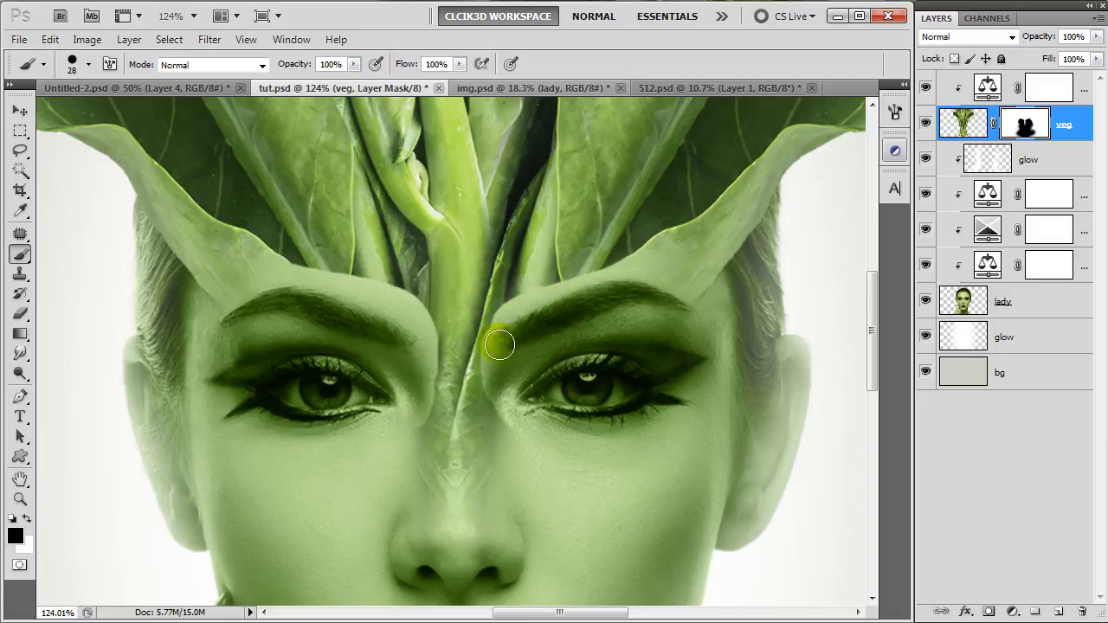
{"action": "left_click_drag", "start_coordinate": [501, 333], "coordinate": [502, 335]}
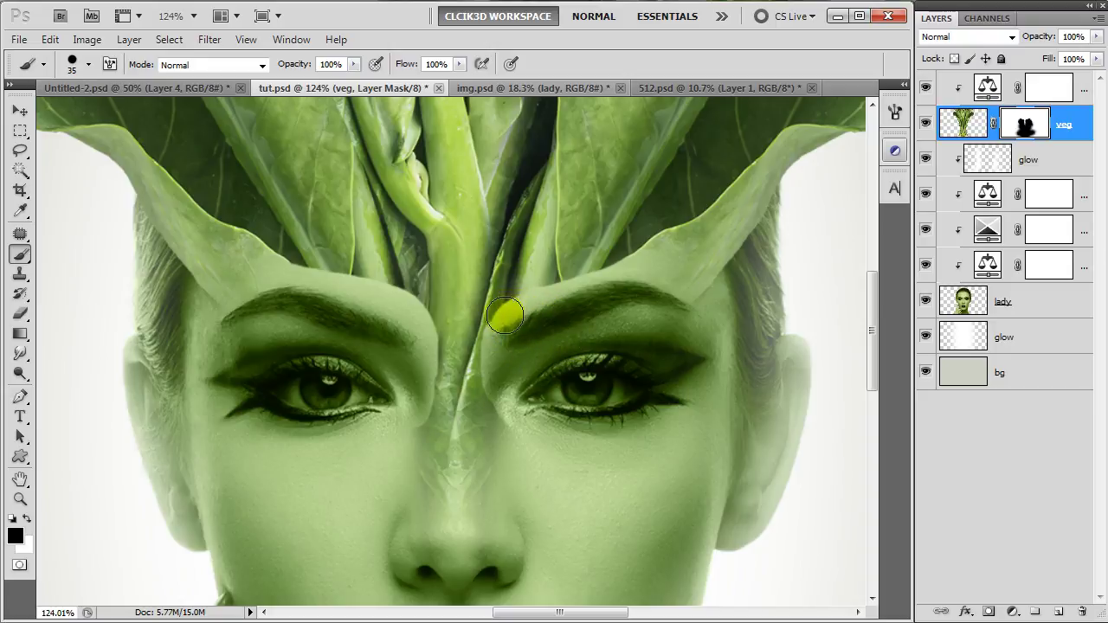
{"action": "mouse_move", "coordinate": [503, 325]}
{"action": "left_mouse_down"}
{"action": "mouse_move", "coordinate": [531, 300]}
{"action": "mouse_move", "coordinate": [650, 265]}
{"action": "mouse_move", "coordinate": [539, 306]}
{"action": "mouse_move", "coordinate": [554, 292]}
{"action": "mouse_move", "coordinate": [600, 280]}
{"action": "mouse_move", "coordinate": [528, 324]}
{"action": "mouse_move", "coordinate": [507, 315]}
{"action": "mouse_move", "coordinate": [498, 347]}
{"action": "left_mouse_up"}
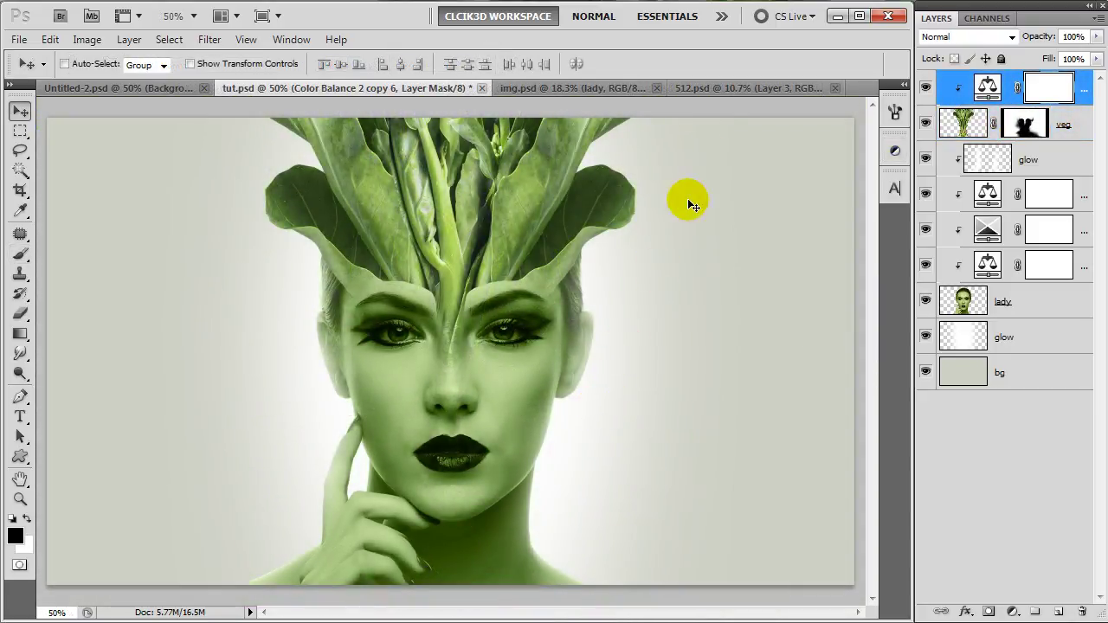
Paste the vegetable image into tut.psd again as a second veg layer
{"action": "left_click", "coordinate": [737, 88]}
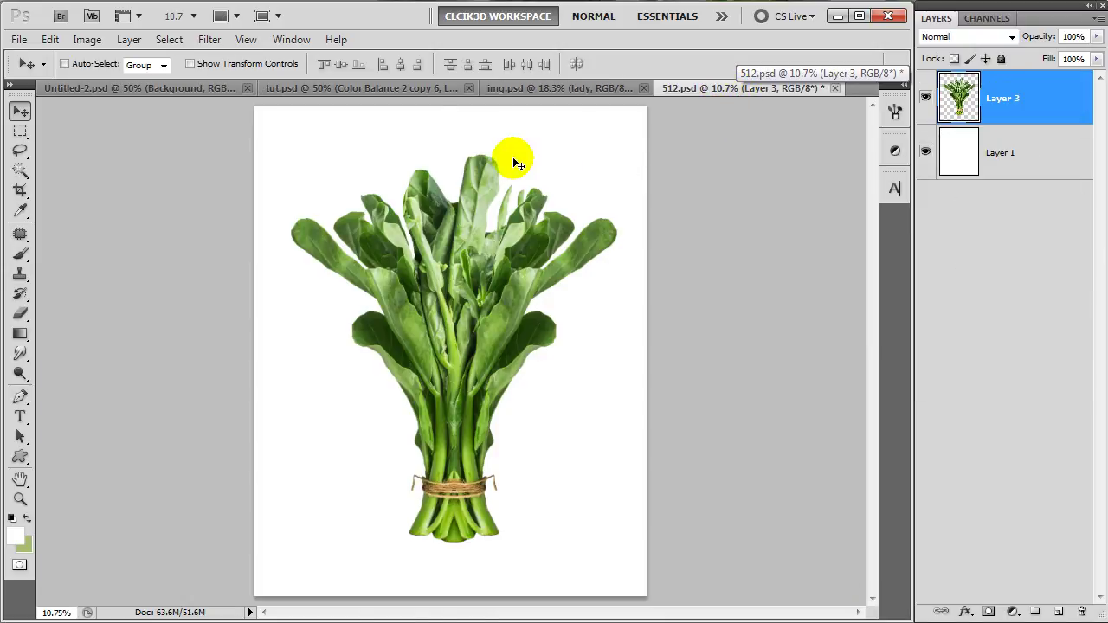
{"action": "left_click", "coordinate": [395, 92]}
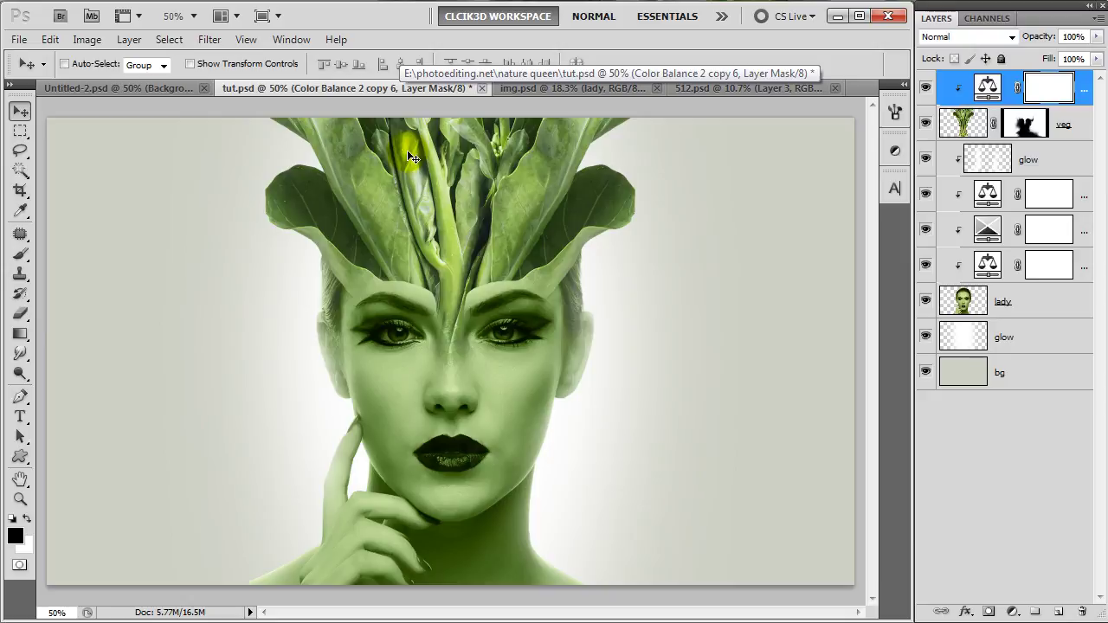
{"action": "key", "text": "ctrl+v"}
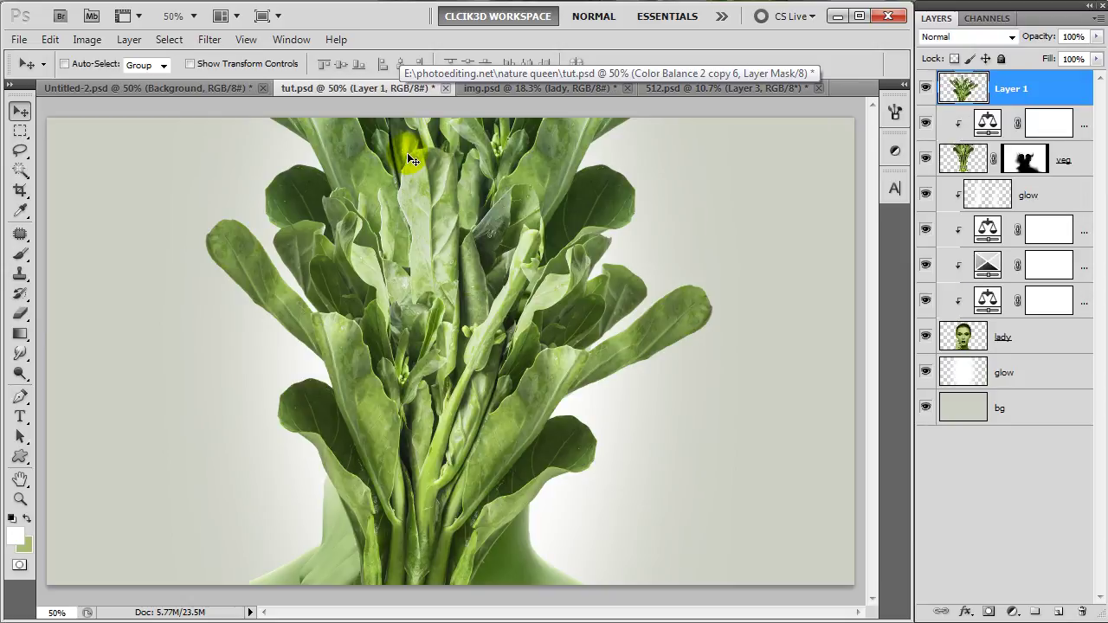
{"action": "double_click", "coordinate": [1004, 90]}
{"action": "type", "text": "veg"}
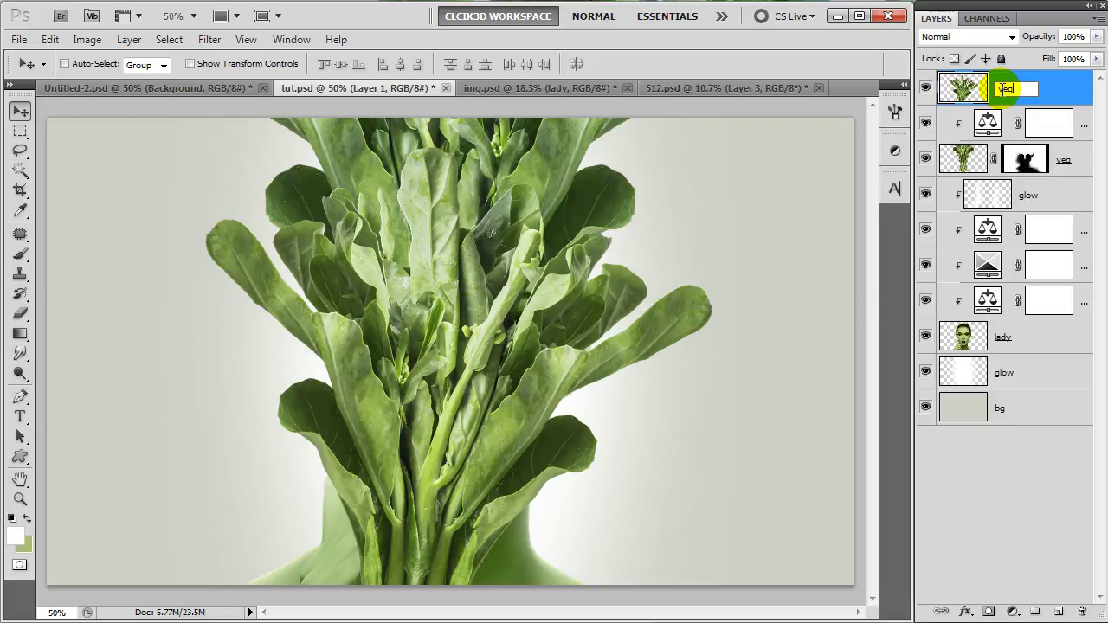
{"action": "key", "text": "Return"}
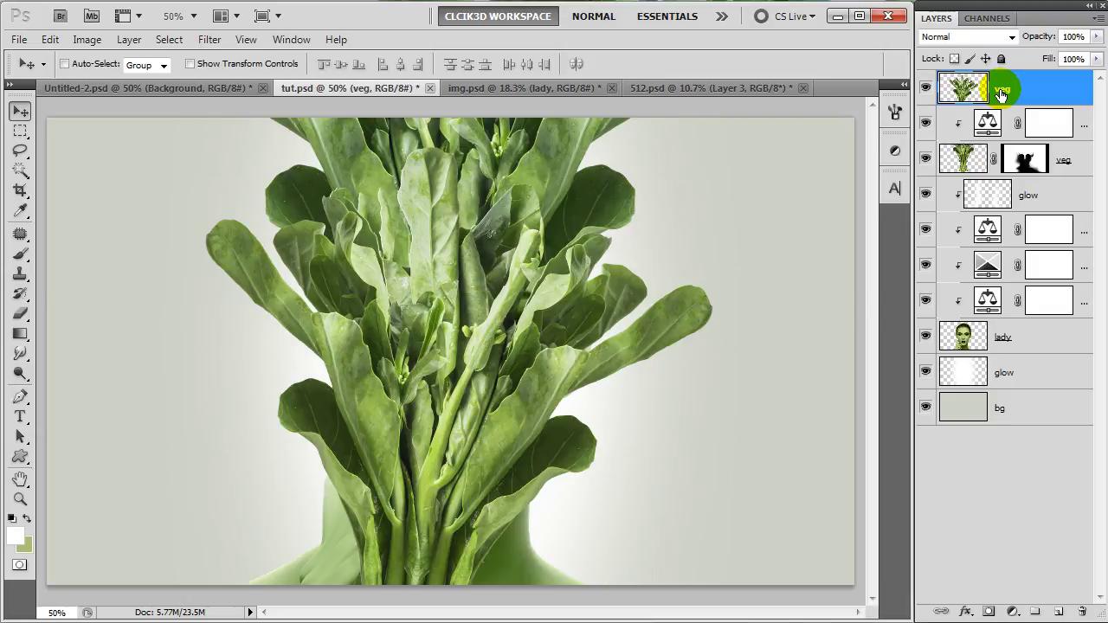
Duplicate the Color Balance adjustment, move the copy to the top, and clip it to the new veg layer
{"action": "left_click", "coordinate": [1085, 126]}
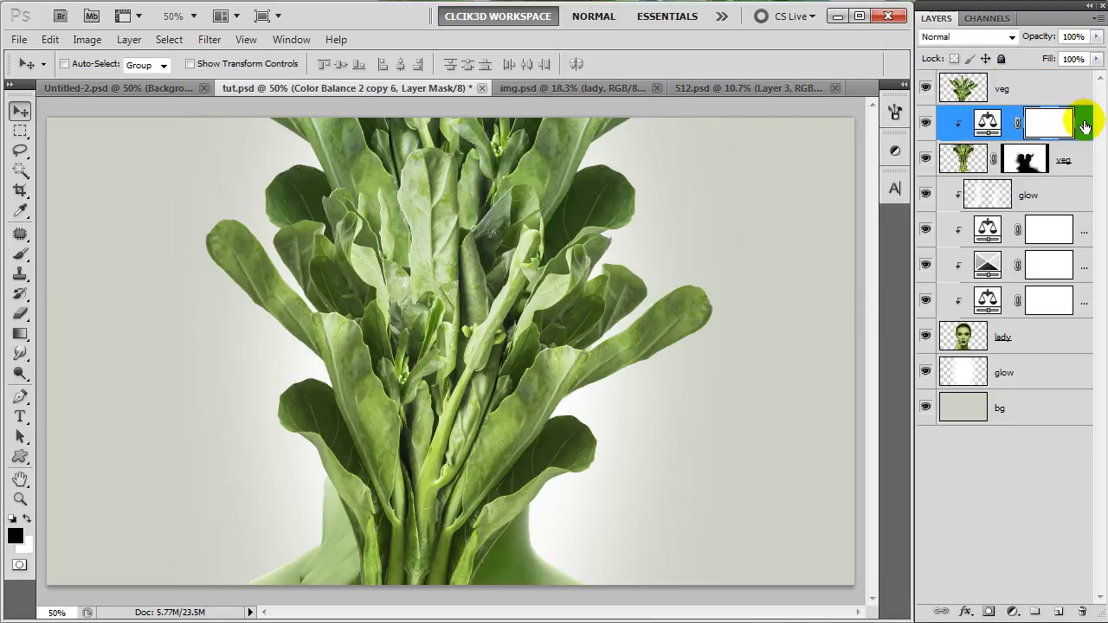
{"action": "key", "text": "ctrl+j"}
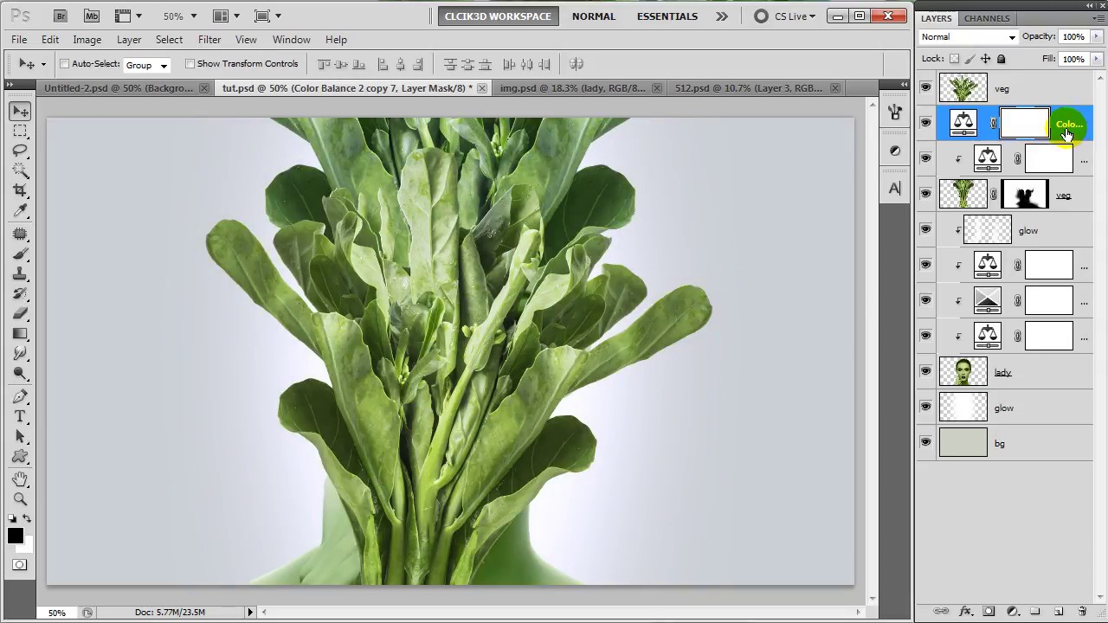
{"action": "left_click_drag", "start_coordinate": [1066, 127], "coordinate": [1067, 94]}
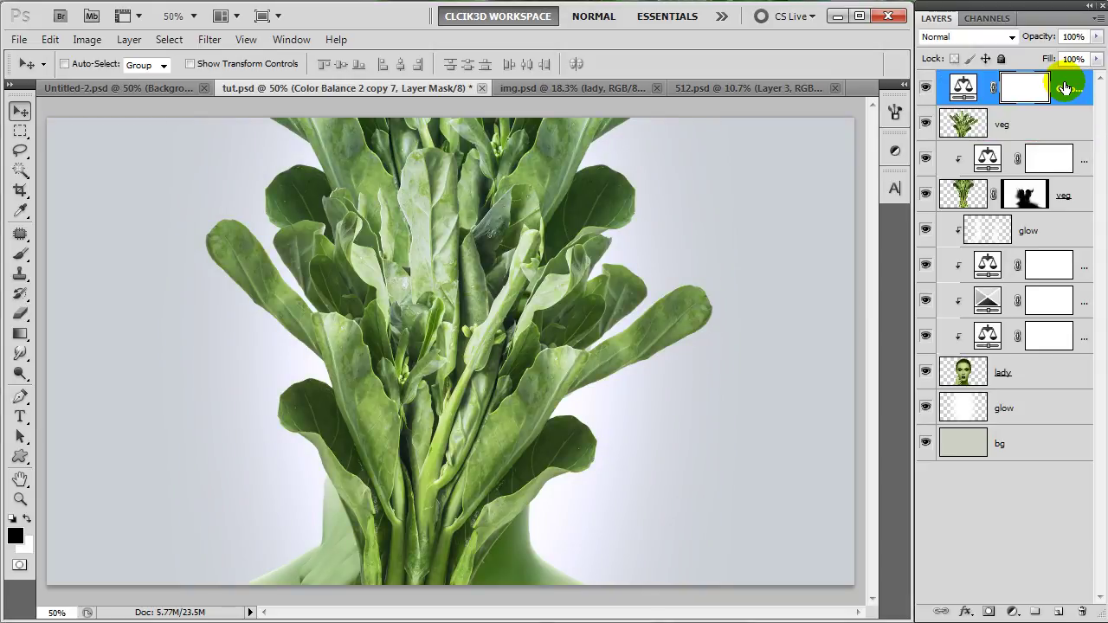
{"action": "right_click", "coordinate": [1057, 93]}
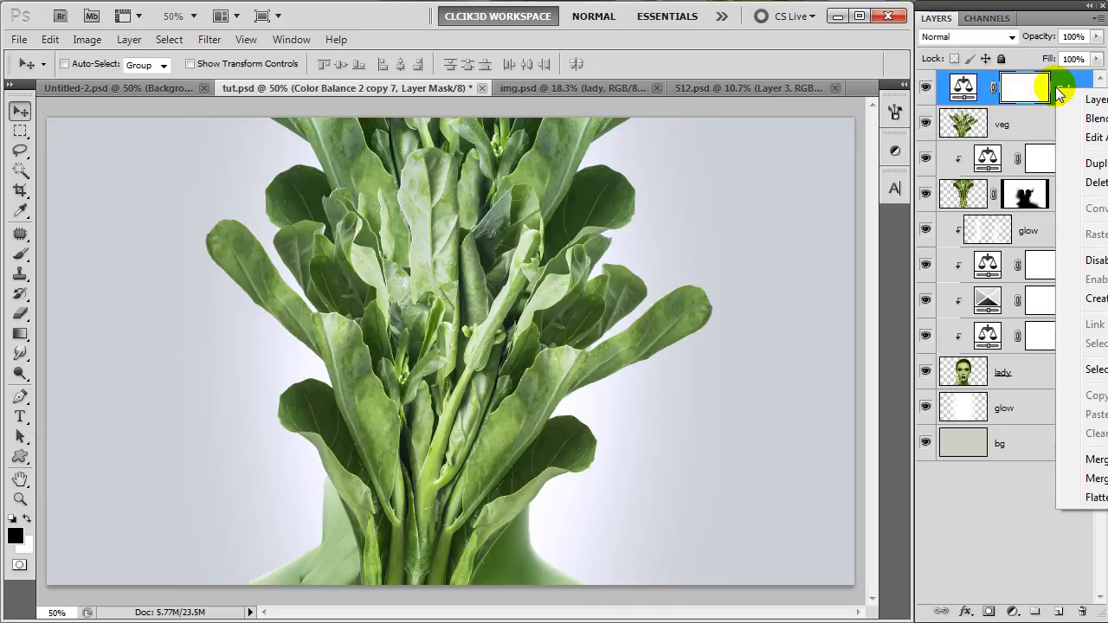
{"action": "left_click", "coordinate": [1089, 298]}
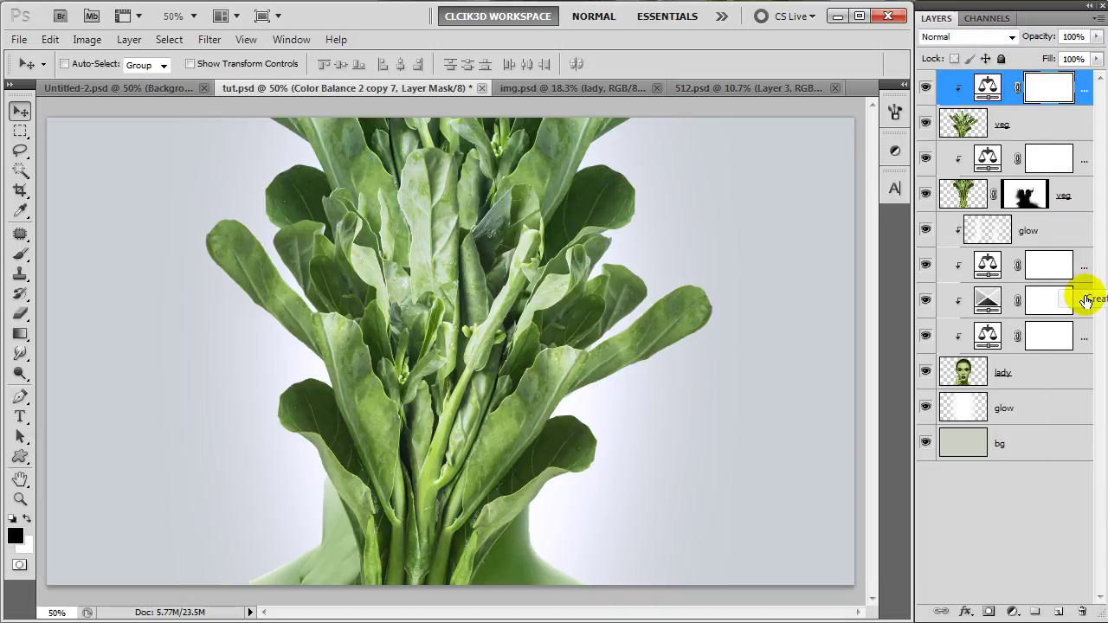
Give the top veg layer an all-black inverted layer mask
{"action": "left_click", "coordinate": [1020, 128]}
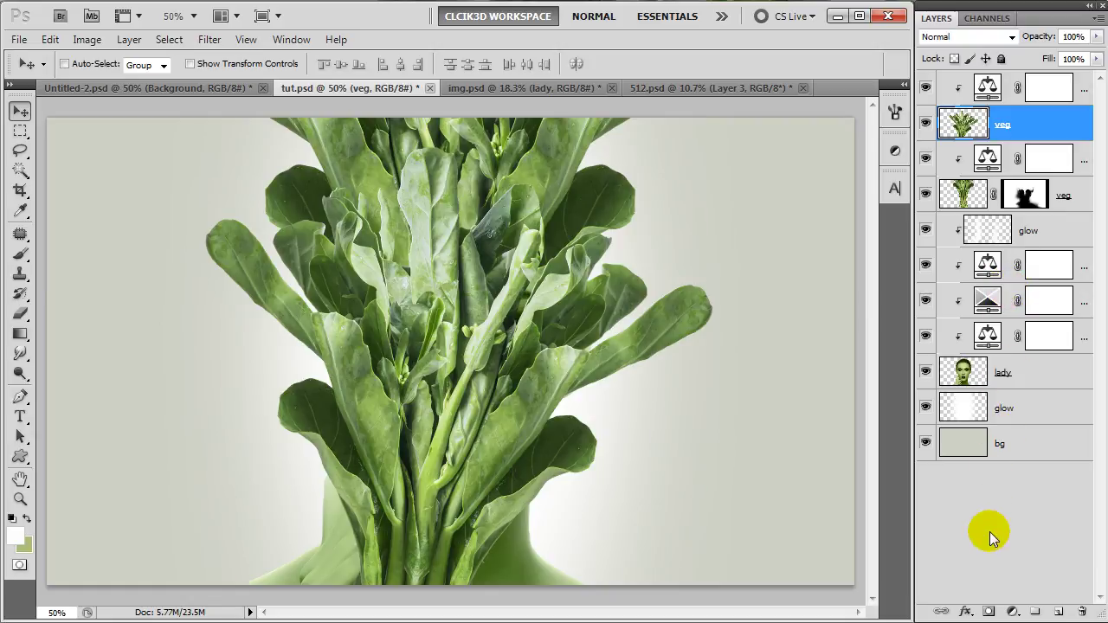
{"action": "left_click", "coordinate": [987, 611]}
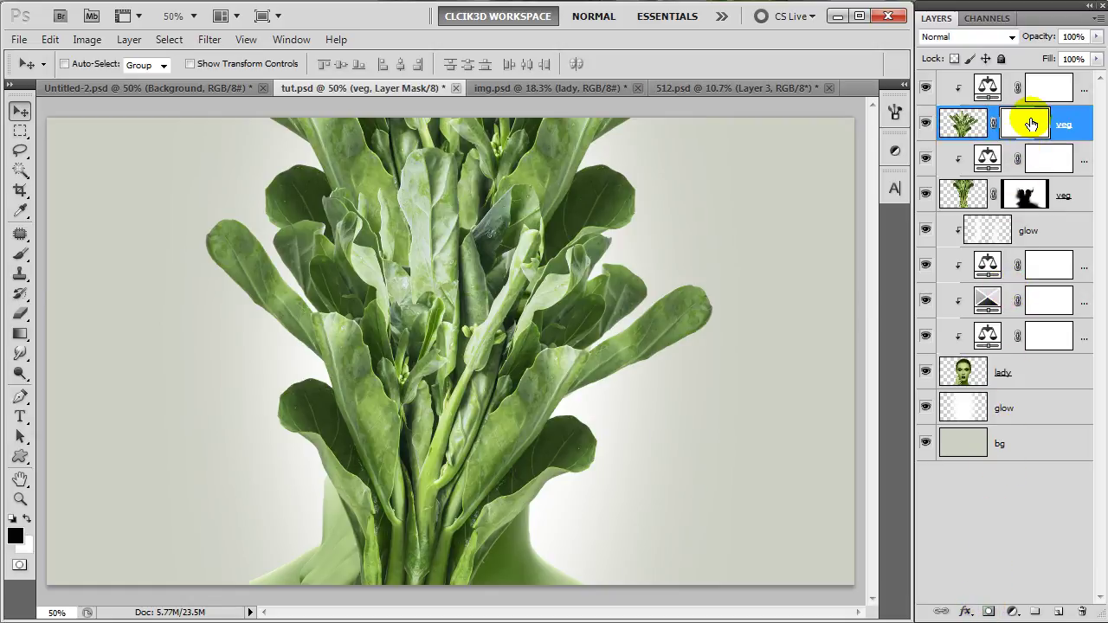
{"action": "key", "text": "ctrl+i"}
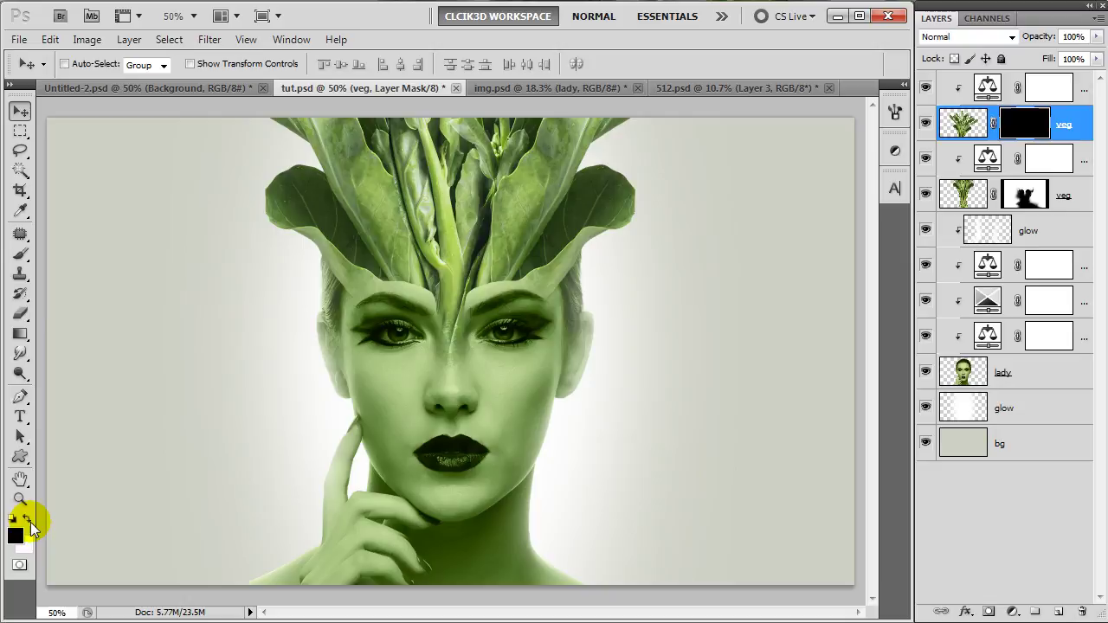
With a 150 px soft round brush, reveal leaf texture down the left cheek
{"action": "left_click", "coordinate": [20, 253]}
{"action": "right_click", "coordinate": [104, 159]}
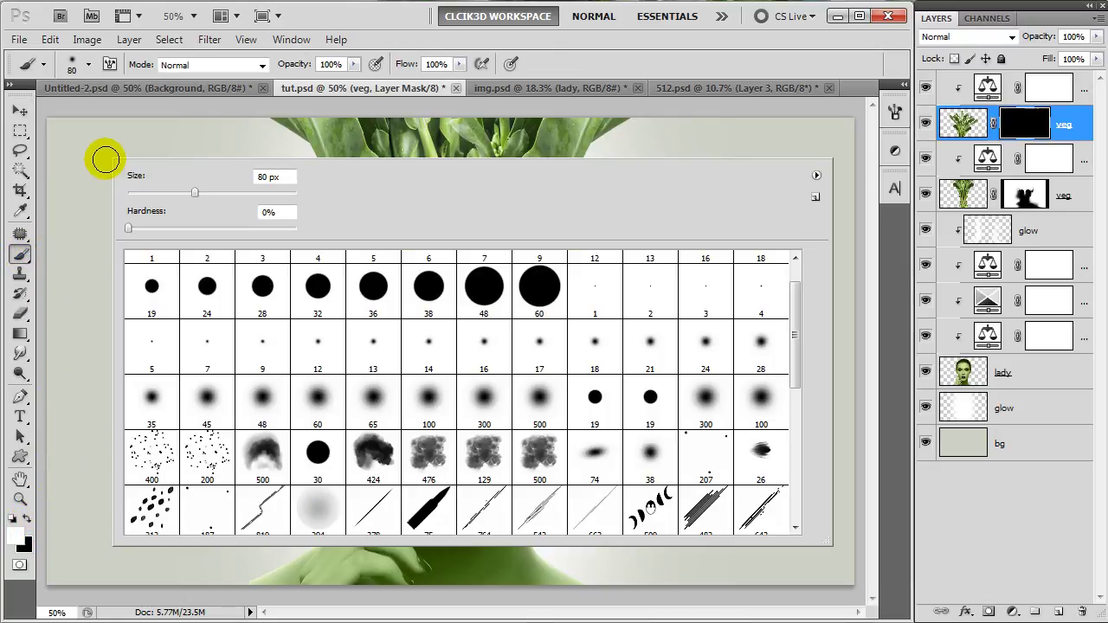
{"action": "double_click", "coordinate": [545, 405]}
{"action": "key", "text": "bracketleft"}
{"action": "key", "text": "bracketleft"}
{"action": "key", "text": "bracketleft"}
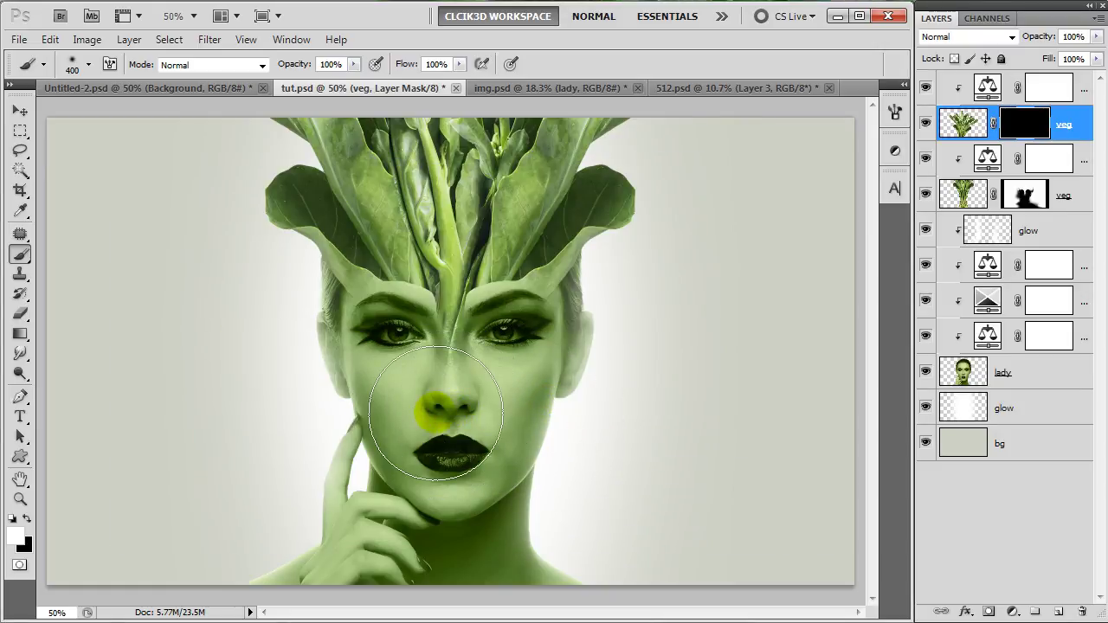
{"action": "key", "text": "bracketleft"}
{"action": "key", "text": "bracketleft"}
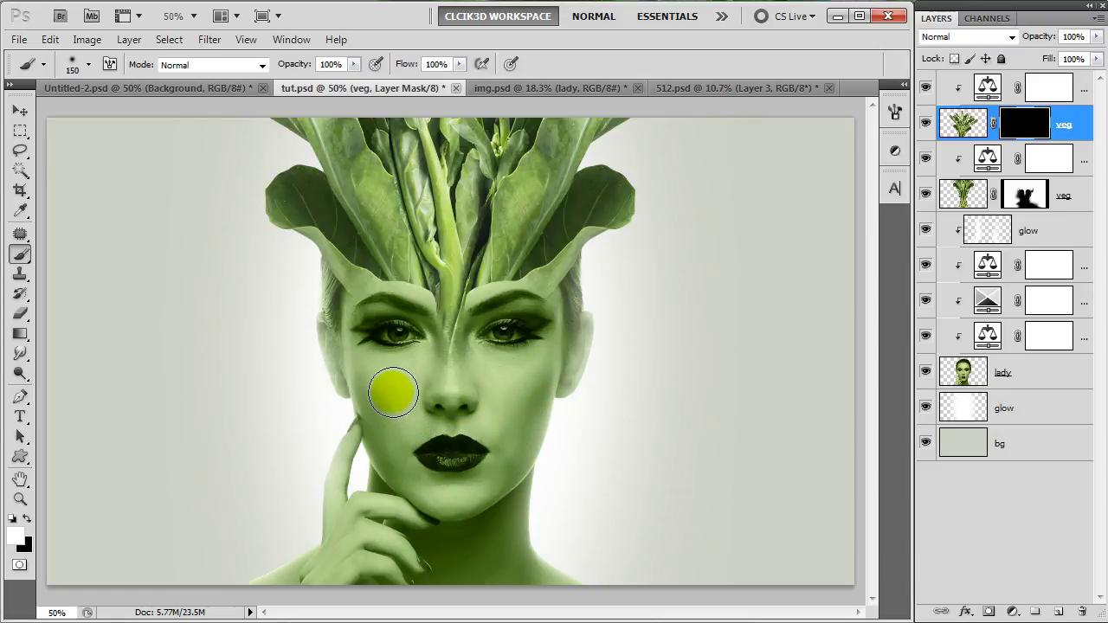
{"action": "mouse_move", "coordinate": [380, 380]}
{"action": "left_mouse_down"}
{"action": "mouse_move", "coordinate": [393, 441]}
{"action": "mouse_move", "coordinate": [376, 359]}
{"action": "mouse_move", "coordinate": [381, 391]}
{"action": "left_mouse_up"}
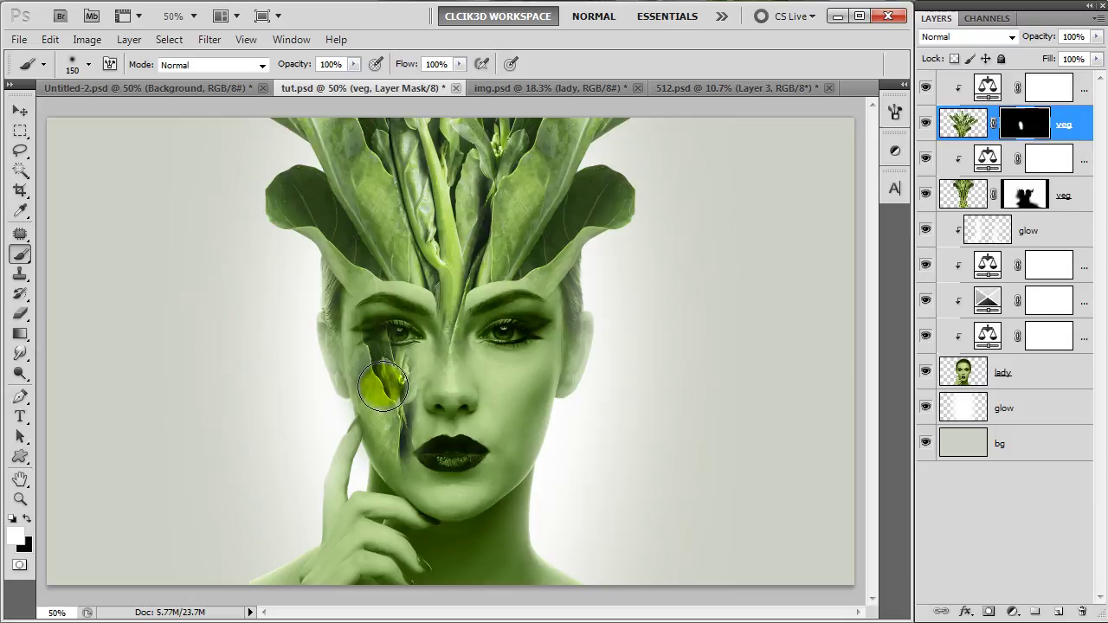
At 23% flow, paint black at 80 then 60 px to refine the leaf blend toward the jaw
{"action": "left_click", "coordinate": [460, 65]}
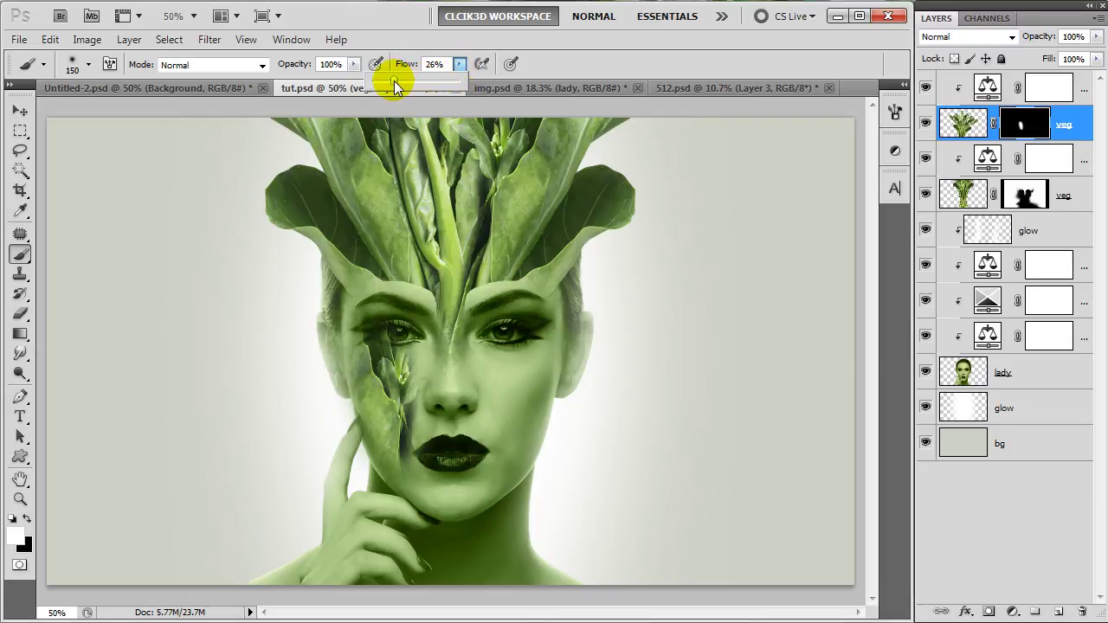
{"action": "left_click_drag", "start_coordinate": [394, 80], "coordinate": [392, 80]}
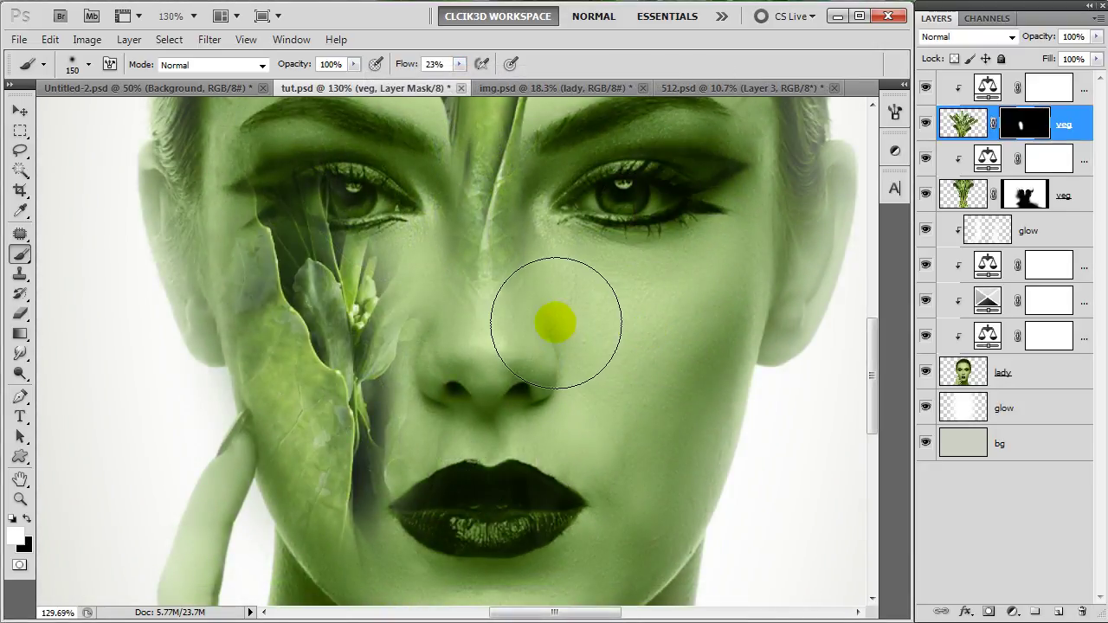
{"action": "key", "text": "bracketleft"}
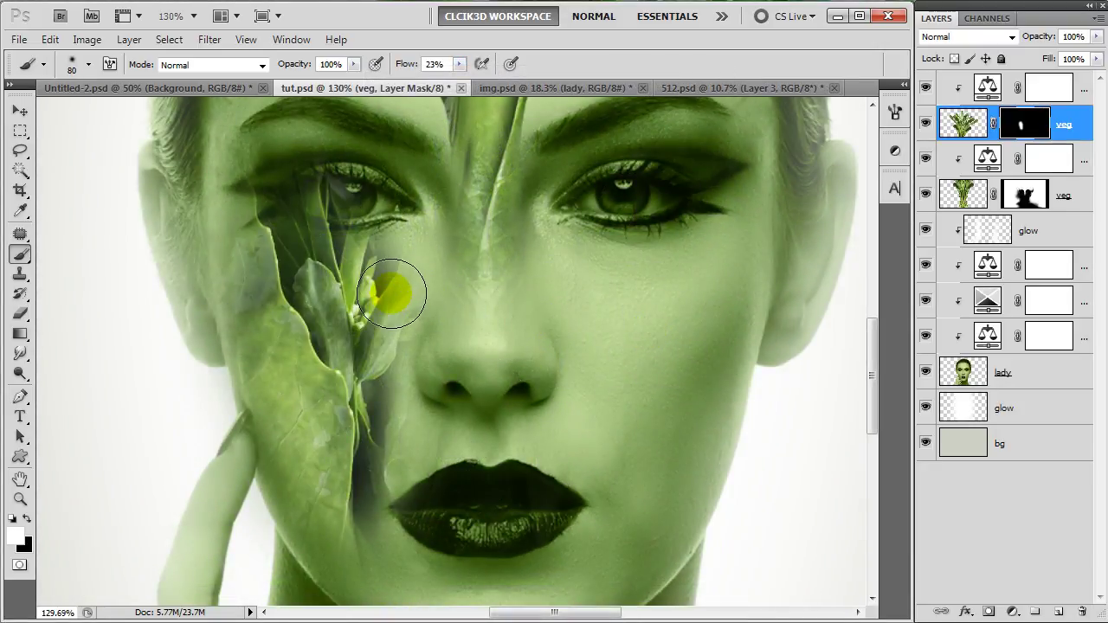
{"action": "key", "text": "x"}
{"action": "mouse_move", "coordinate": [342, 216]}
{"action": "left_mouse_down"}
{"action": "mouse_move", "coordinate": [364, 290]}
{"action": "mouse_move", "coordinate": [334, 248]}
{"action": "mouse_move", "coordinate": [403, 354]}
{"action": "mouse_move", "coordinate": [403, 332]}
{"action": "mouse_move", "coordinate": [412, 396]}
{"action": "mouse_move", "coordinate": [395, 544]}
{"action": "mouse_move", "coordinate": [371, 569]}
{"action": "mouse_move", "coordinate": [396, 462]}
{"action": "mouse_move", "coordinate": [367, 514]}
{"action": "left_mouse_up"}
{"action": "key", "text": "bracketleft"}
{"action": "key", "text": "bracketleft"}
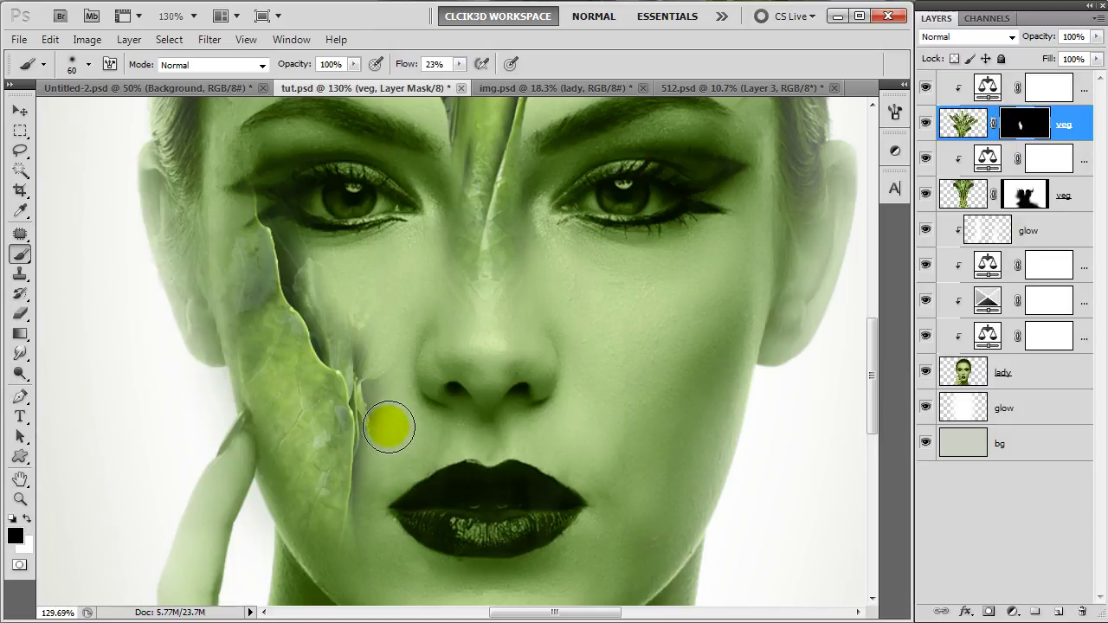
{"action": "mouse_move", "coordinate": [380, 408]}
{"action": "left_mouse_down"}
{"action": "mouse_move", "coordinate": [395, 425]}
{"action": "mouse_move", "coordinate": [384, 428]}
{"action": "mouse_move", "coordinate": [358, 550]}
{"action": "left_mouse_up"}
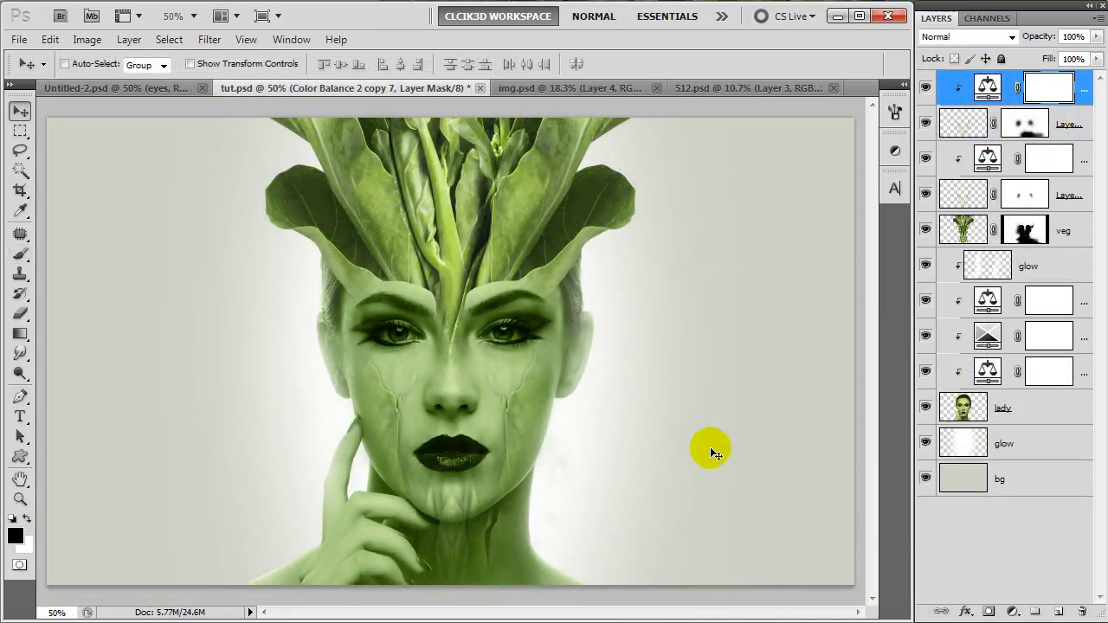
Create a new layer named 'overlay' filled with 50% Gray
{"action": "left_click", "coordinate": [1063, 612]}
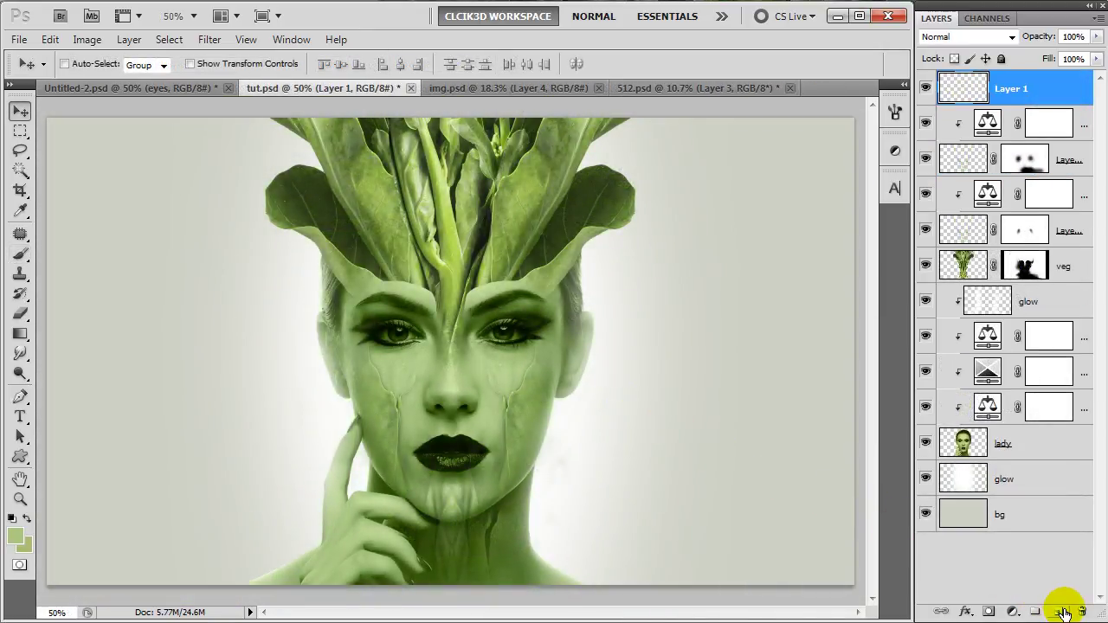
{"action": "double_click", "coordinate": [1011, 88]}
{"action": "type", "text": "verlay"}
{"action": "key", "text": "Return"}
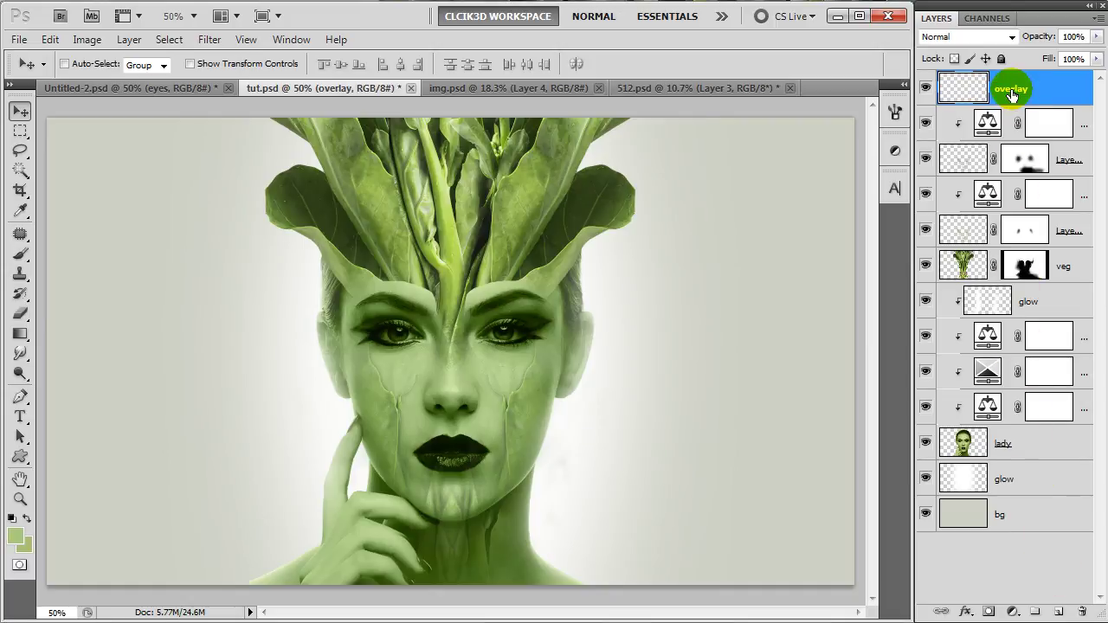
{"action": "key", "text": "shift+F5"}
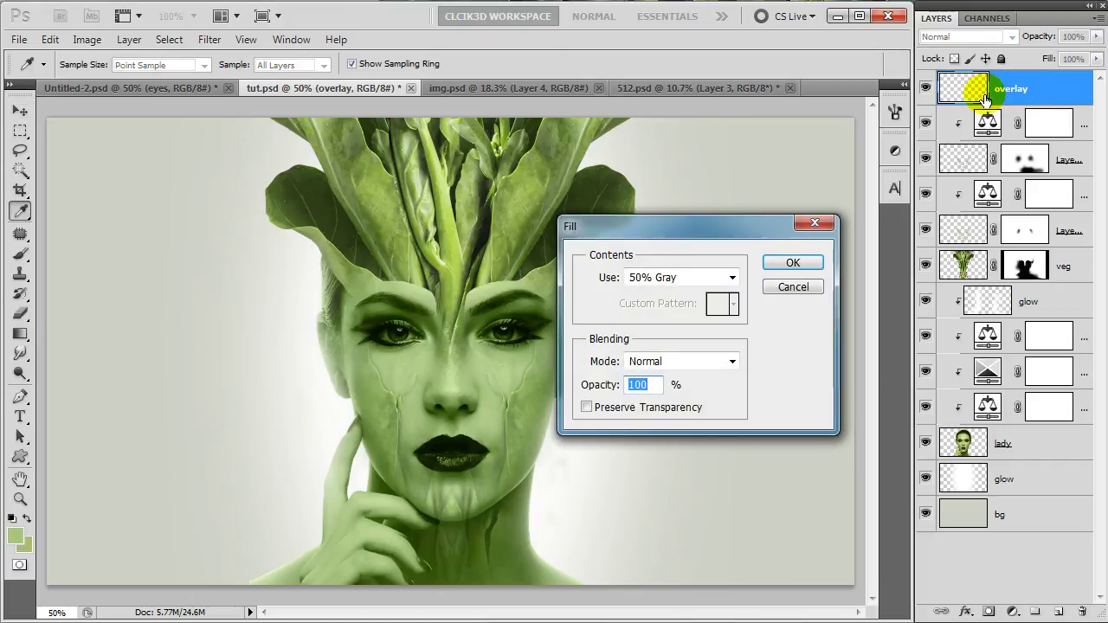
{"action": "left_click", "coordinate": [793, 264]}
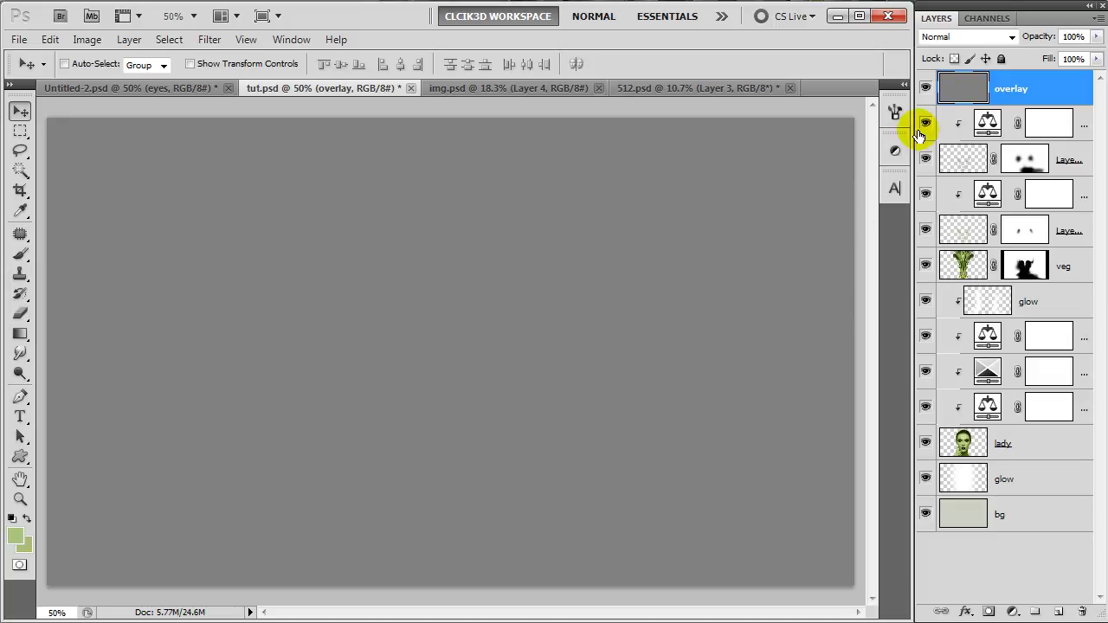
Set the overlay layer to Overlay mode and dodge both eyes to brighten the irises
{"action": "left_click", "coordinate": [983, 38]}
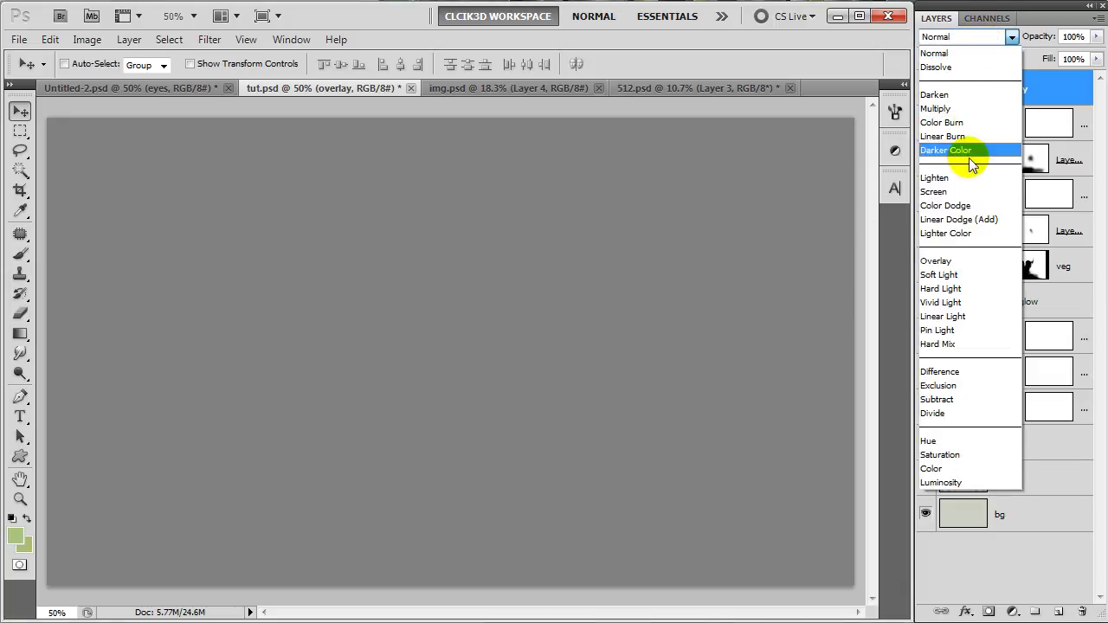
{"action": "left_click", "coordinate": [959, 261]}
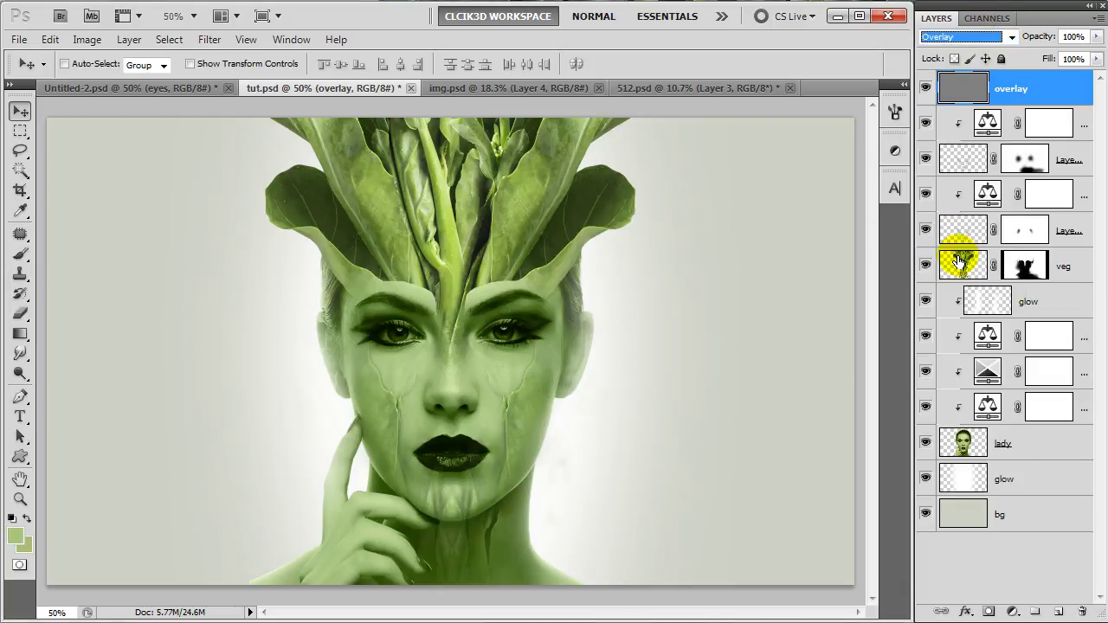
{"action": "left_click", "coordinate": [21, 373]}
{"action": "left_click_drag", "start_coordinate": [509, 333], "coordinate": [554, 320]}
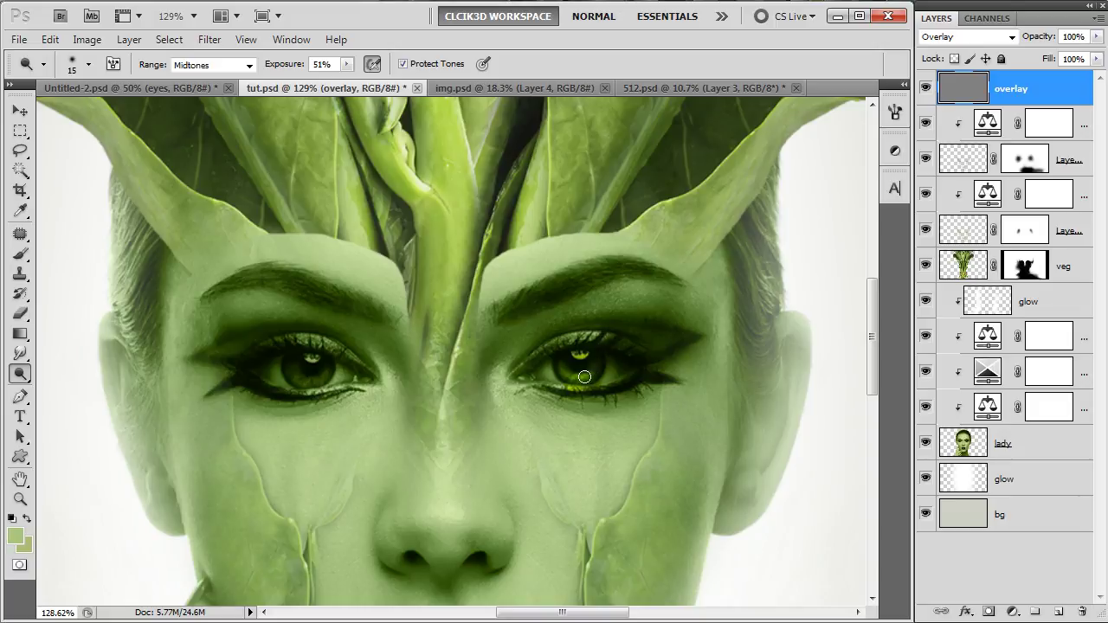
{"action": "left_click", "coordinate": [366, 383]}
{"action": "left_click_drag", "start_coordinate": [290, 366], "coordinate": [300, 375]}
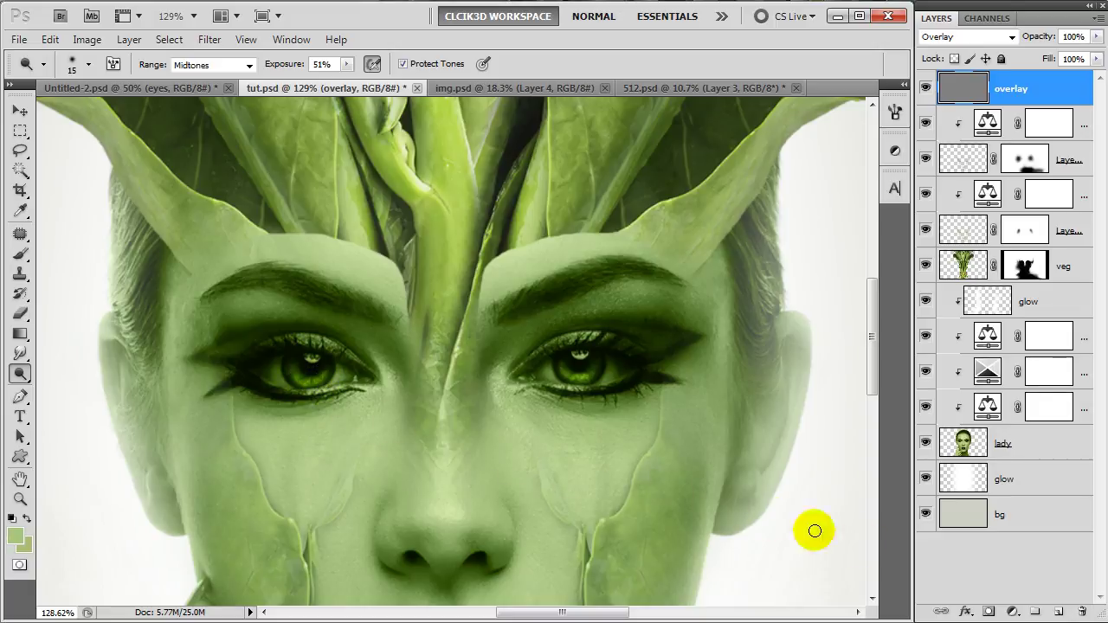
Create a new layer named 'eyes' in Color Dodge blend mode
{"action": "left_click", "coordinate": [1059, 613]}
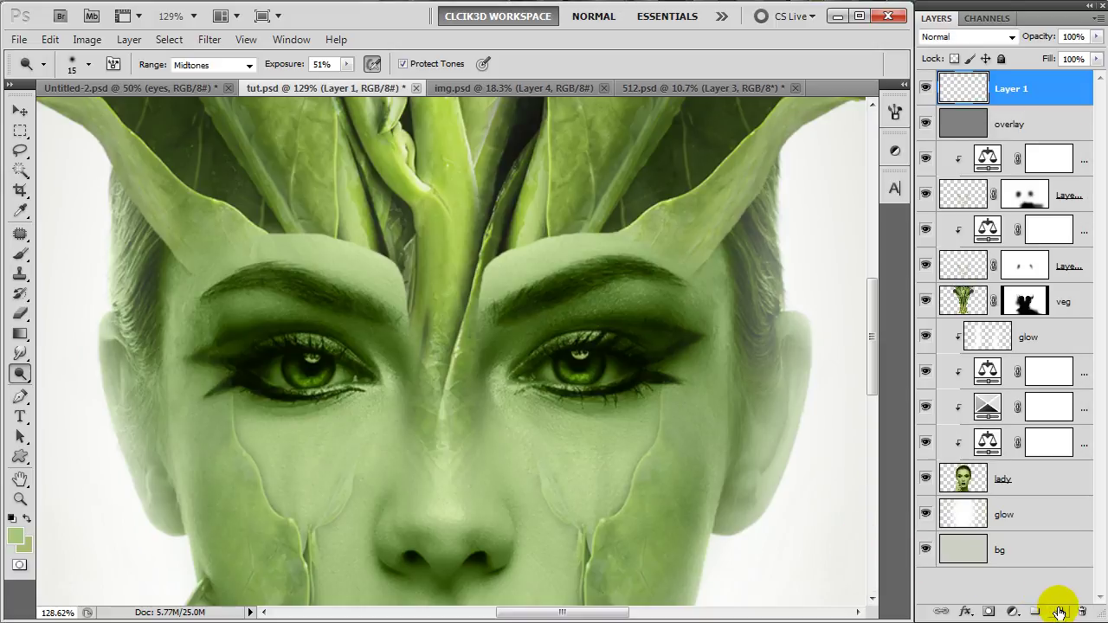
{"action": "double_click", "coordinate": [1013, 88]}
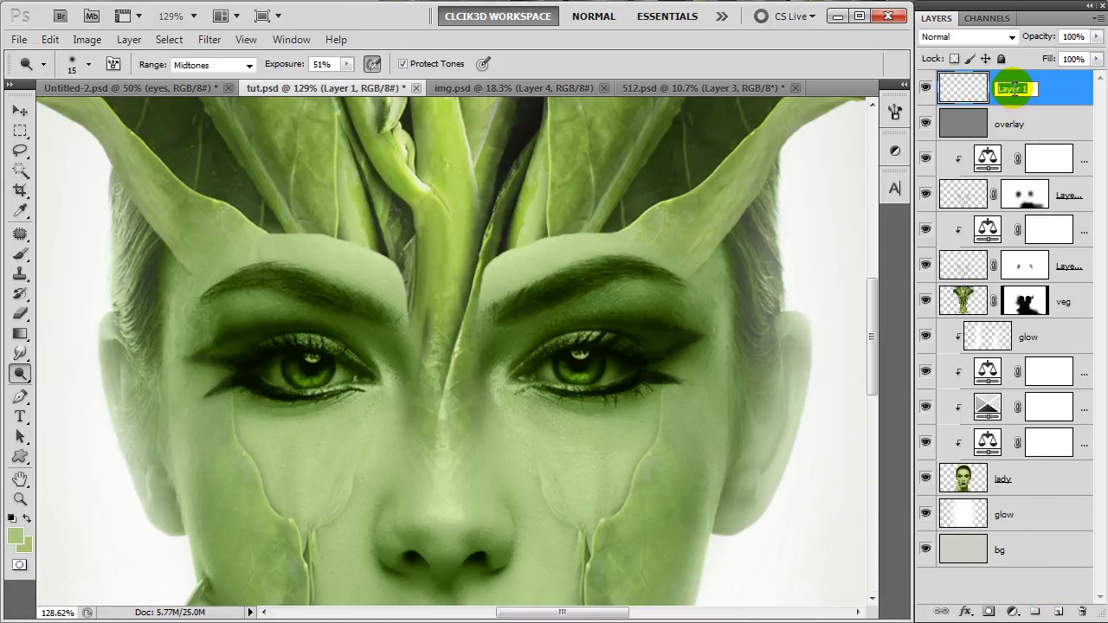
{"action": "type", "text": "eyes"}
{"action": "key", "text": "Return"}
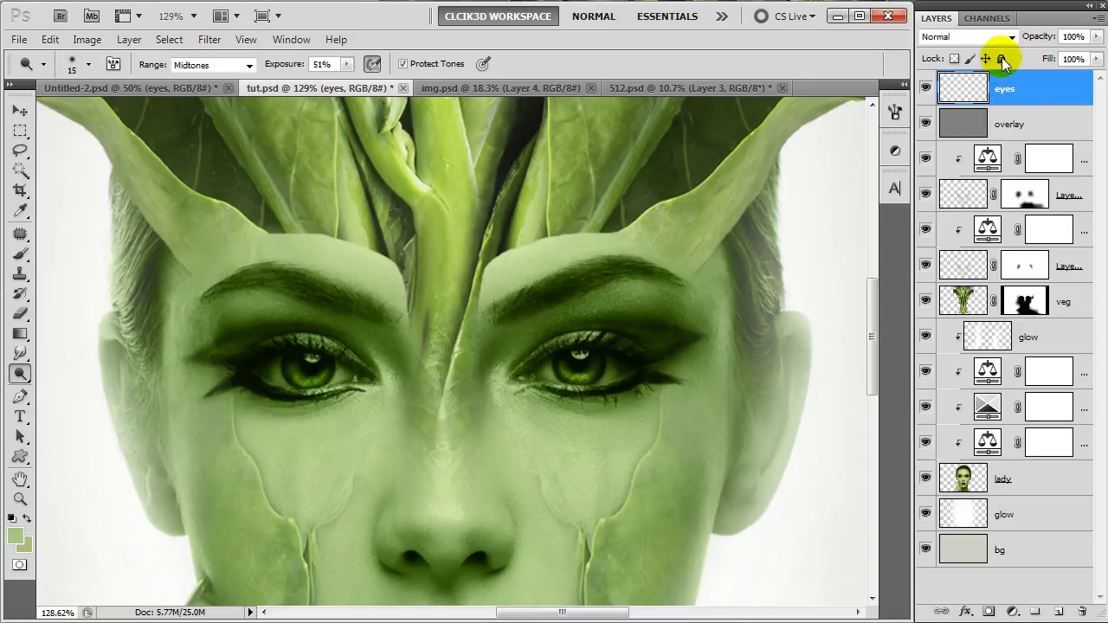
{"action": "left_click", "coordinate": [1002, 45]}
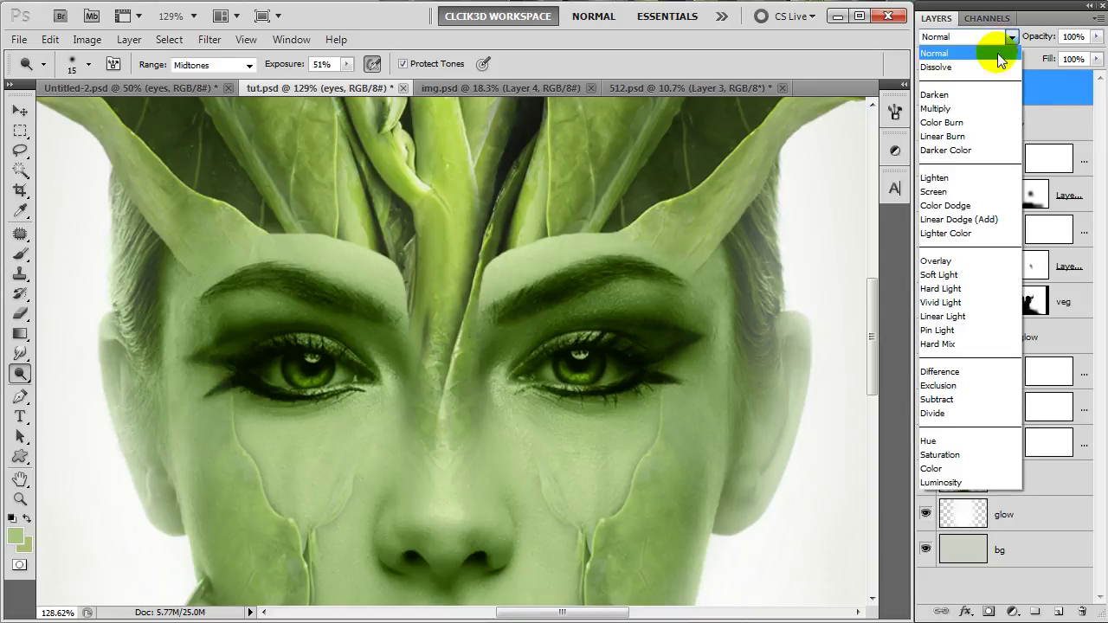
{"action": "left_click", "coordinate": [978, 213]}
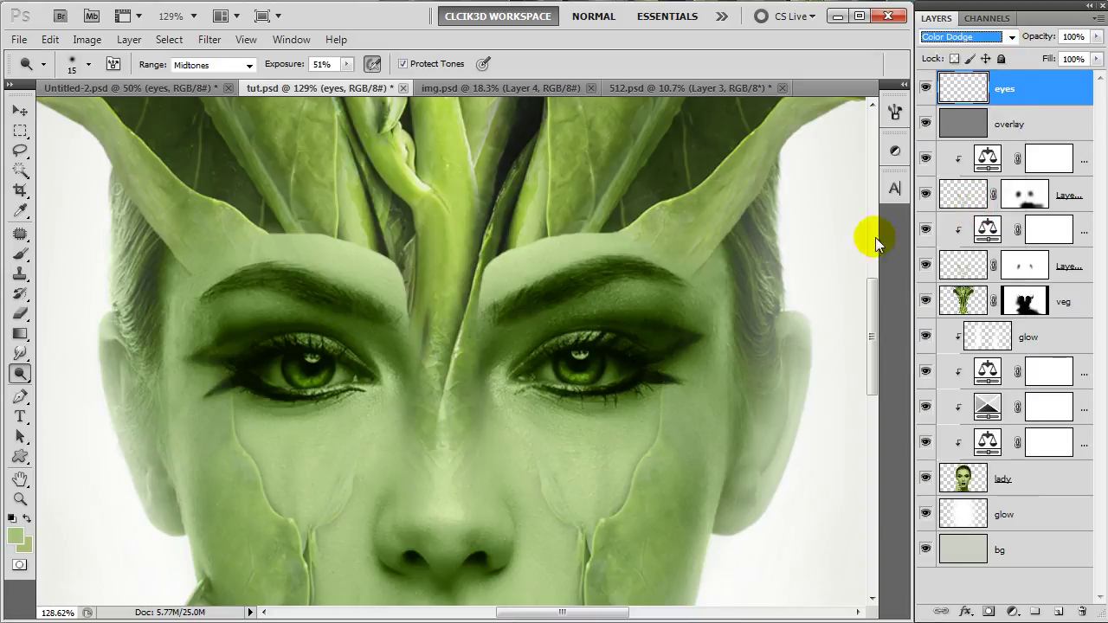
Sample green from the face and brush it into both irises to make them glow
{"action": "left_click", "coordinate": [28, 255]}
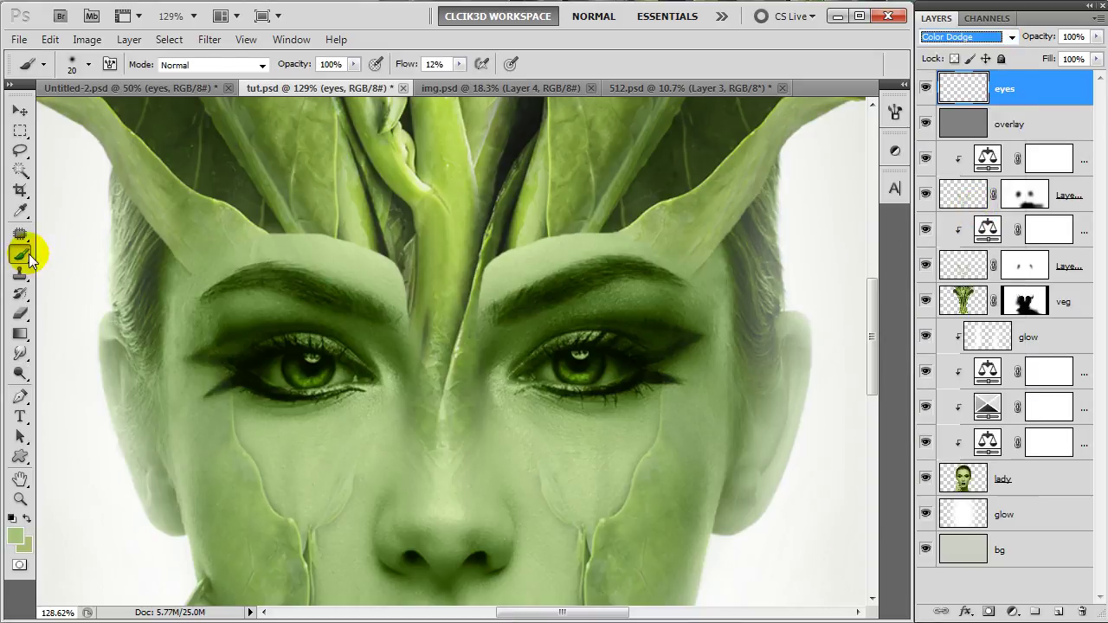
{"action": "left_click", "coordinate": [580, 433], "text": "alt"}
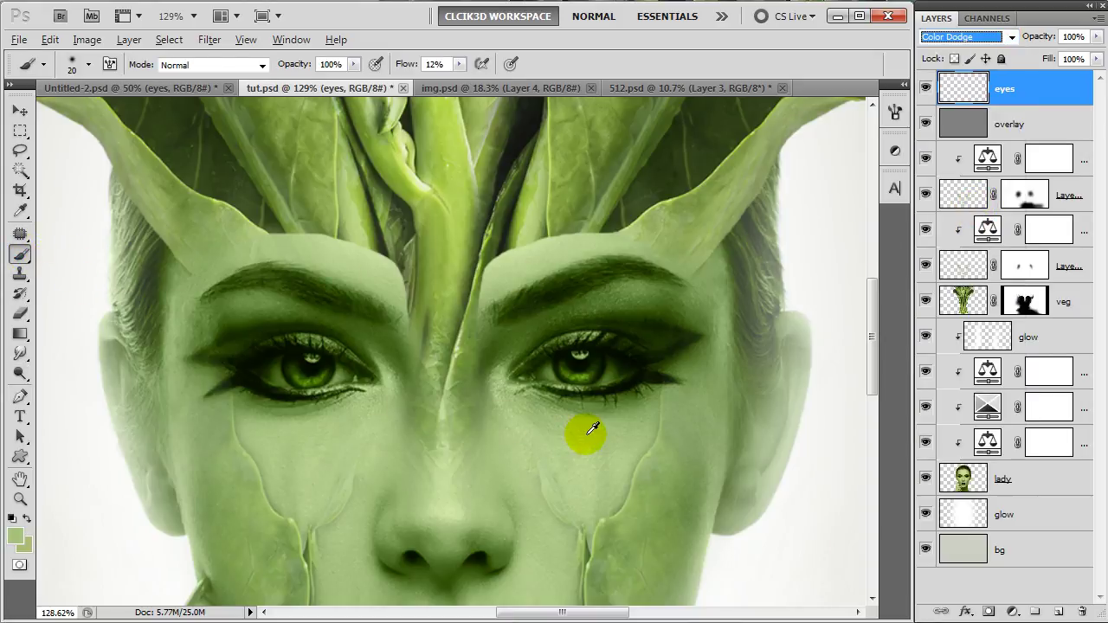
{"action": "left_click", "coordinate": [586, 400]}
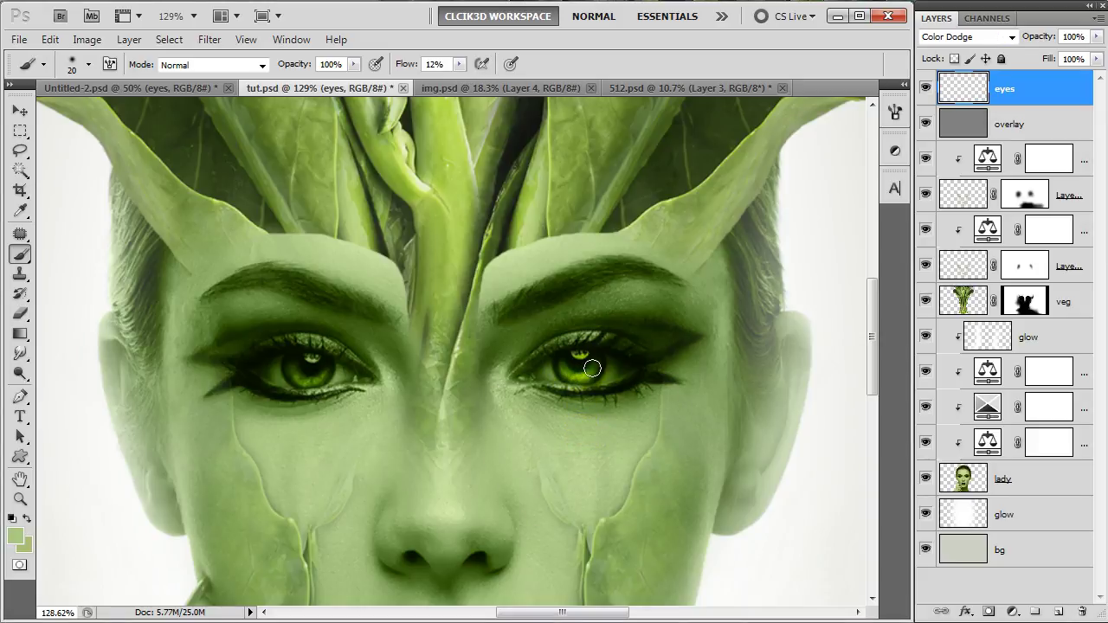
{"action": "left_click", "coordinate": [333, 382]}
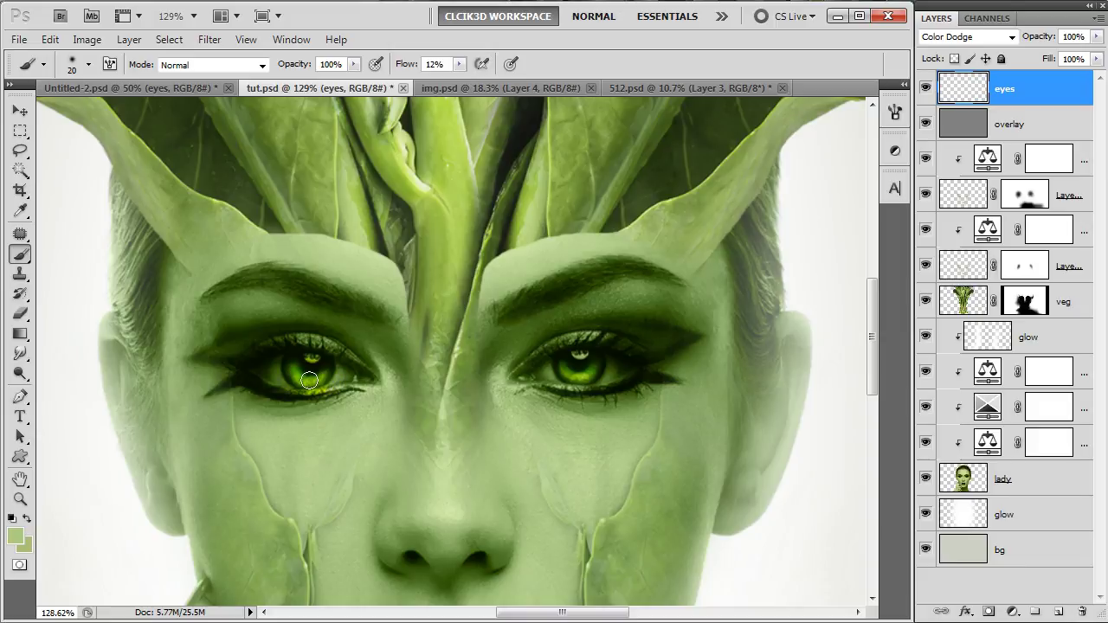
{"action": "key", "text": "v"}
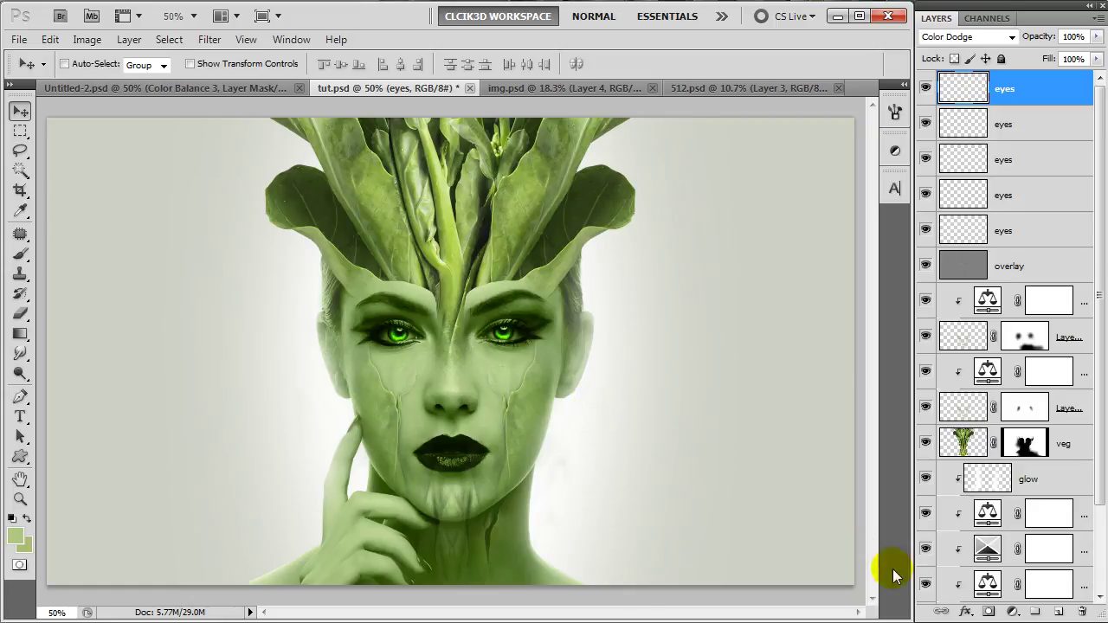
Add a Color Balance layer with midtones -6, 15, 15 at 20% opacity
{"action": "left_click", "coordinate": [1013, 612]}
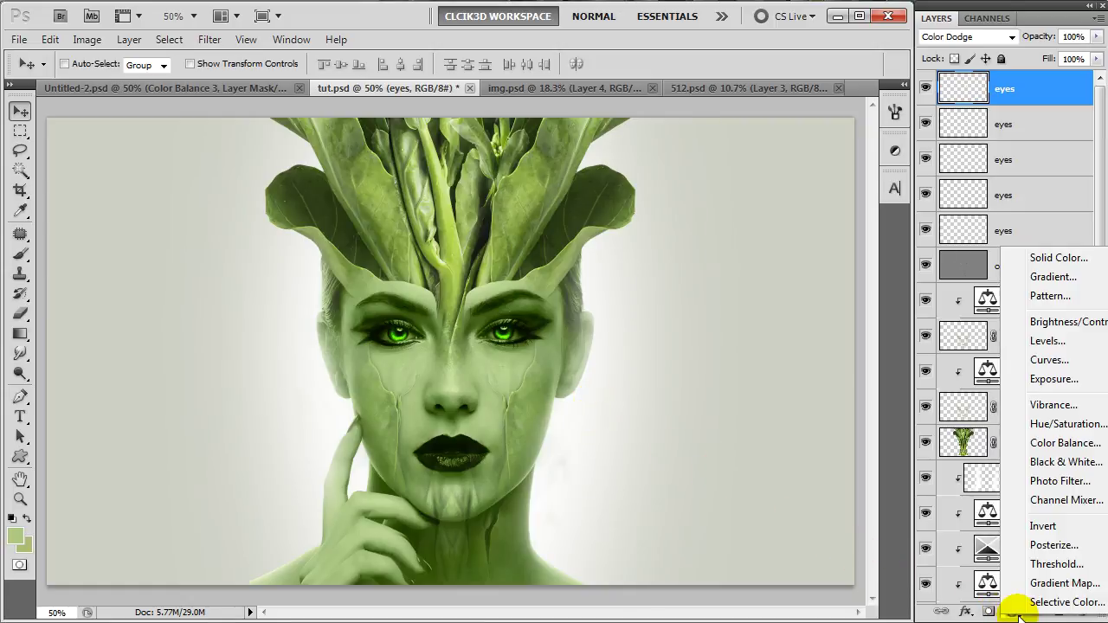
{"action": "left_click", "coordinate": [1059, 442]}
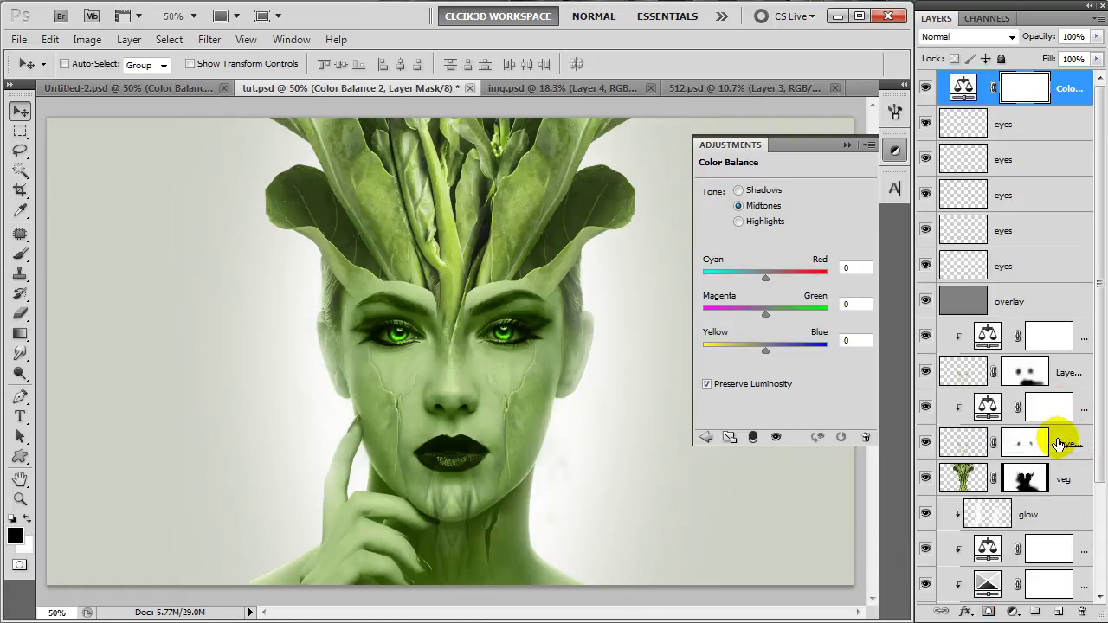
{"action": "left_click", "coordinate": [854, 268]}
{"action": "type", "text": "-6"}
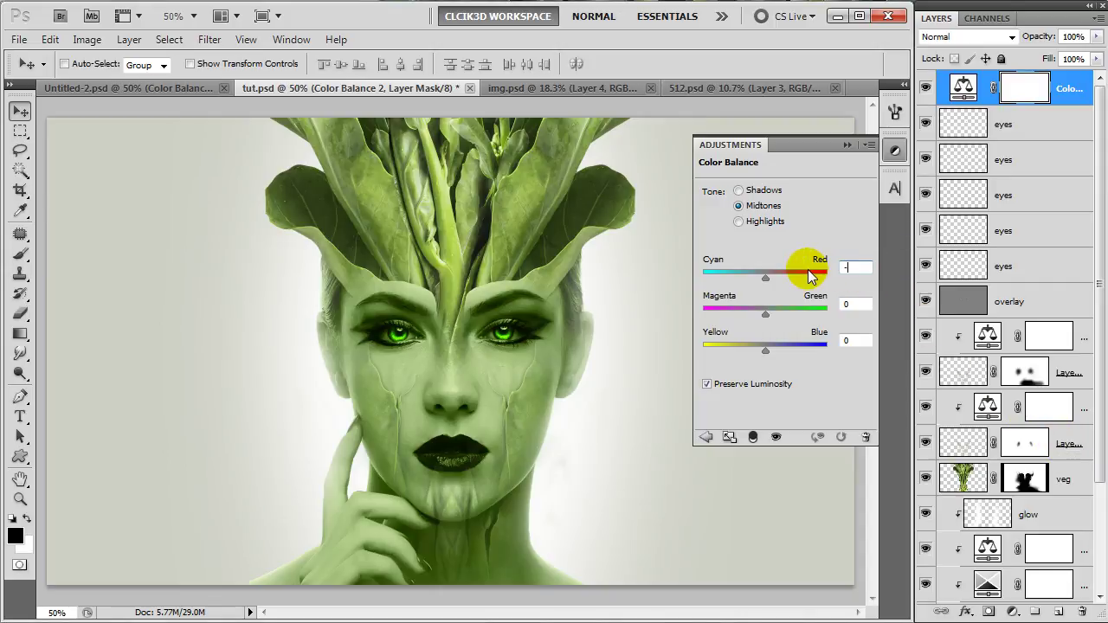
{"action": "key", "text": "Tab"}
{"action": "type", "text": "15"}
{"action": "key", "text": "Tab"}
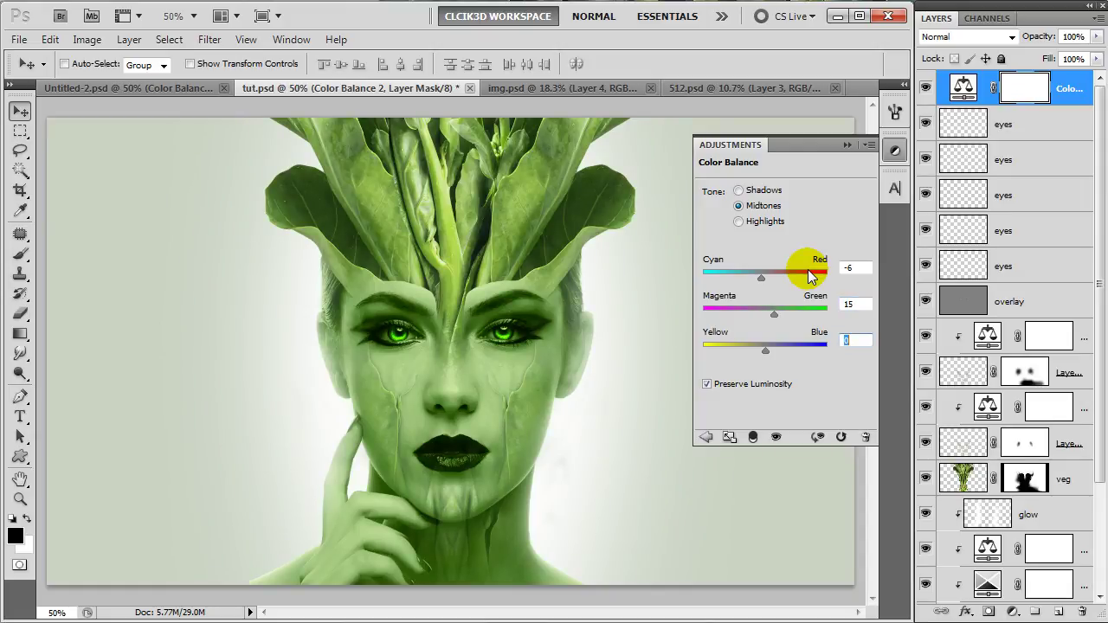
{"action": "type", "text": "15"}
{"action": "left_click", "coordinate": [849, 146]}
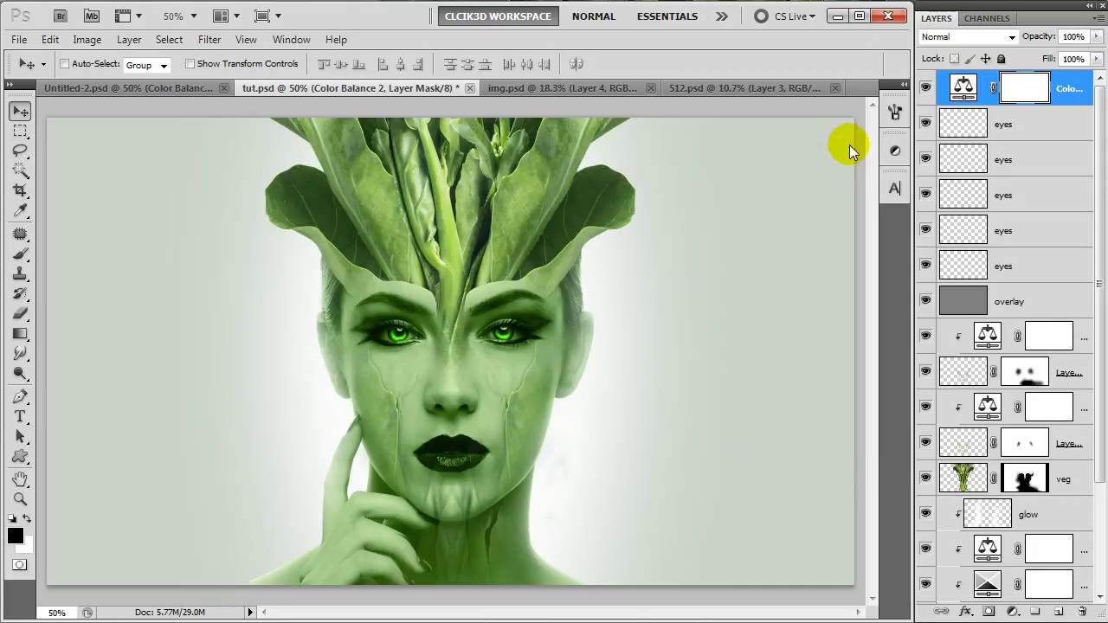
{"action": "left_click", "coordinate": [1058, 36]}
{"action": "type", "text": "20"}
{"action": "key", "text": "Return"}
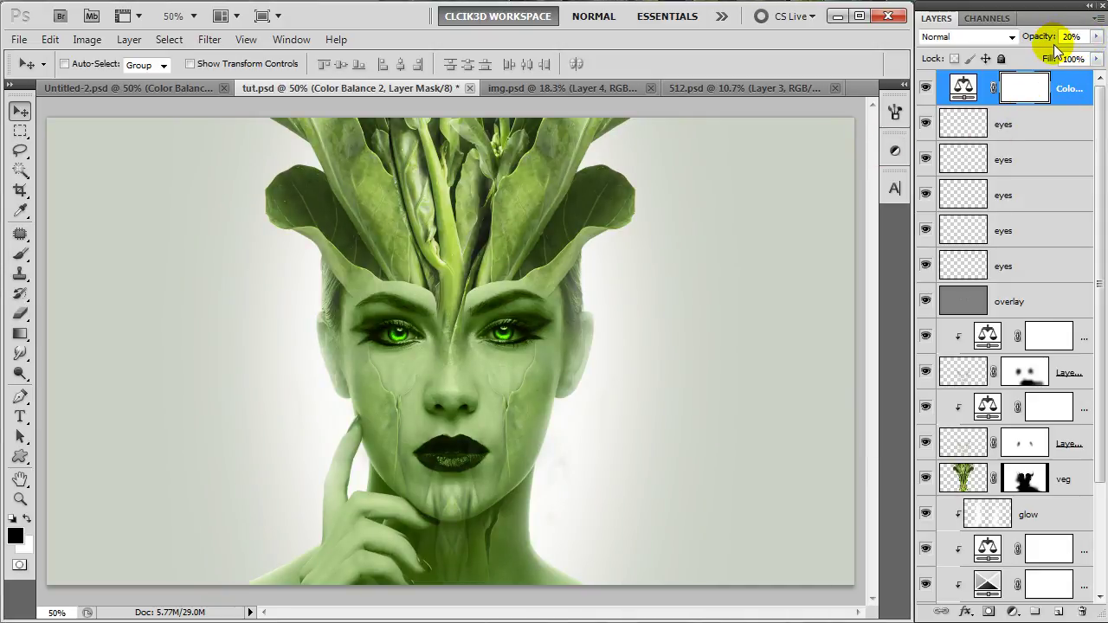
Add a second Color Balance layer shifting midtones to Cyan/Red -27 and Magenta/Green -3
{"action": "left_click", "coordinate": [1013, 612]}
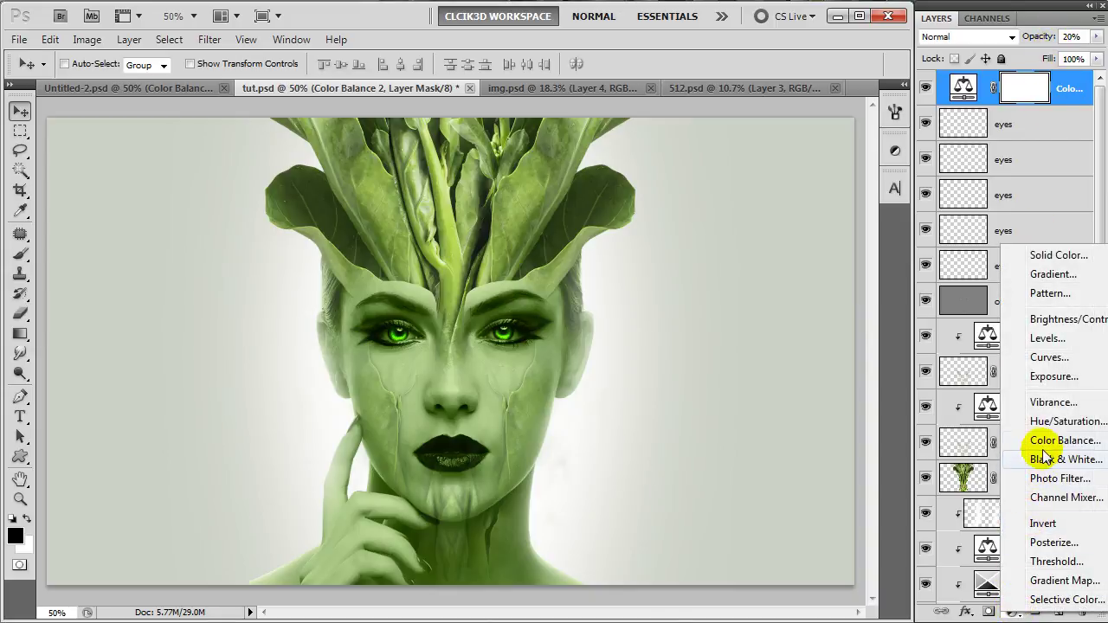
{"action": "left_click", "coordinate": [1046, 445]}
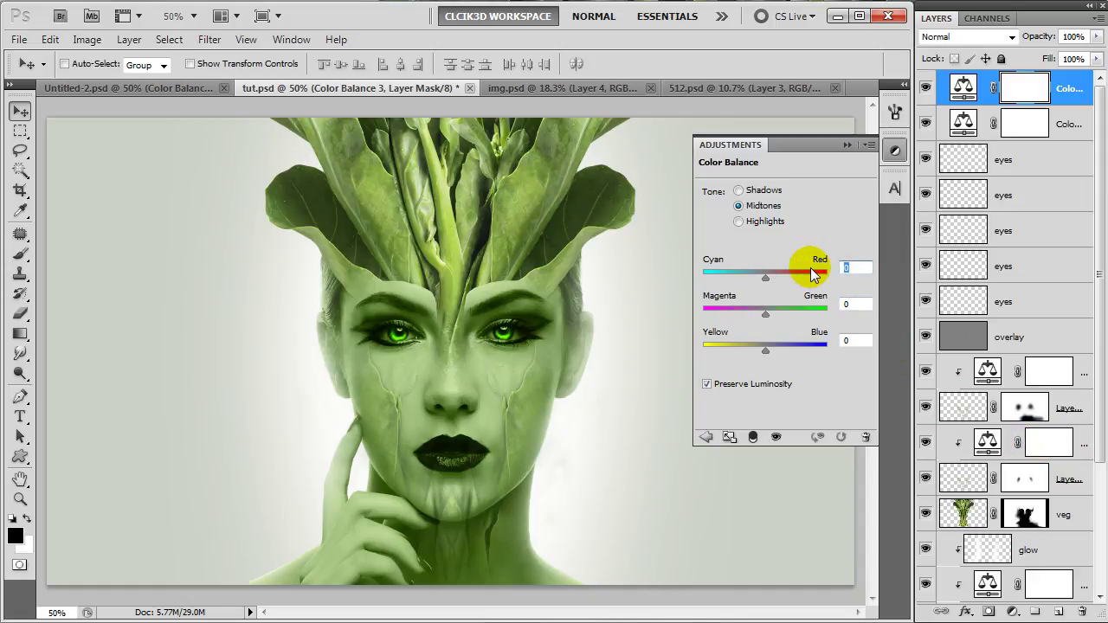
{"action": "type", "text": "-2"}
{"action": "type", "text": "-3"}
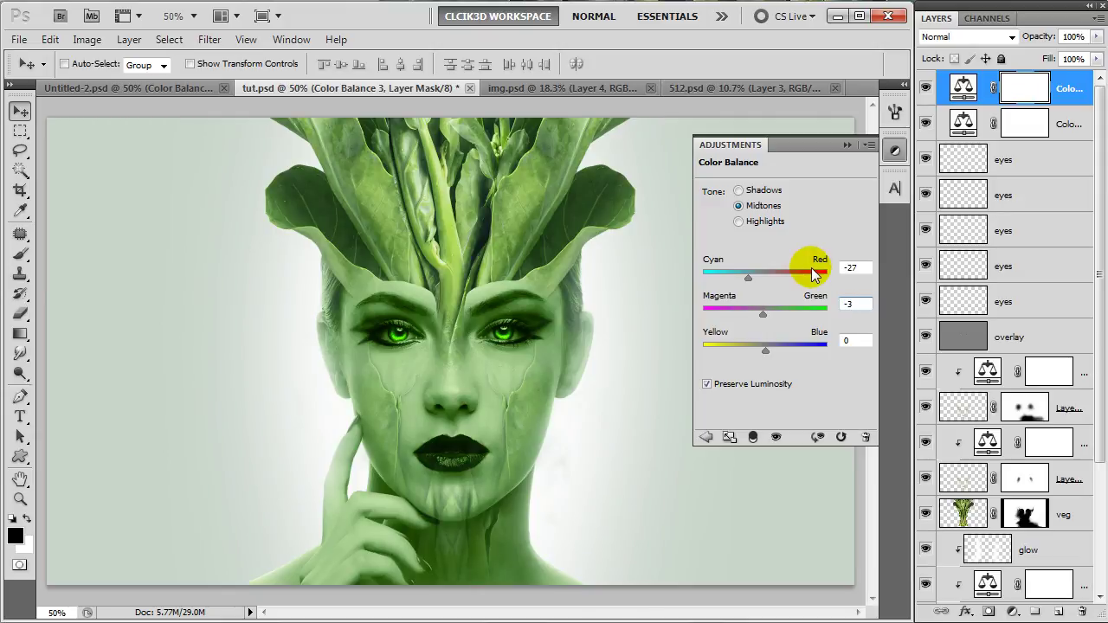
{"action": "type", "text": "1"}
{"action": "left_click", "coordinate": [847, 145]}
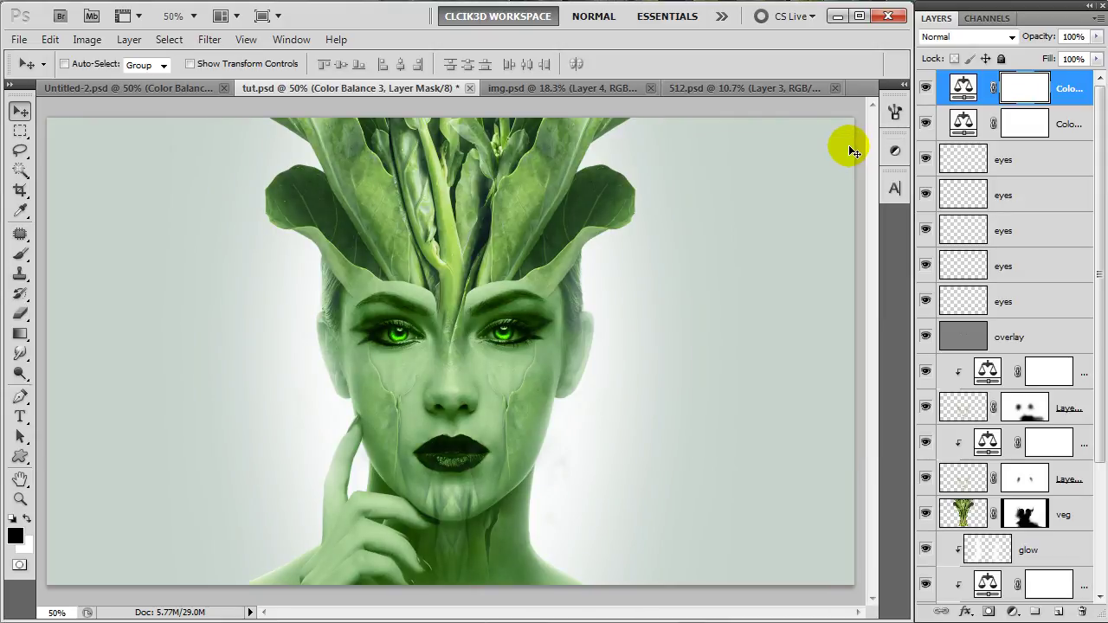
{"action": "left_click", "coordinate": [1014, 611]}
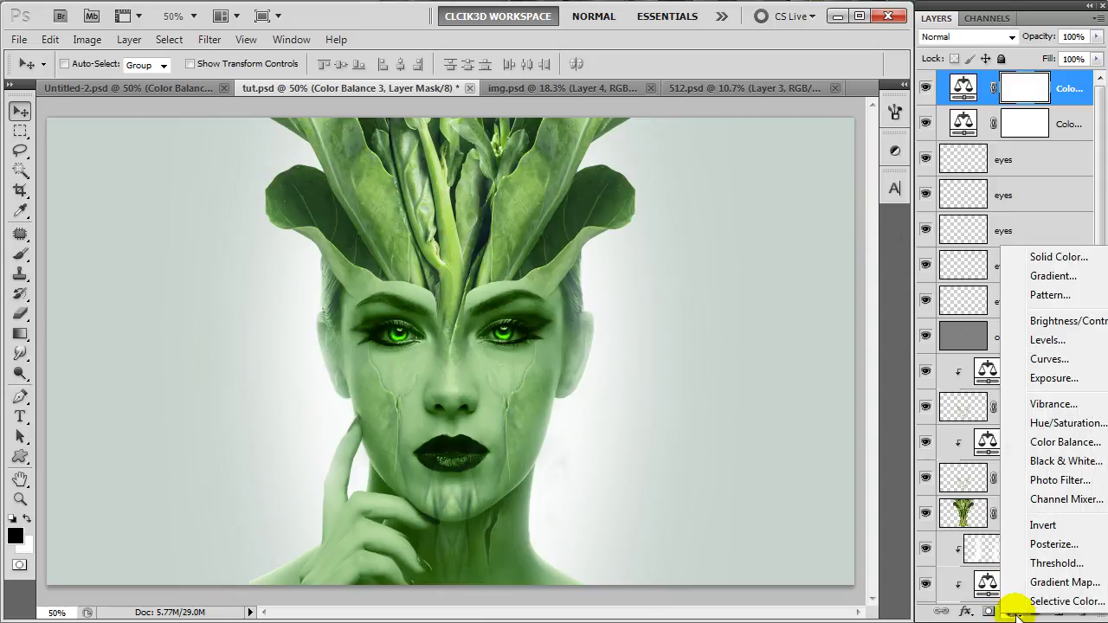
Add a Gradient Map adjustment layer using the 'winter matte painting' gradient preset
{"action": "left_click", "coordinate": [1031, 582]}
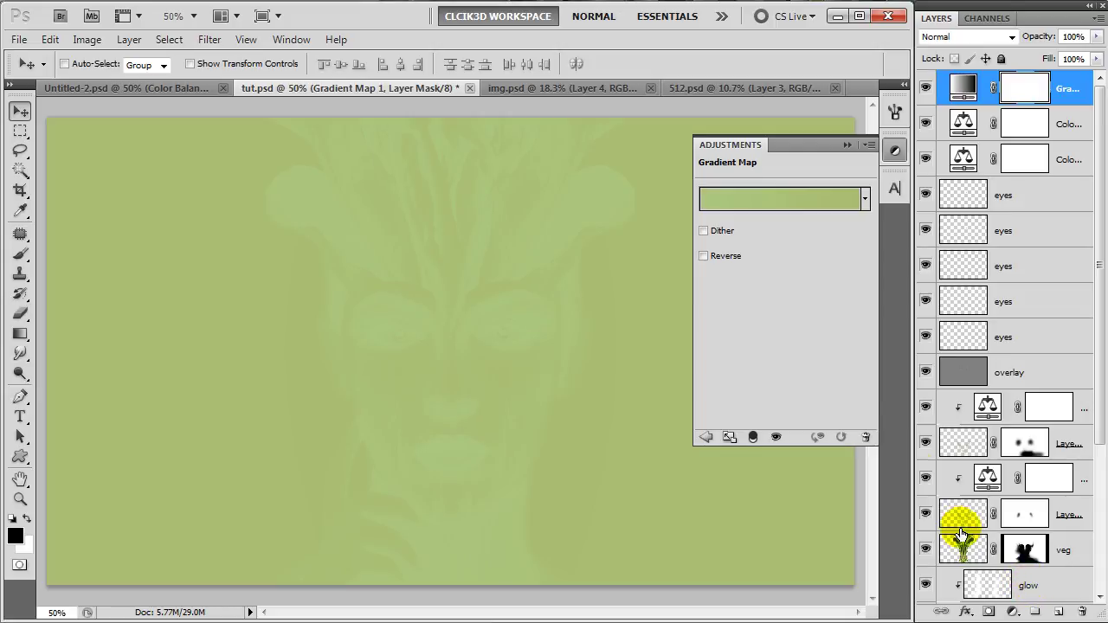
{"action": "left_click", "coordinate": [792, 205]}
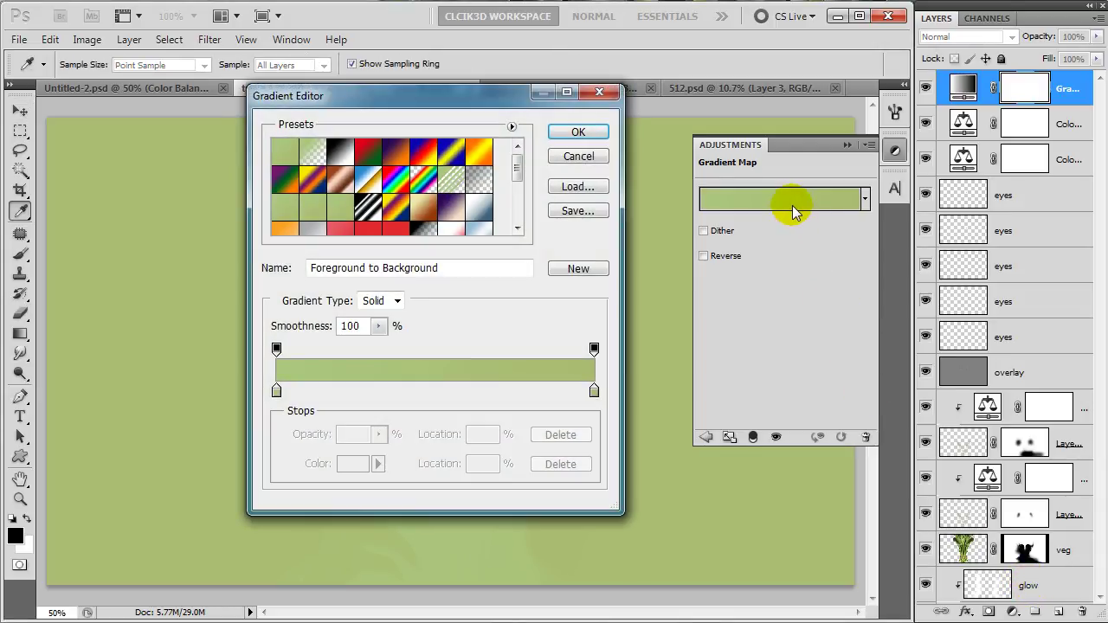
{"action": "left_click_drag", "start_coordinate": [519, 184], "coordinate": [516, 221]}
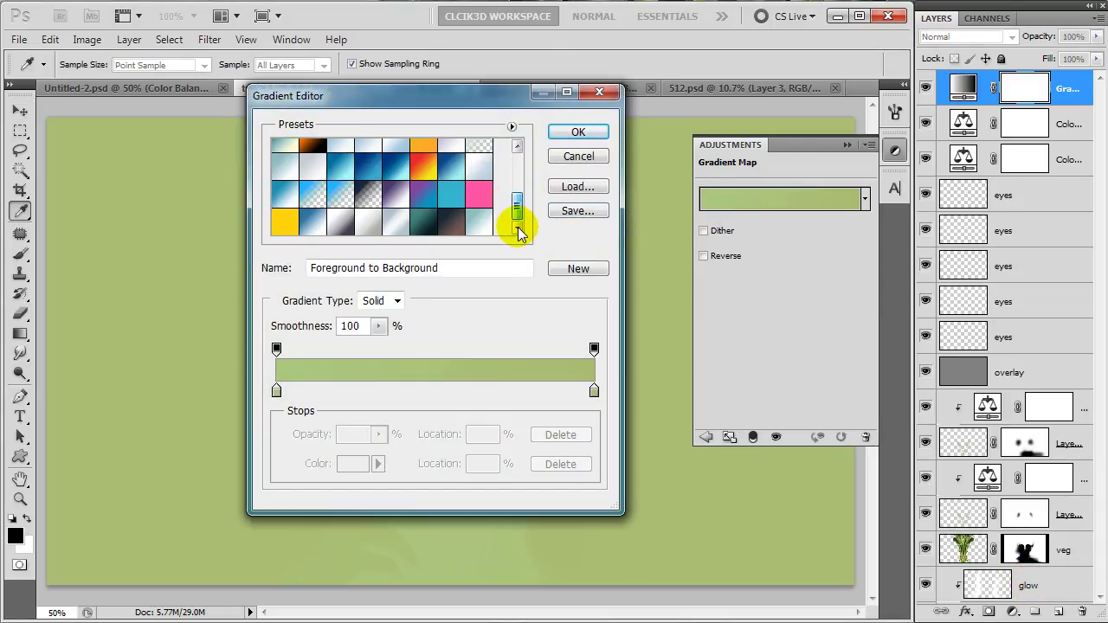
{"action": "left_click", "coordinate": [485, 230]}
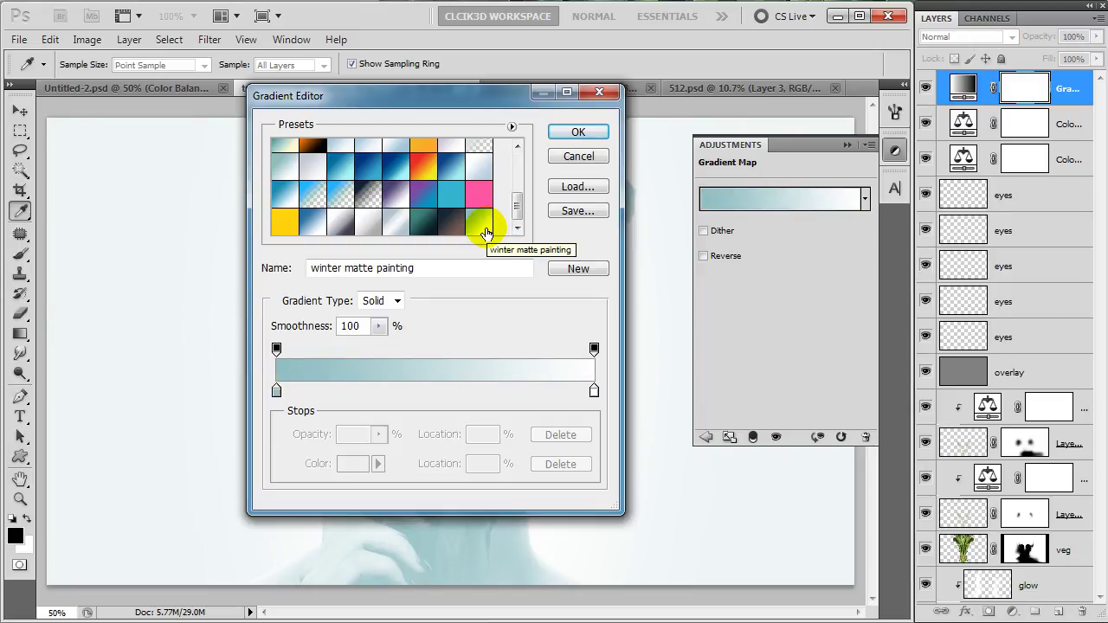
{"action": "left_click", "coordinate": [575, 134]}
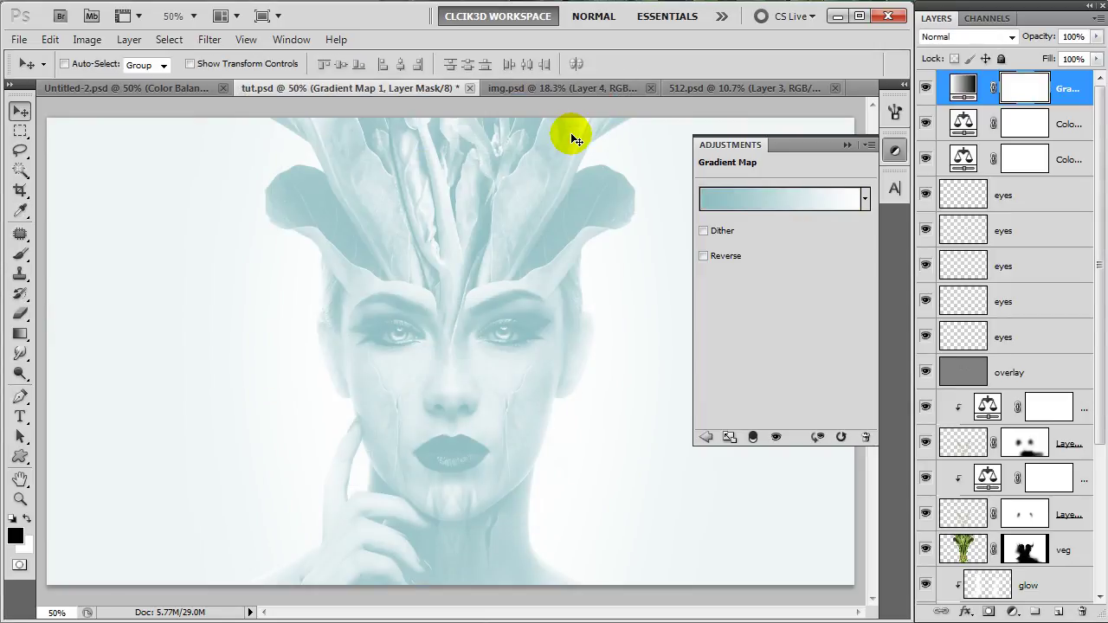
{"action": "left_click", "coordinate": [845, 146]}
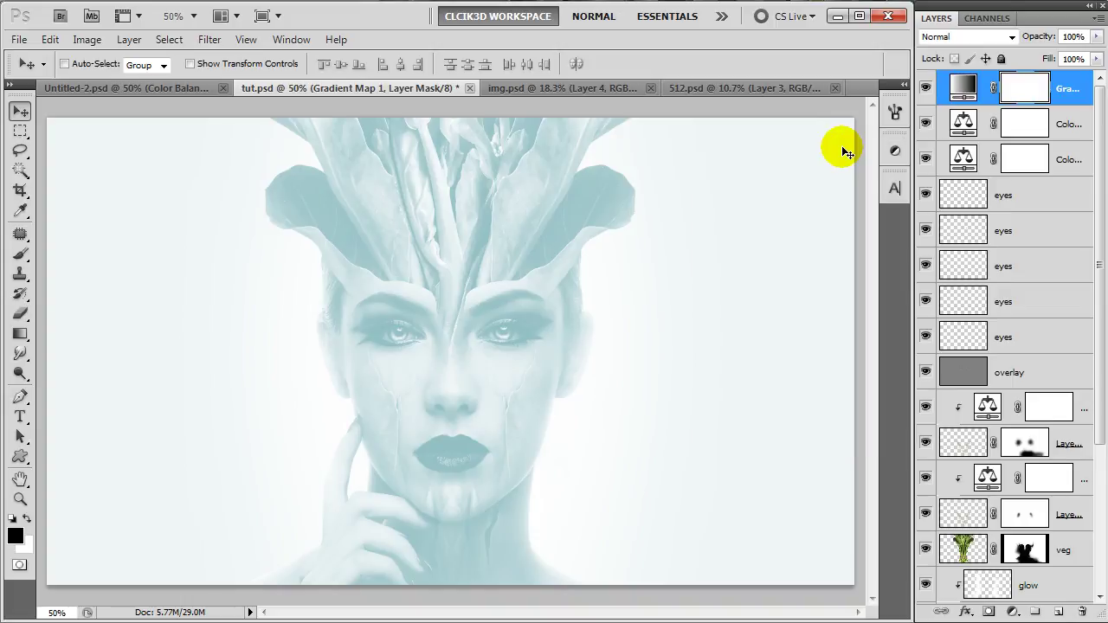
Blend the gradient map layer in Multiply mode at 30% opacity
{"action": "left_click", "coordinate": [987, 38]}
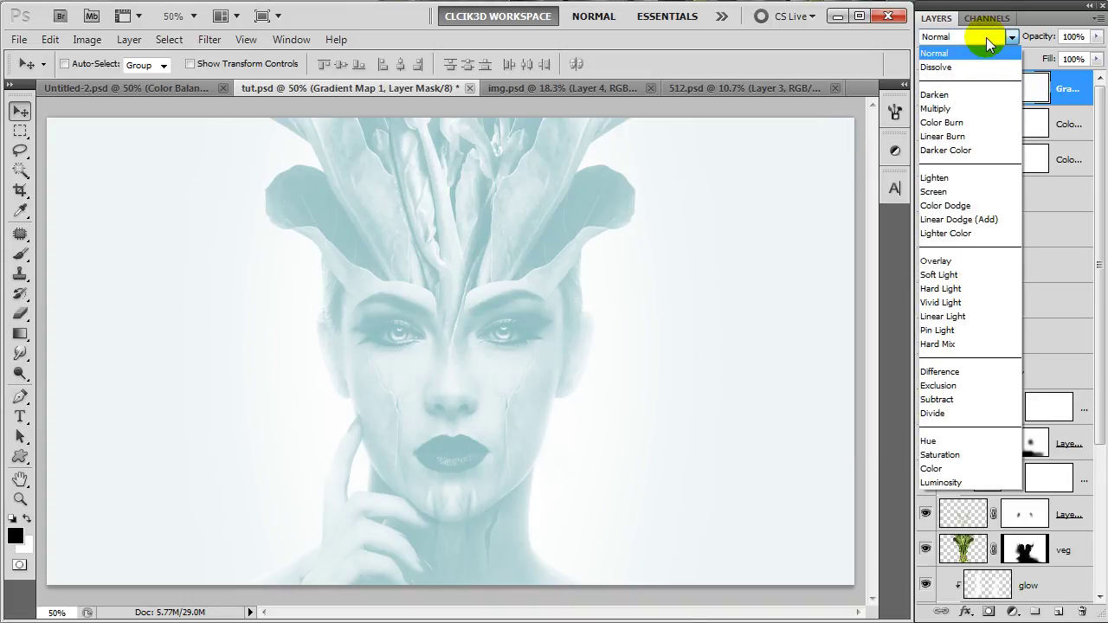
{"action": "left_click", "coordinate": [968, 107]}
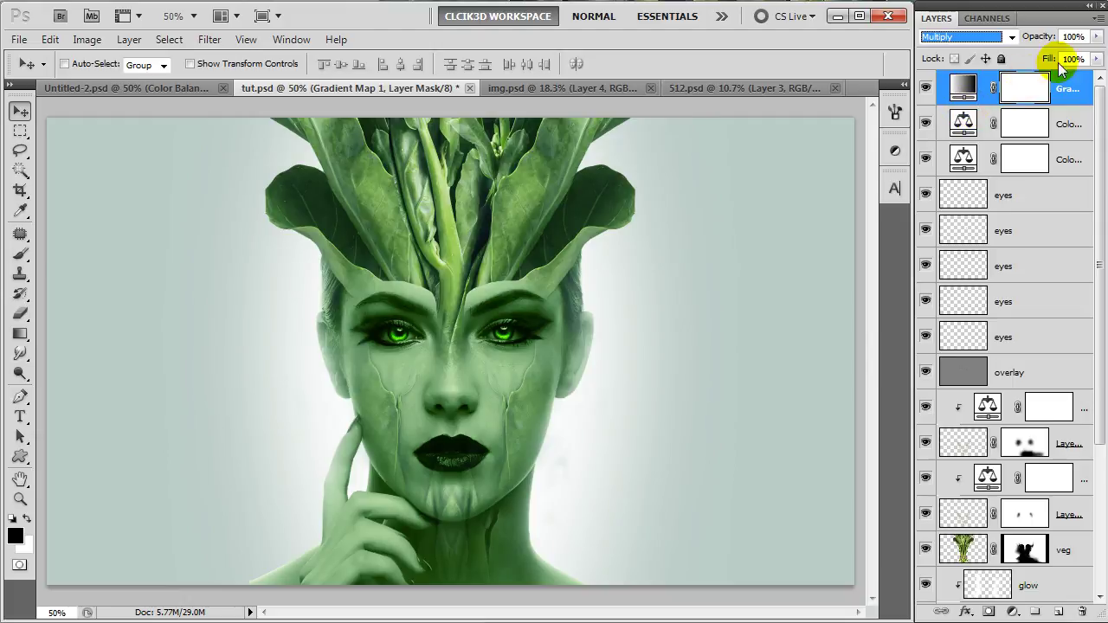
{"action": "left_click", "coordinate": [1074, 36]}
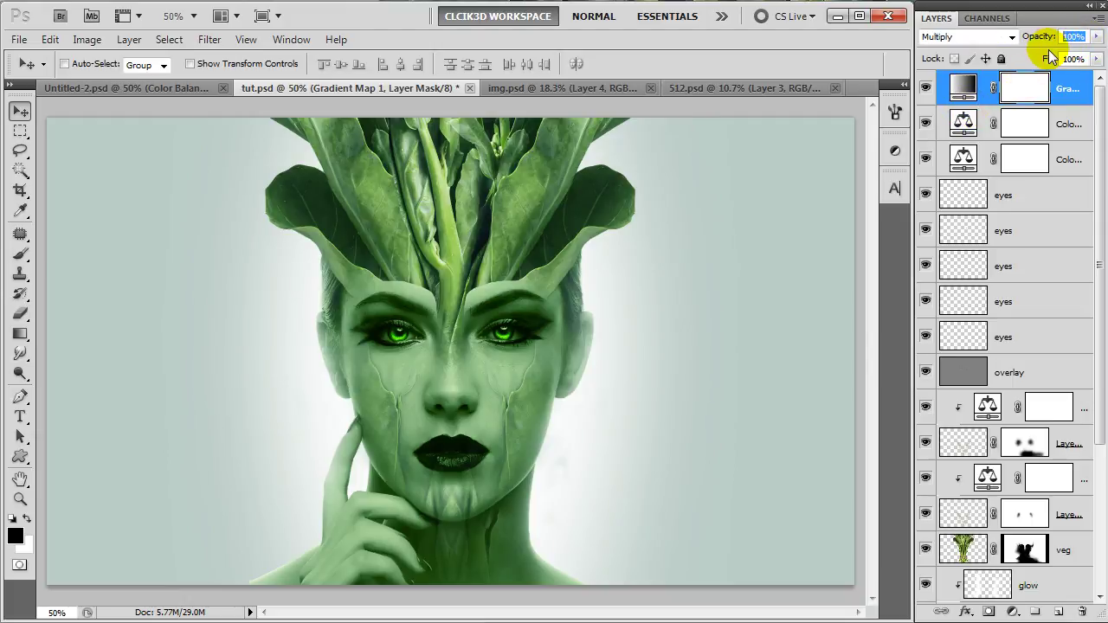
{"action": "type", "text": "30"}
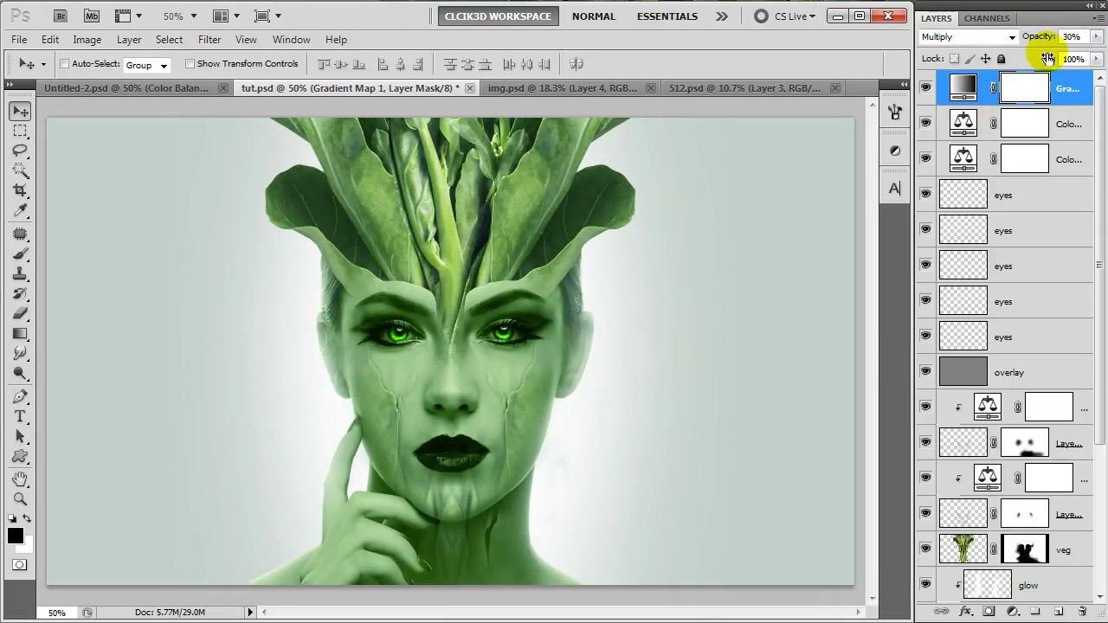
{"action": "left_click", "coordinate": [1067, 93]}
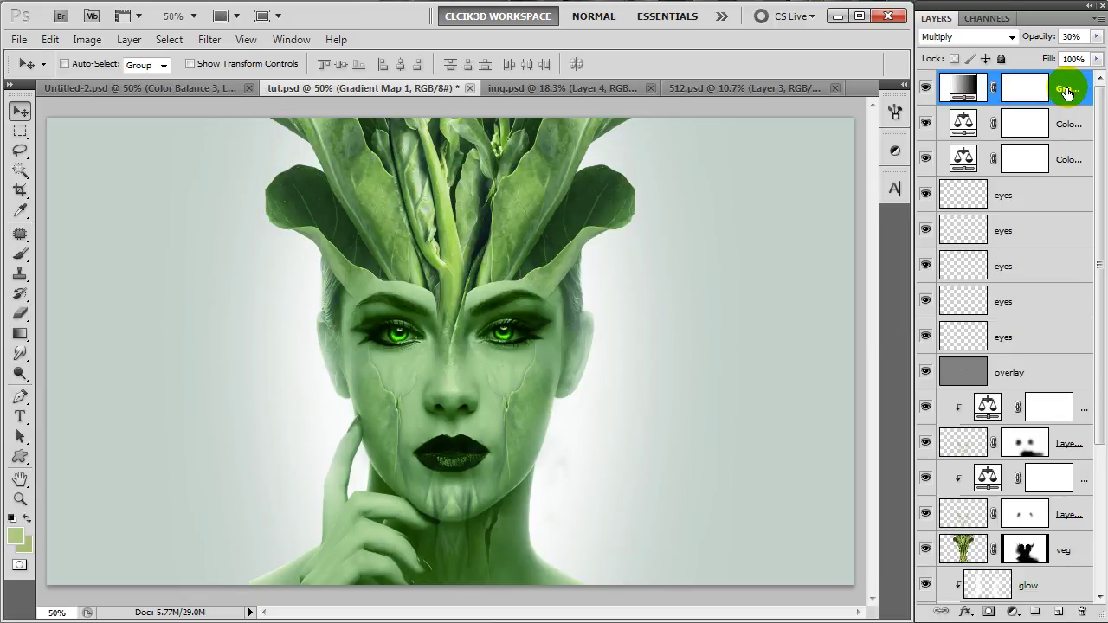
Stamp all visible layers into a new Layer 1 blended in Linear Light
{"action": "key", "text": "ctrl+shift+alt+e"}
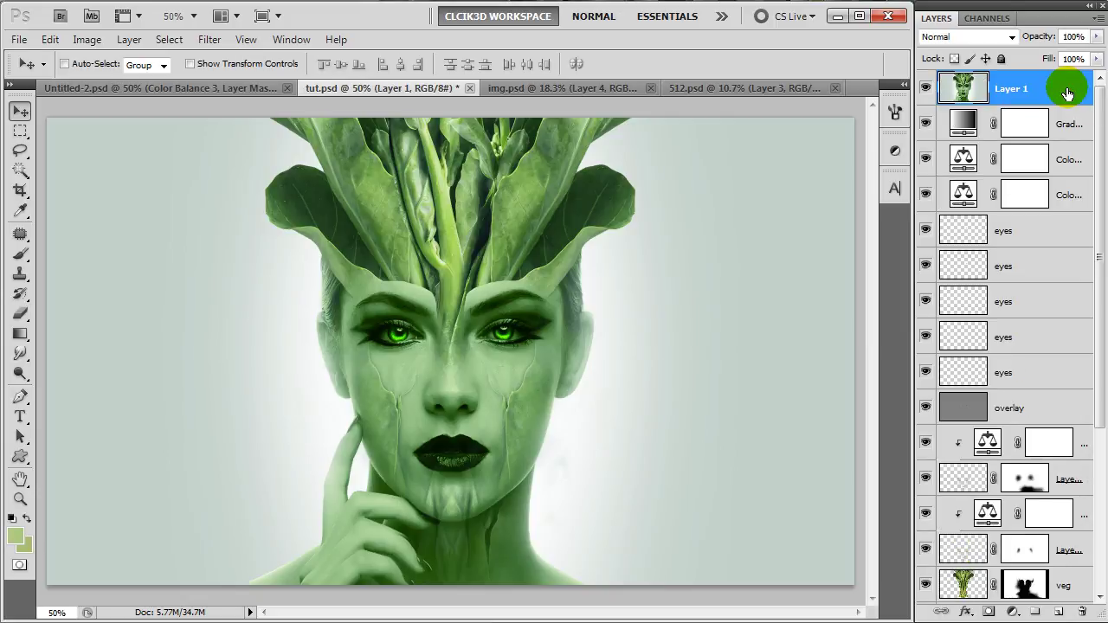
{"action": "left_click", "coordinate": [1012, 38]}
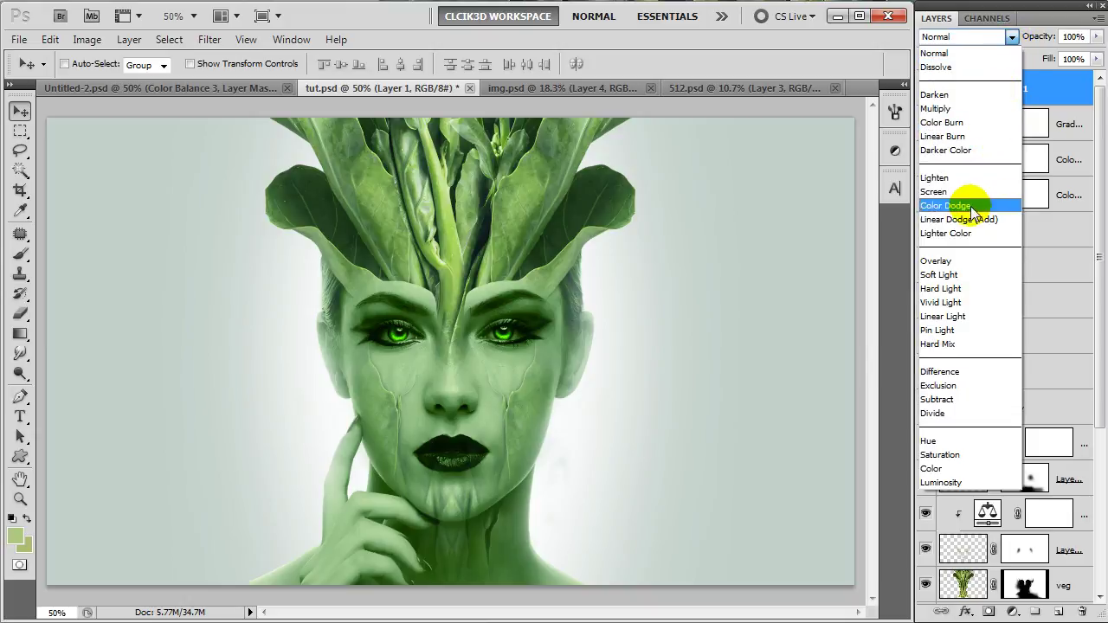
{"action": "left_click", "coordinate": [958, 318]}
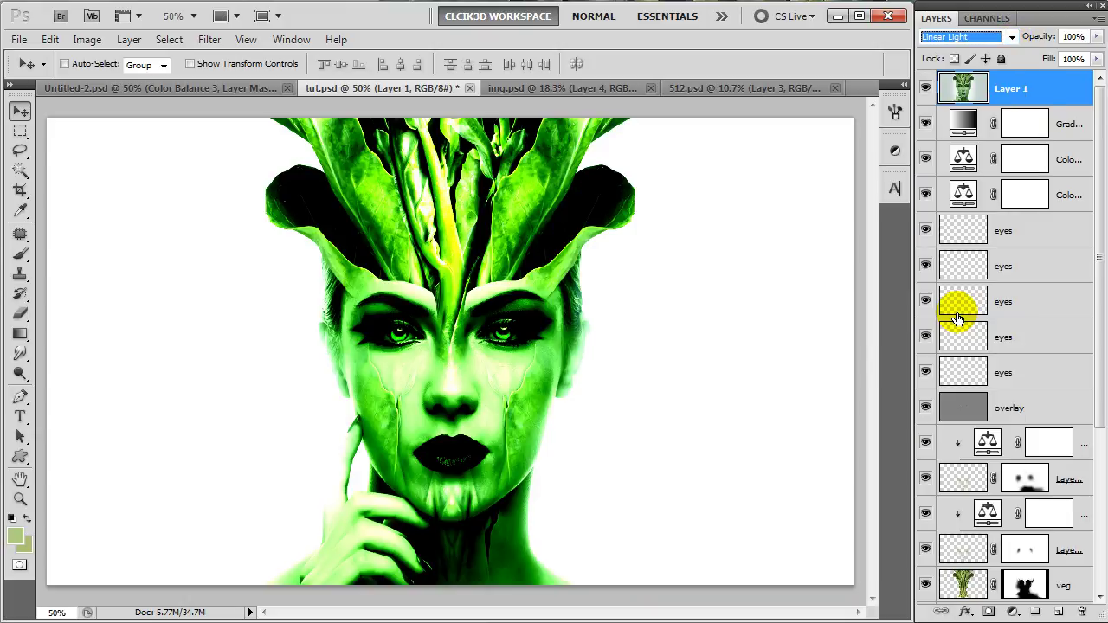
Apply a High Pass filter with 0.3-pixel radius to Layer 1
{"action": "left_click", "coordinate": [206, 40]}
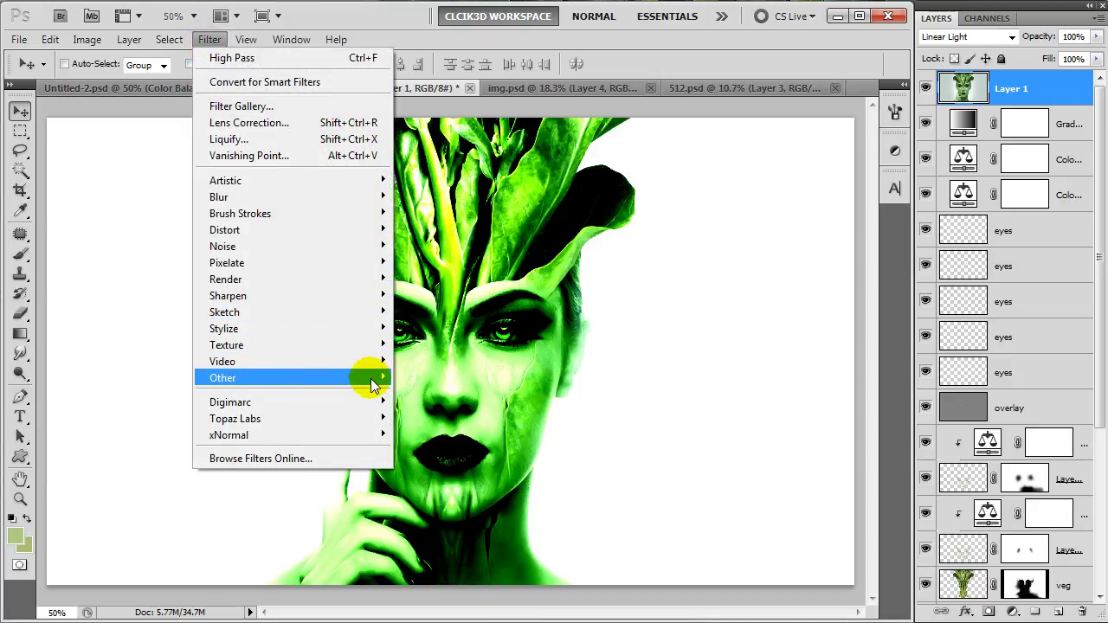
{"action": "left_click", "coordinate": [432, 393]}
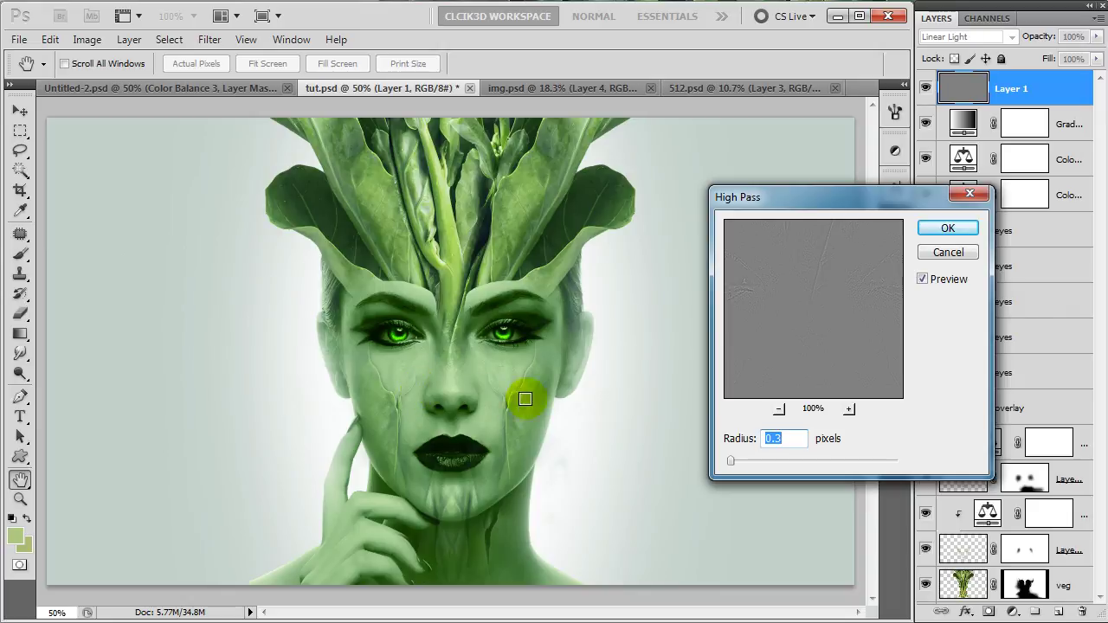
{"action": "left_click", "coordinate": [950, 229]}
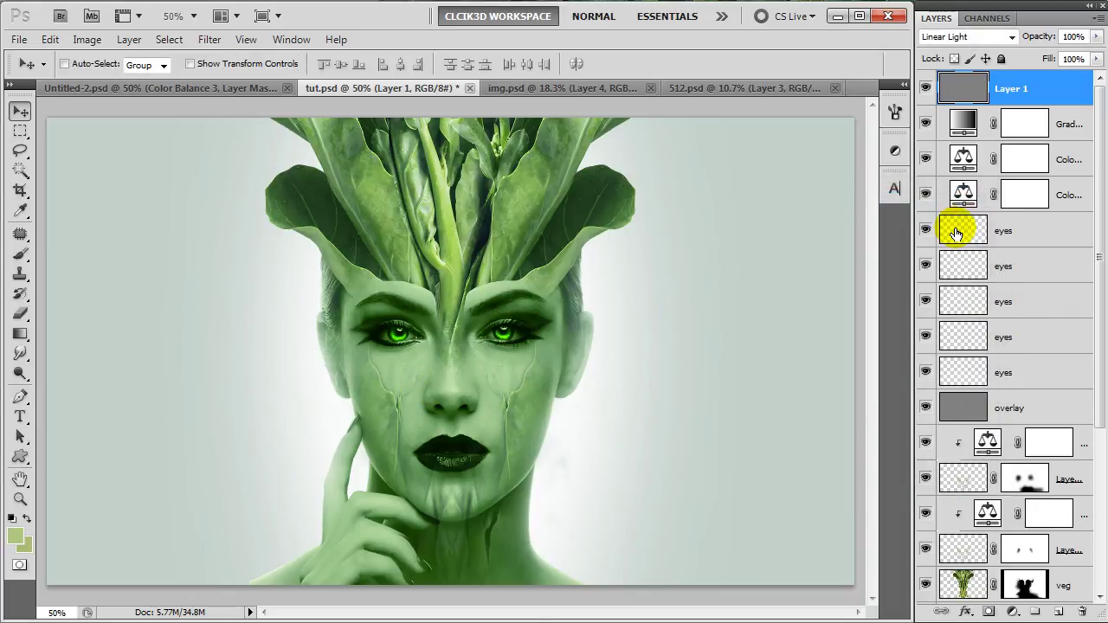